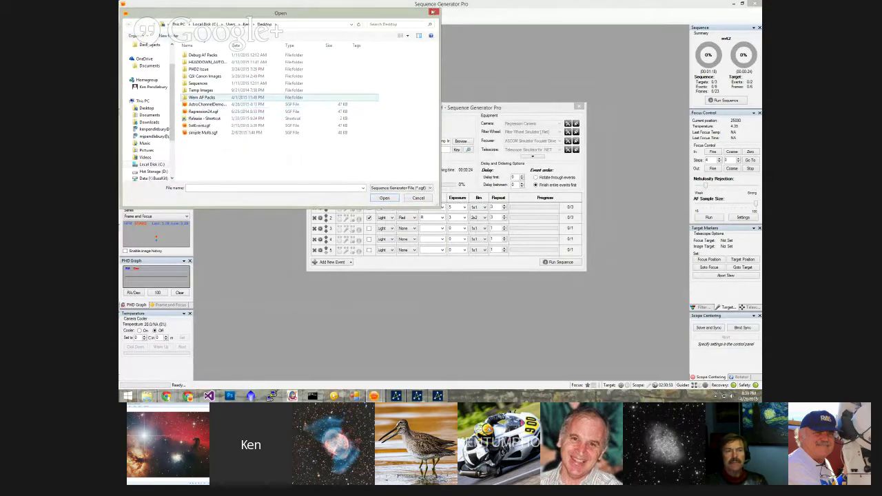
Step: Cancel opening a sequence file and reposition the AstroChannelDemo.sgf sequence window in the workspace
key("Escape")
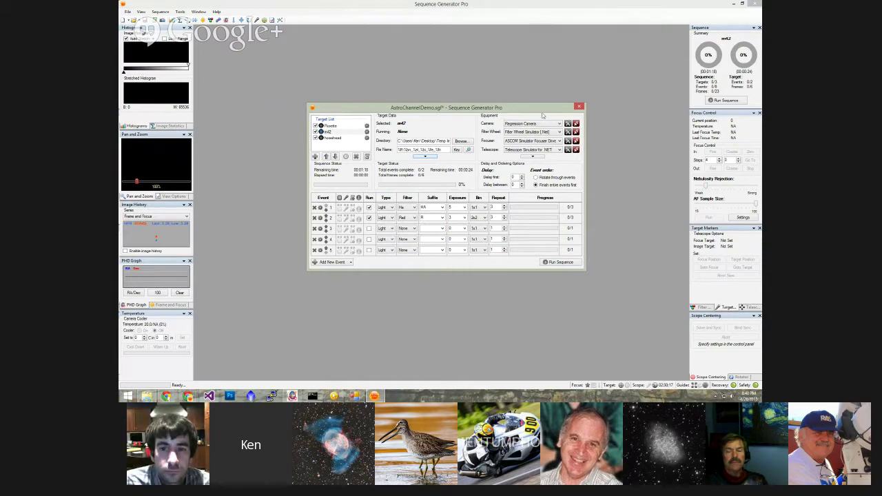
mouse_move(477, 108)
left_mouse_down()
mouse_move(491, 96)
mouse_move(482, 100)
left_mouse_up()
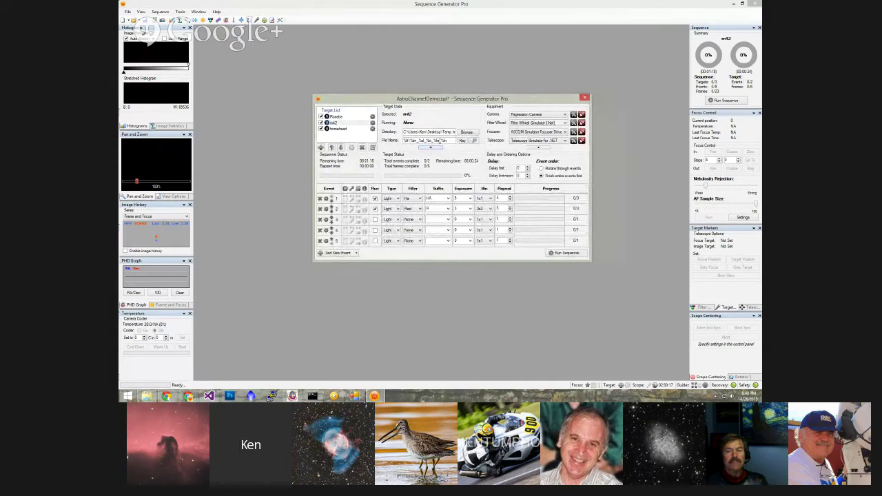
left_click_drag(479, 100, 440, 95)
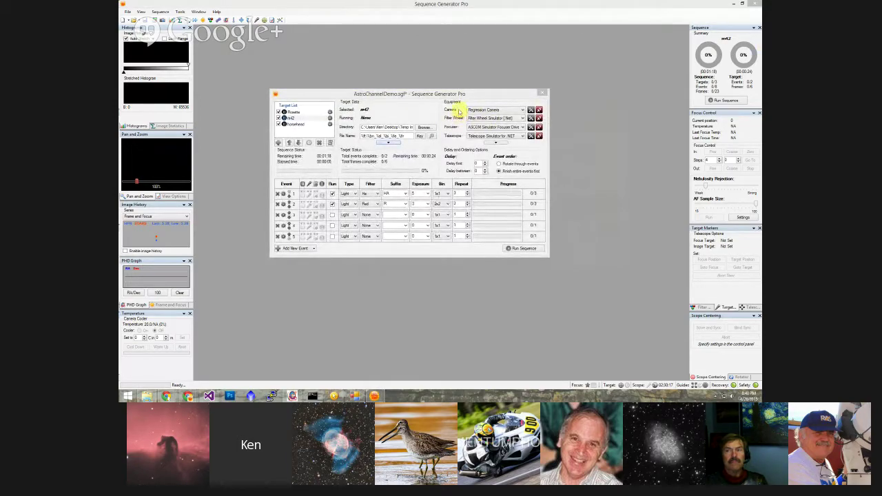
Step: Look through the cameras available for the sequence's equipment, keeping the current selection
key("F10")
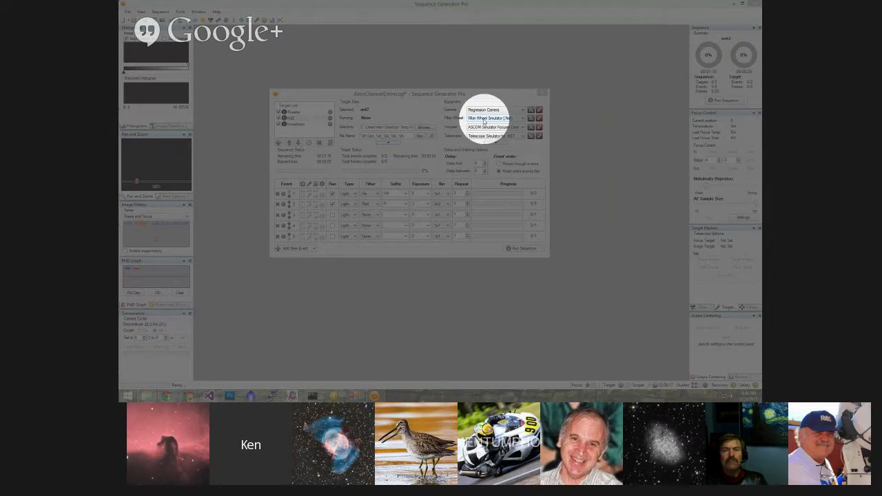
key("Escape")
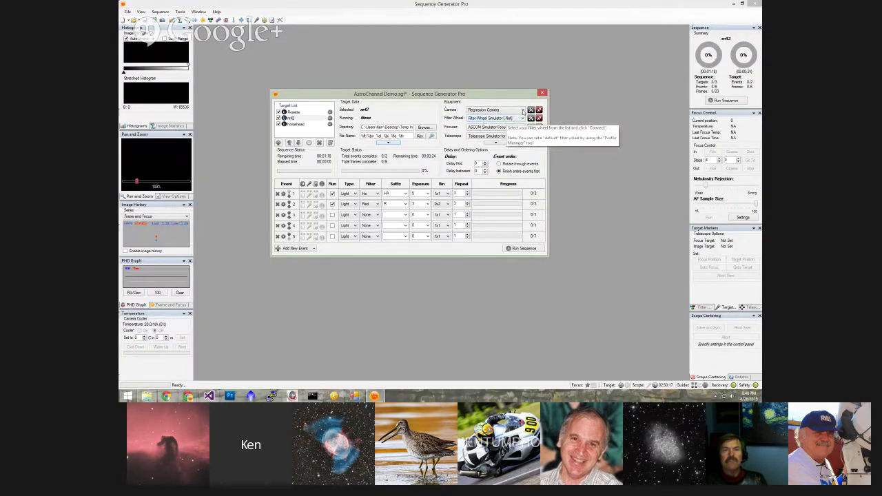
left_click(524, 110)
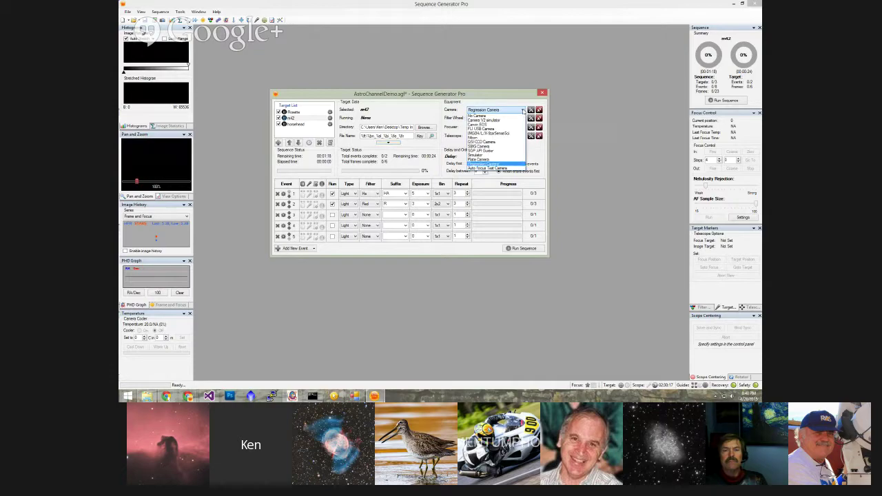
left_click(523, 111)
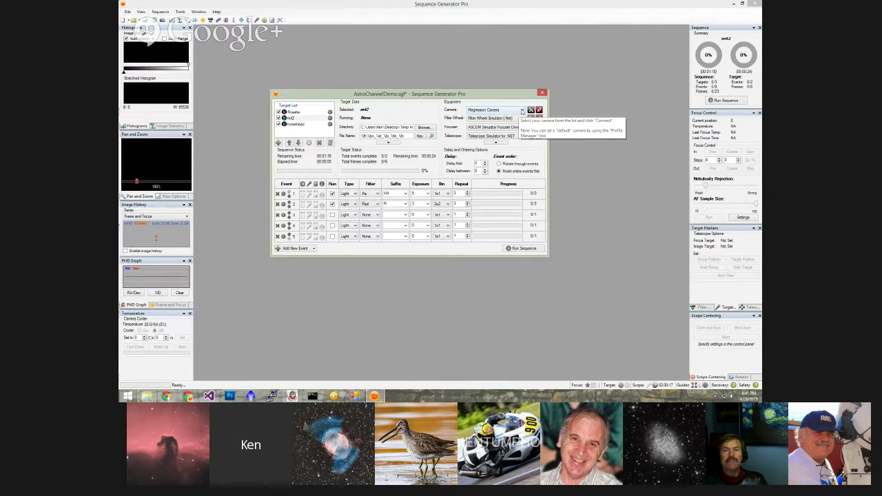
left_click(524, 111)
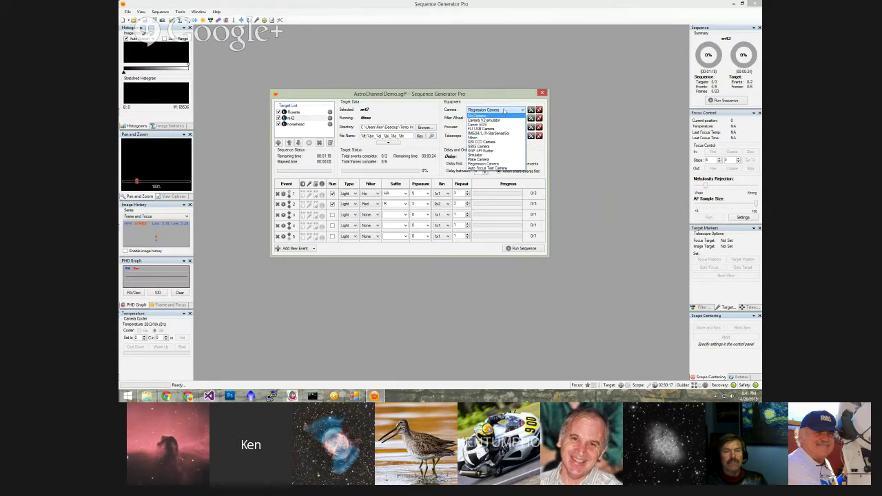
left_click(495, 111)
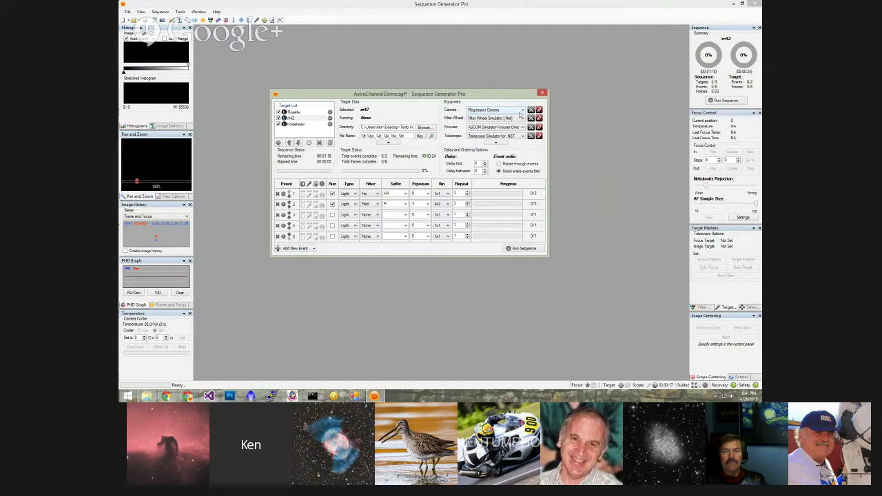
Step: Set the camera to Camera V2 simulator and view its device settings without saving changes
key("ctrl")
key("ctrl")
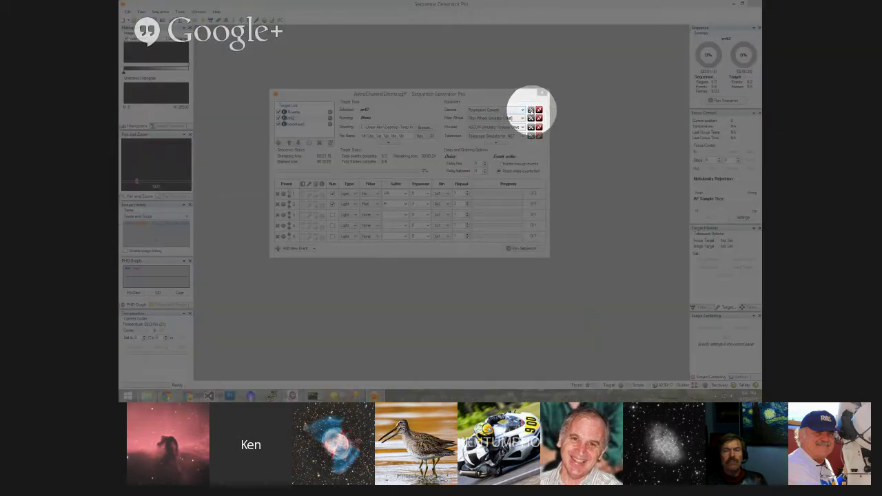
left_click(523, 110)
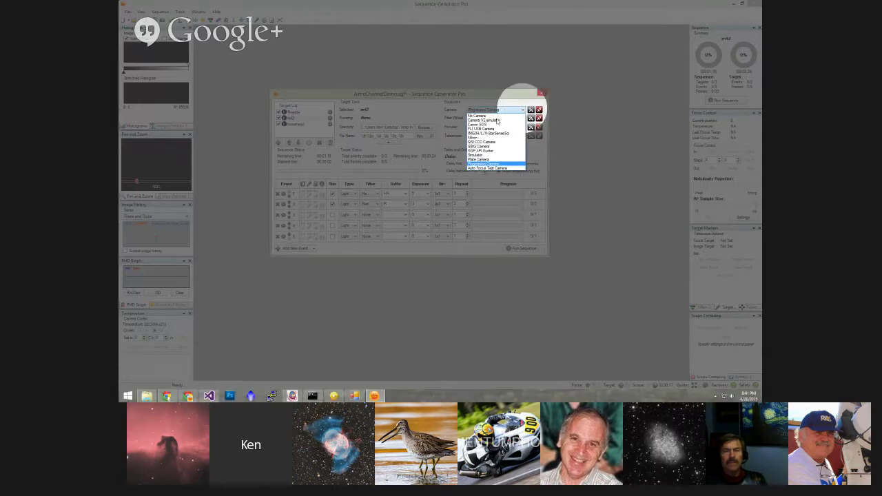
left_click(497, 121)
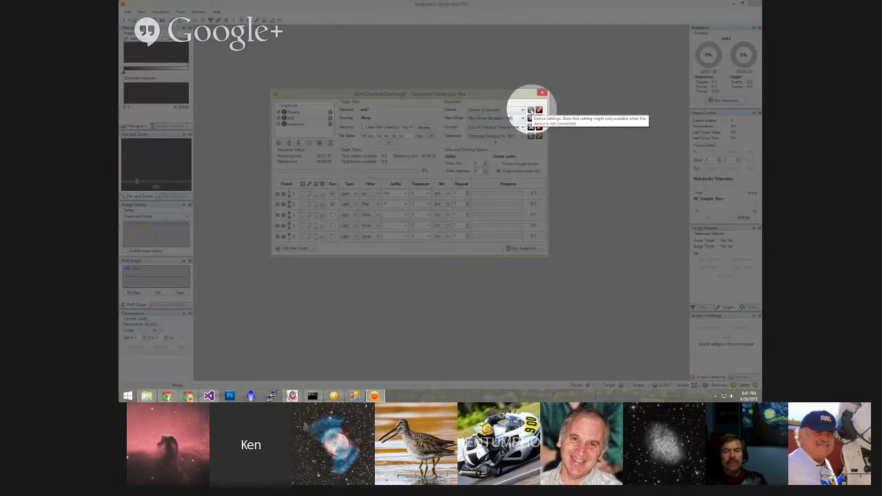
left_click(531, 110)
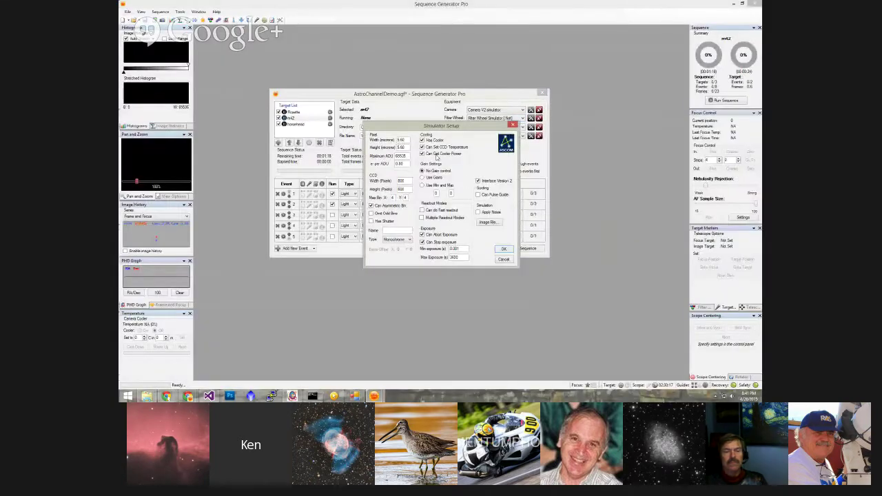
left_click_drag(440, 114, 443, 105)
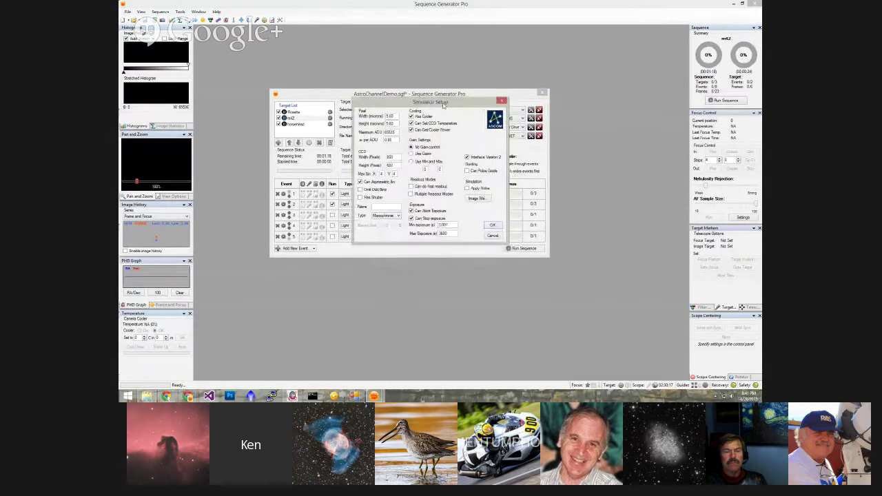
left_click(494, 237)
Step: Set the sequence's camera to Regression Camera
left_click(519, 110)
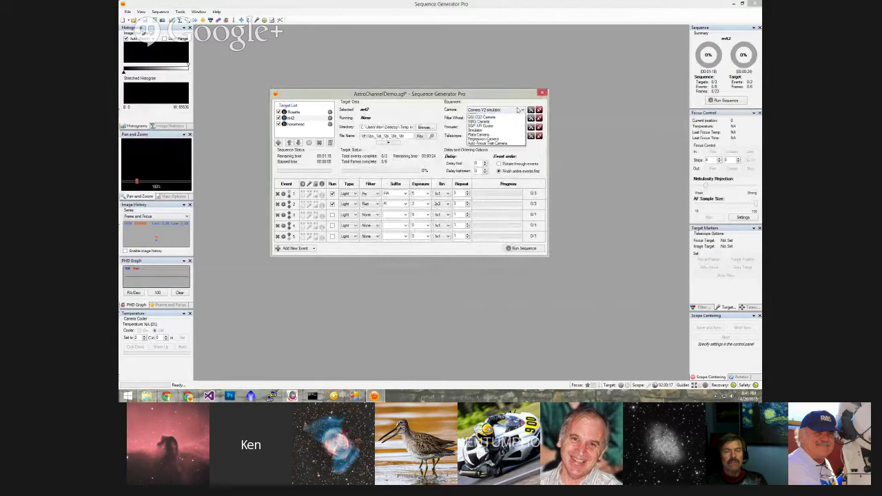
left_click(485, 163)
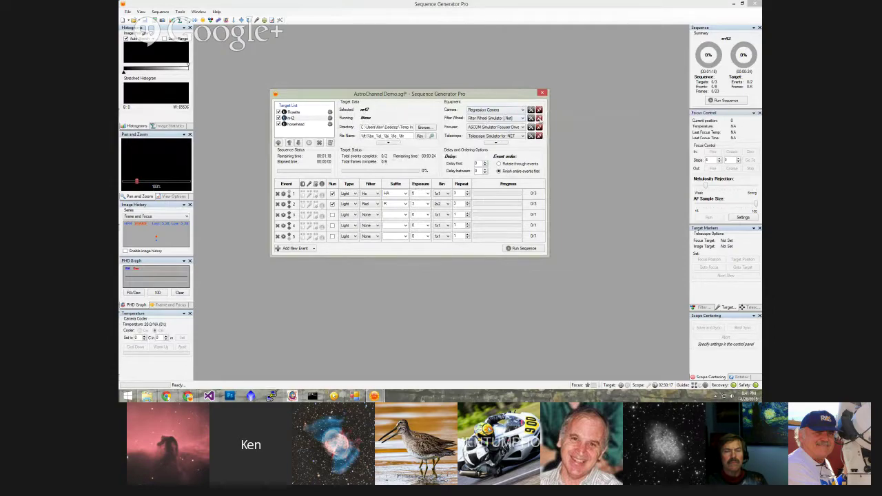
key("ctrl")
key("ctrl")
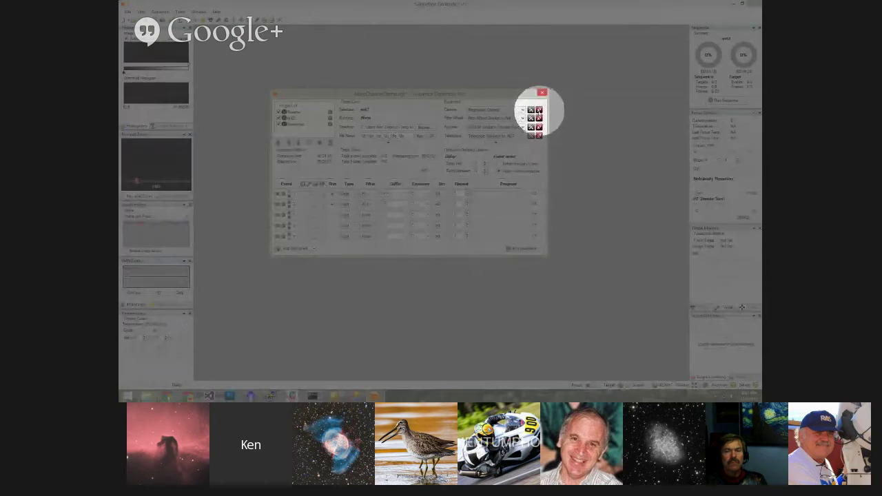
key("ctrl")
key("ctrl")
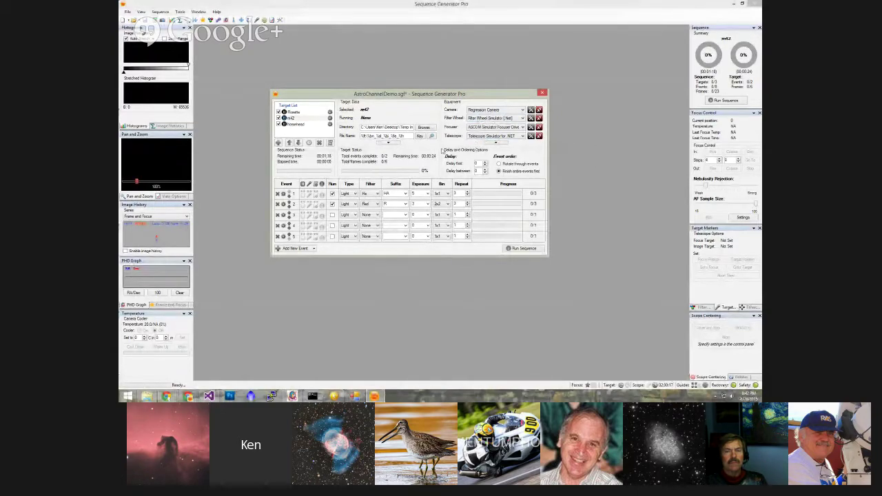
key("ctrl")
key("ctrl")
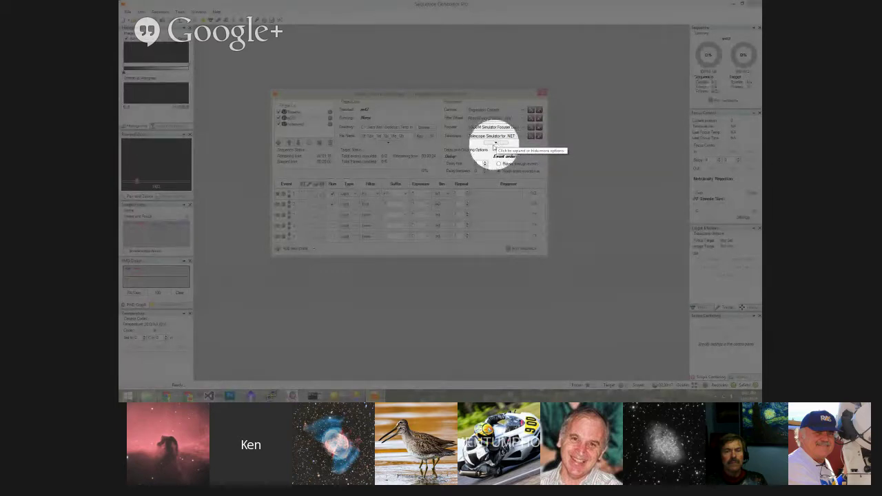
key("ctrl")
key("ctrl")
Step: Disconnect the observatory and weather devices in the additional equipment options, and collapse those options
left_click(496, 144)
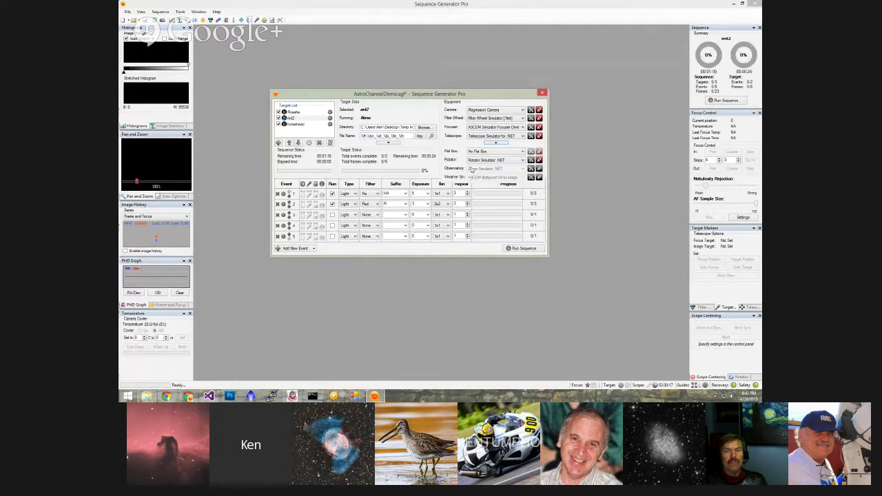
left_click(539, 169)
left_click(539, 178)
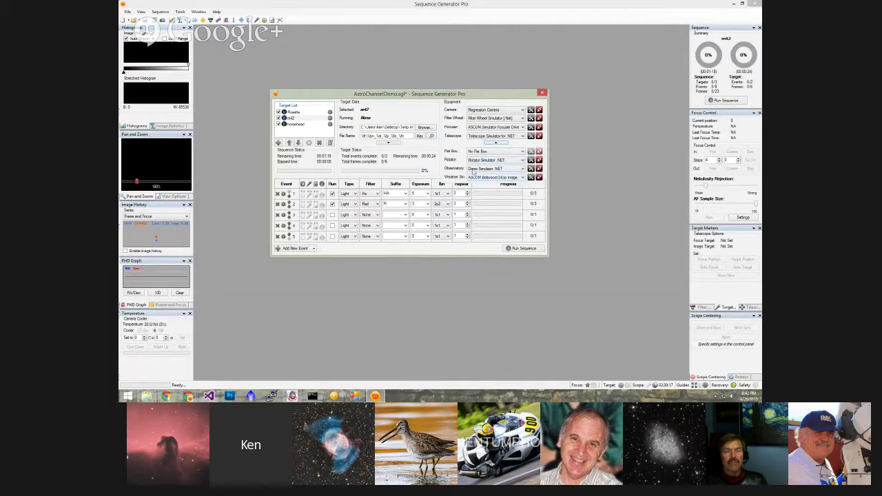
left_click(495, 144)
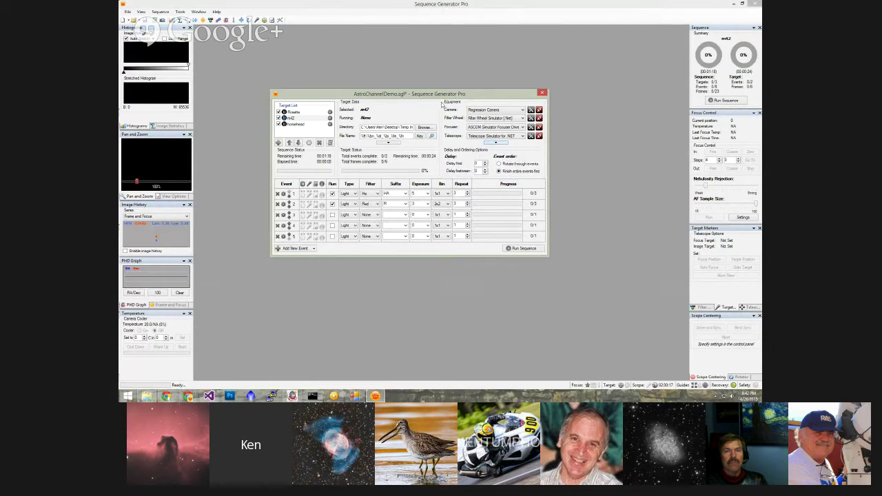
left_click(491, 145)
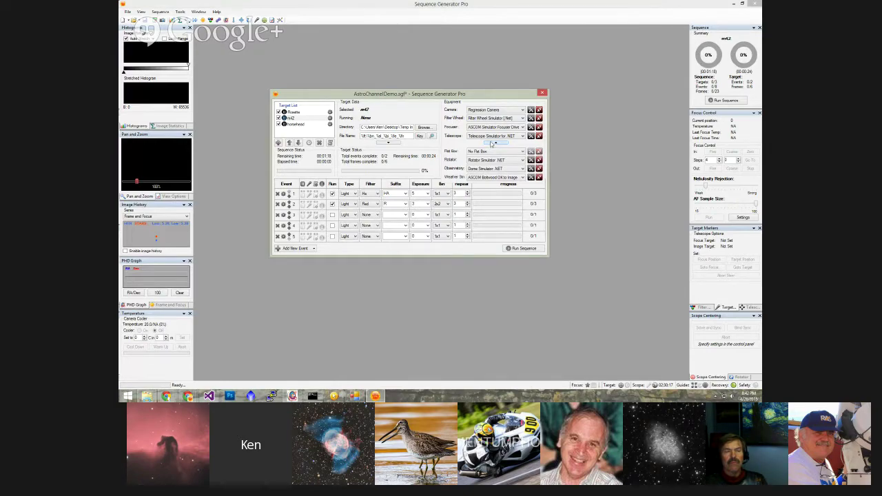
left_click(491, 143)
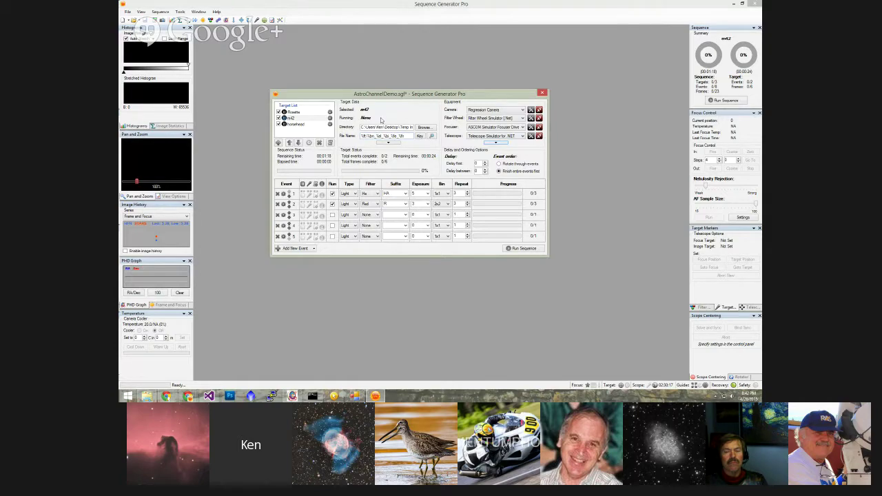
Step: Reposition the sequence window toward the middle of the workspace and examine its equipment and target list
left_click_drag(414, 96, 448, 102)
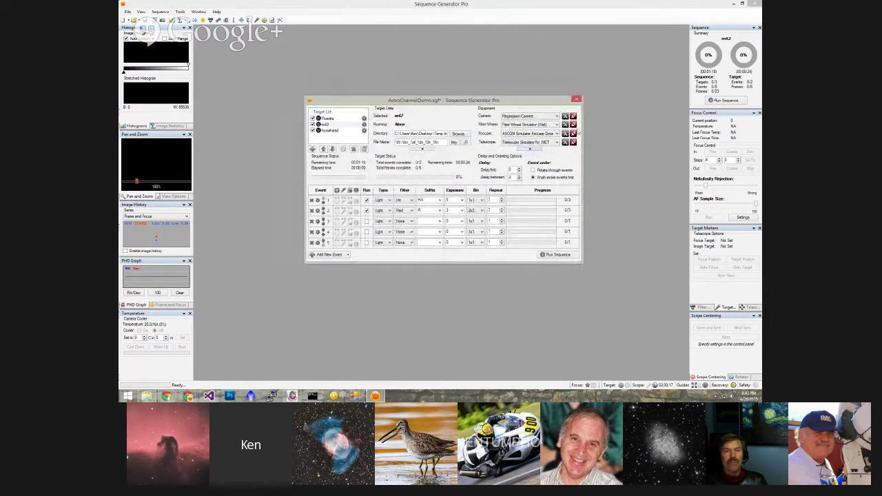
key("ctrl+F2")
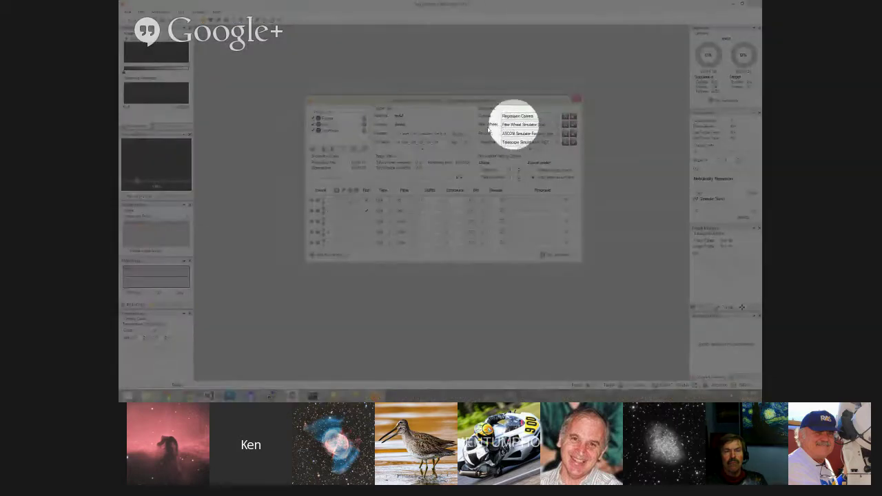
key("ctrl+F2")
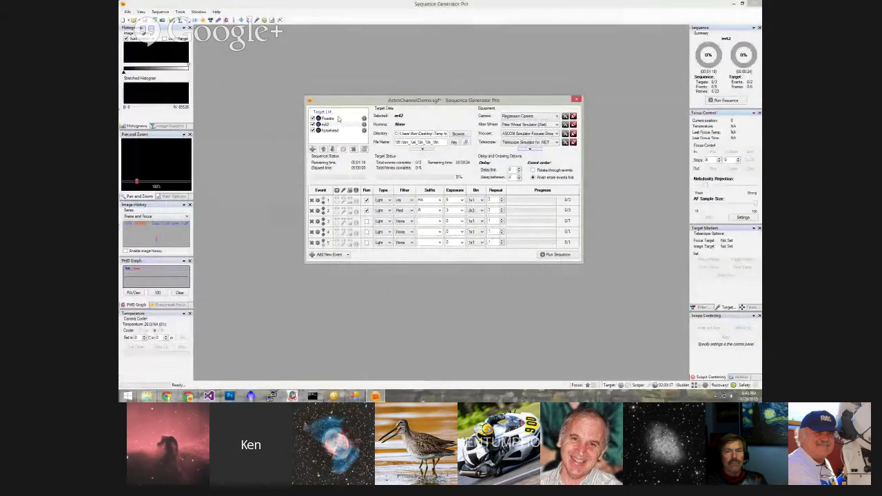
key("ctrl+F2")
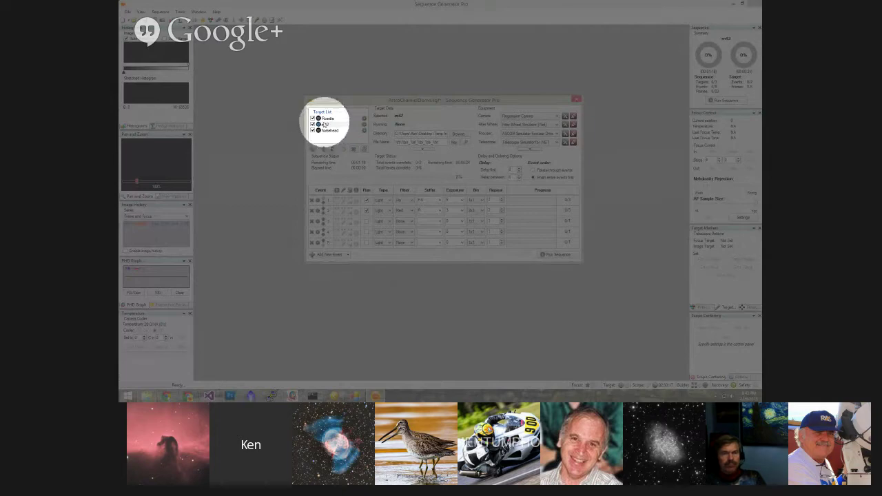
key("ctrl")
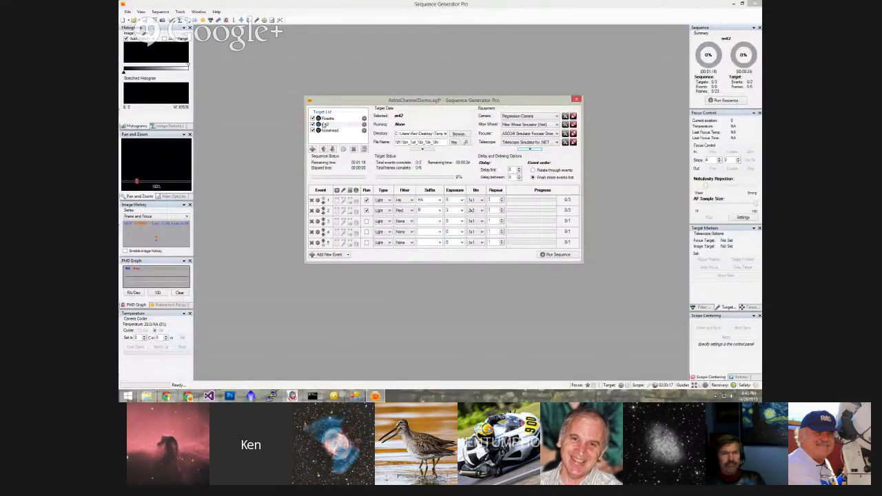
key("ctrl")
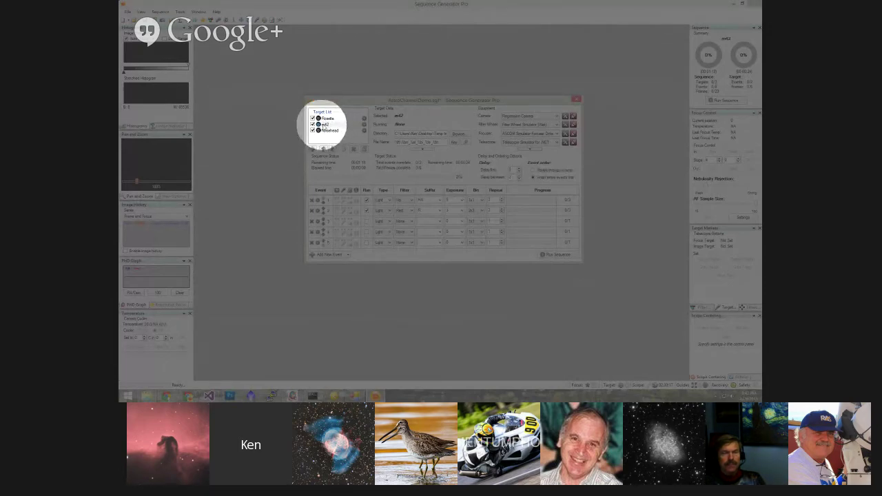
key("Escape")
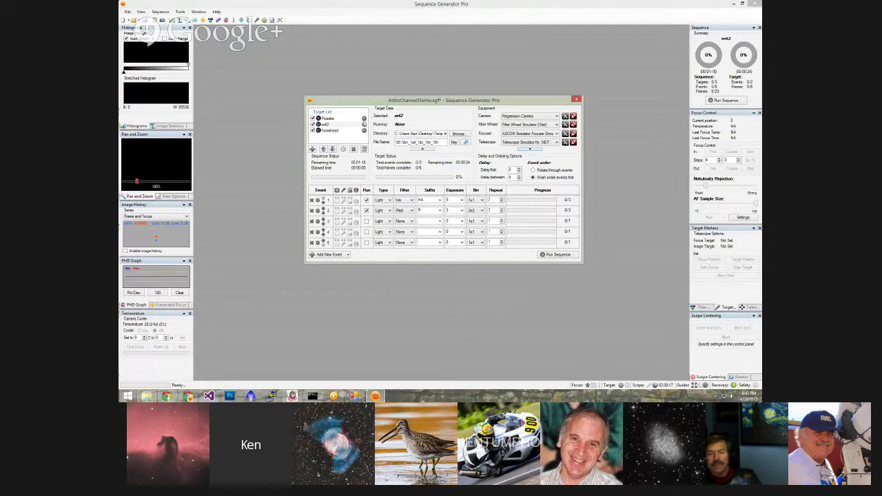
key("ctrl")
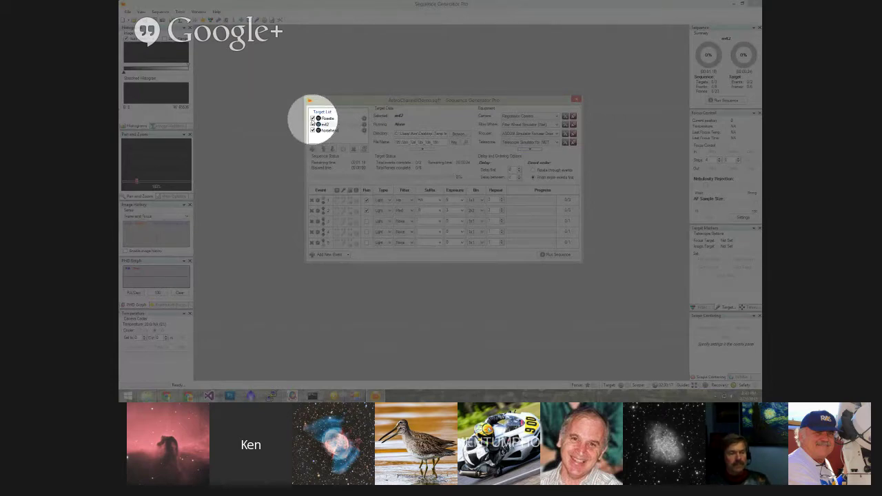
key("Escape")
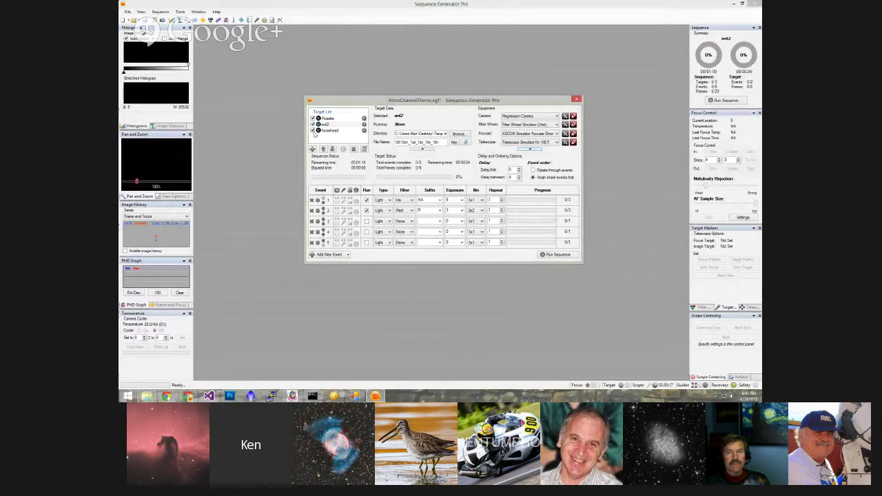
Step: Disable the horsehead target in the target list and re-enable it
left_click(312, 131)
key("F10")
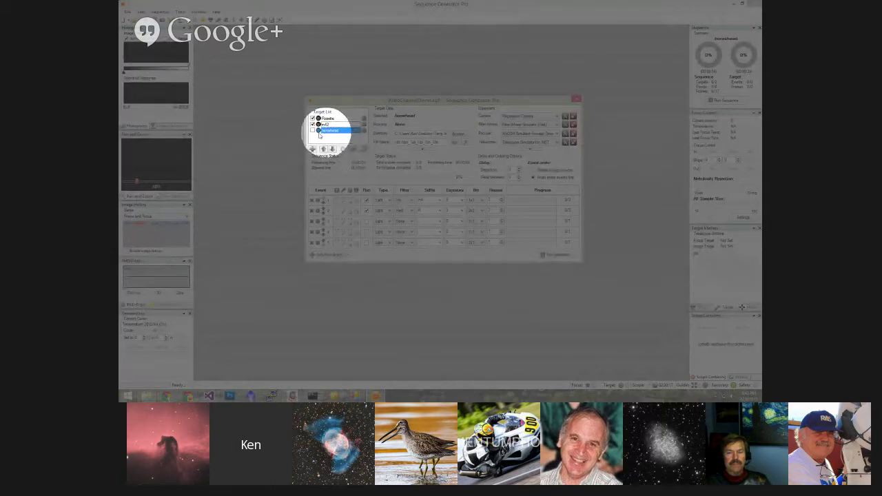
key("F10")
left_click(312, 131)
left_click(349, 141)
key("F10")
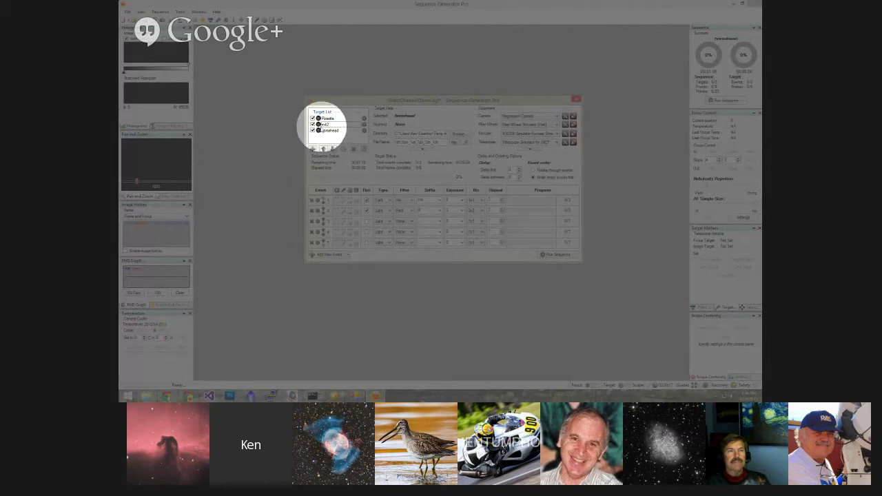
Step: Add a new target to the target list and delete it again, confirming the deletion
key("Escape")
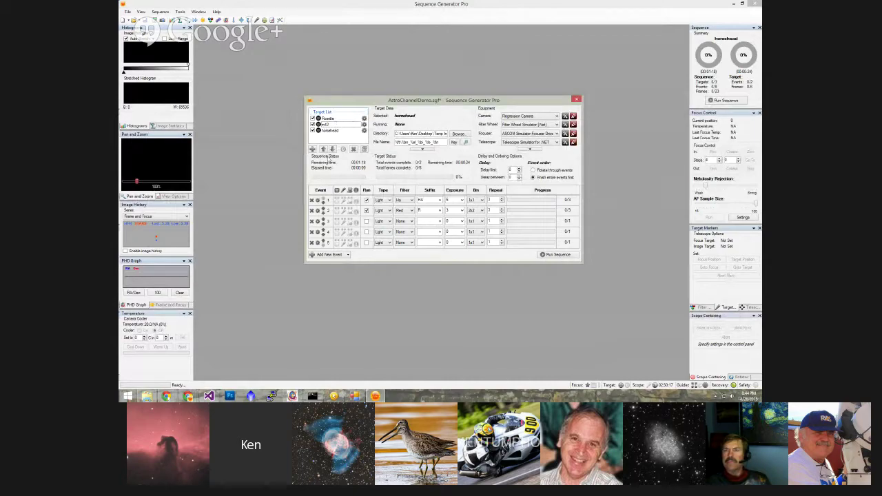
left_click(313, 150)
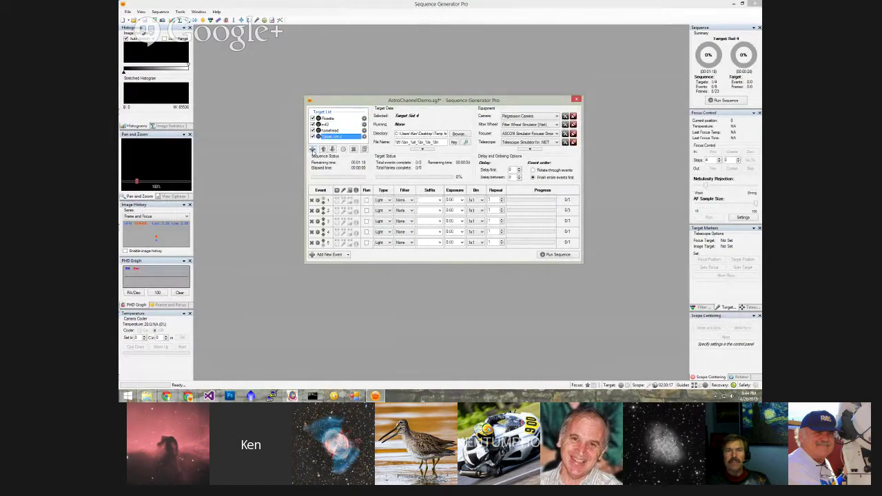
left_click(353, 150)
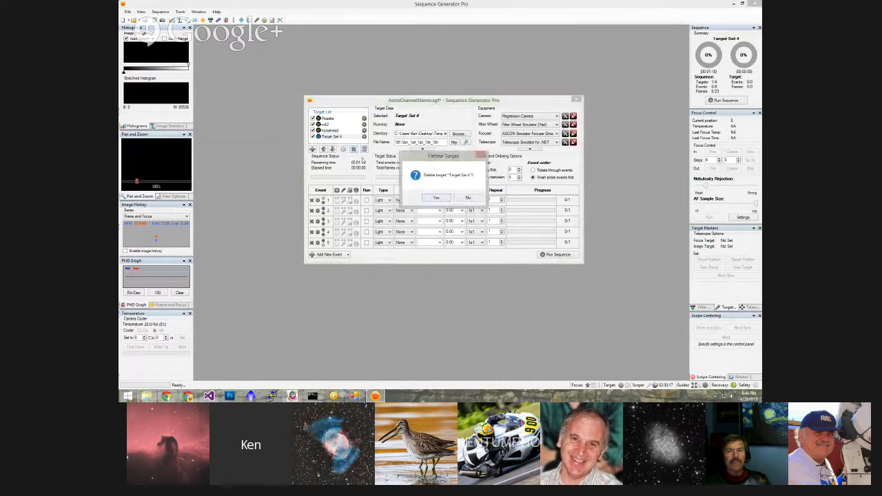
left_click(436, 199)
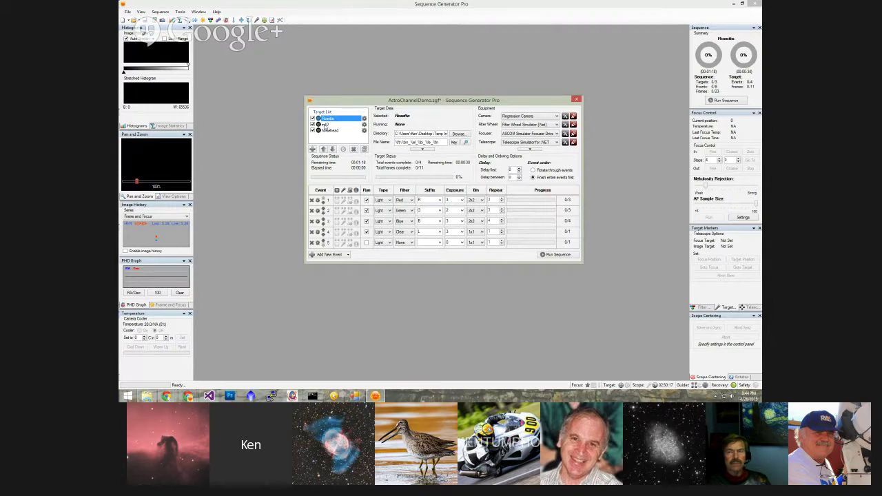
Step: Compare the imaging events of the Rosette, m42 and horsehead targets, finishing with Rosette selected
left_click(326, 124)
left_click(329, 130)
left_click(328, 124)
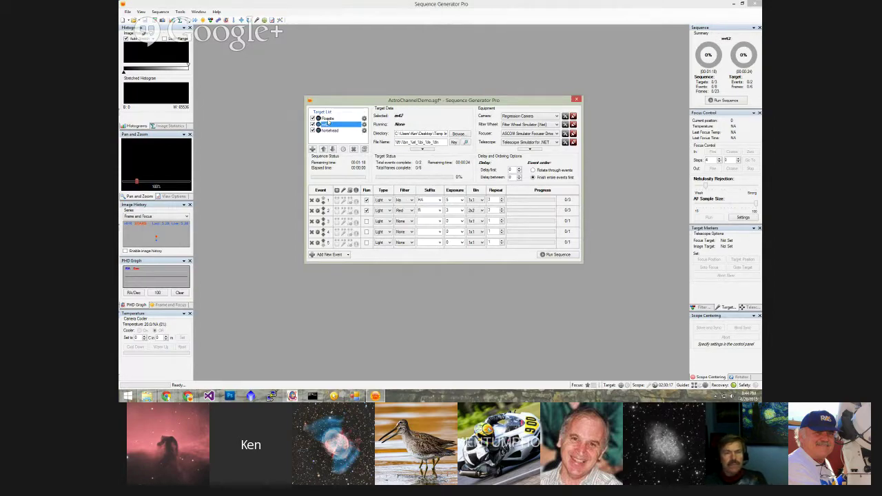
left_click(329, 118)
left_click(325, 124)
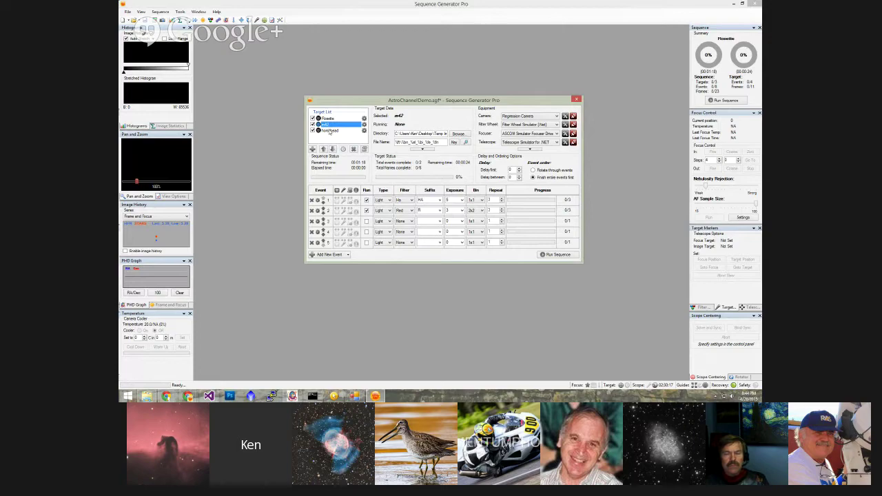
left_click(329, 130)
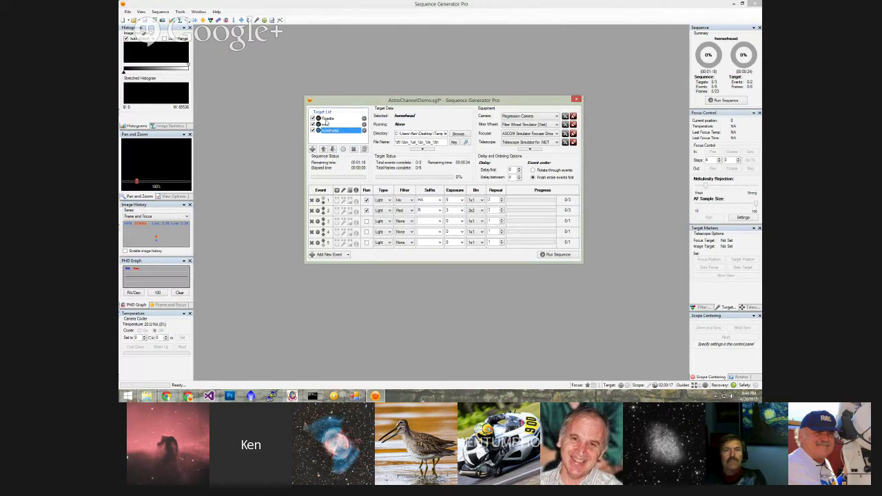
left_click(328, 119)
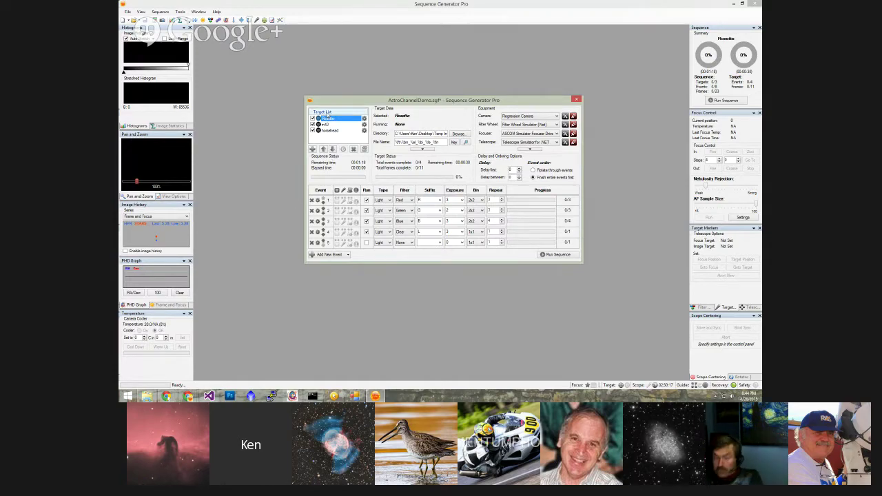
key("F10")
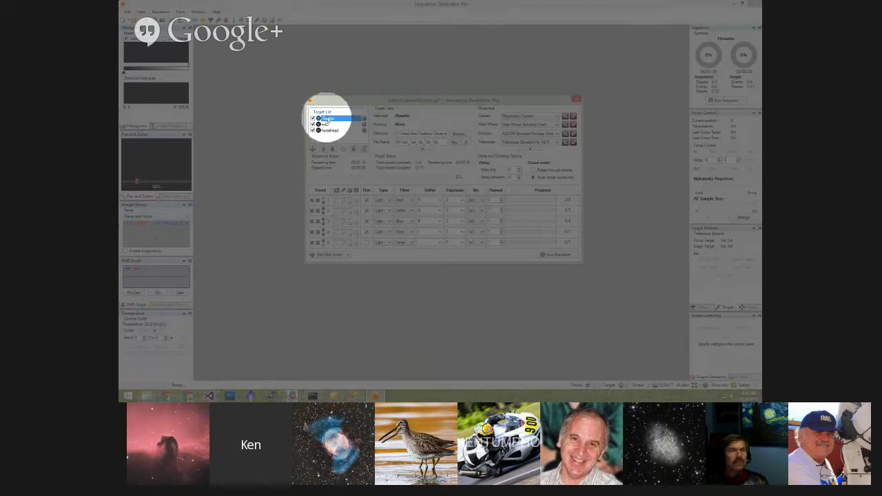
key("F10")
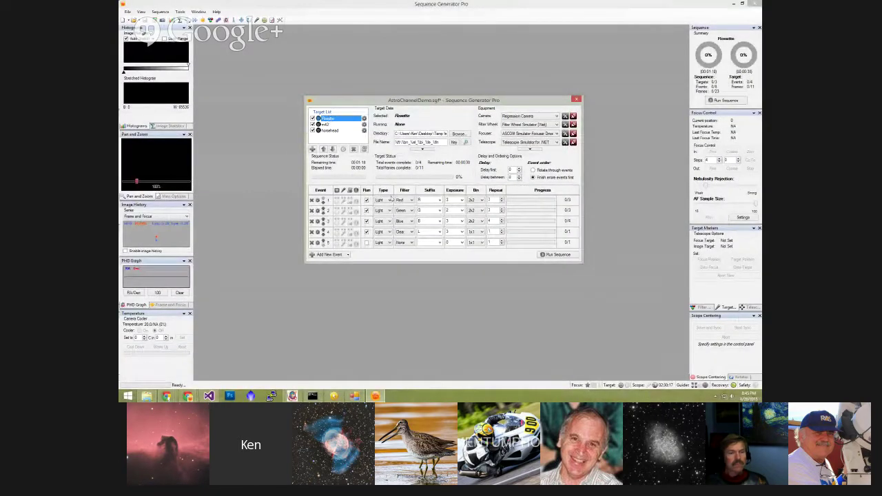
key("F10")
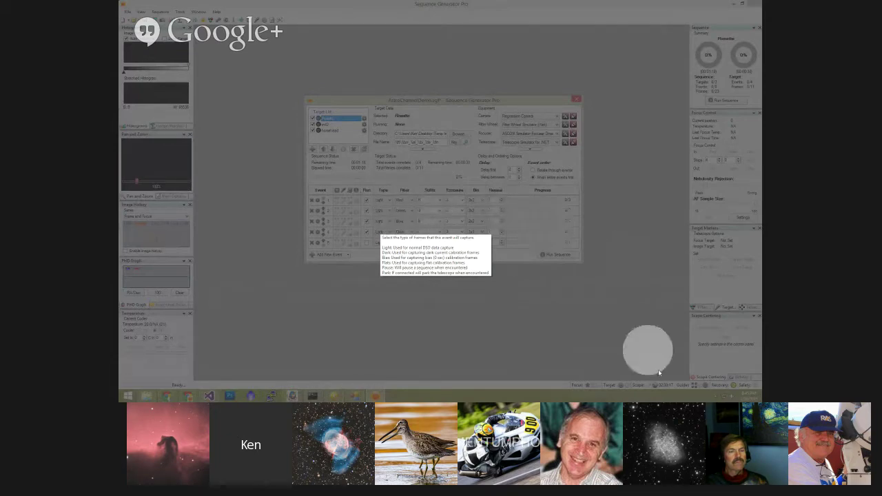
left_click(545, 291)
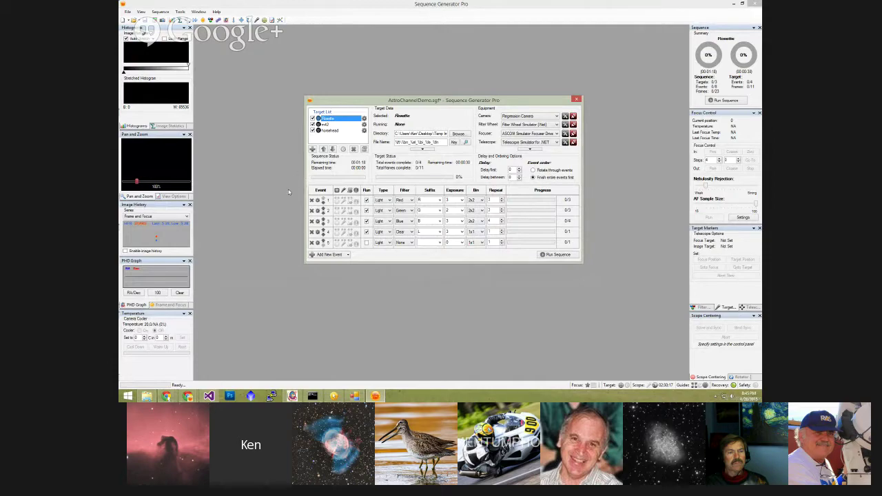
key("ctrl+F3")
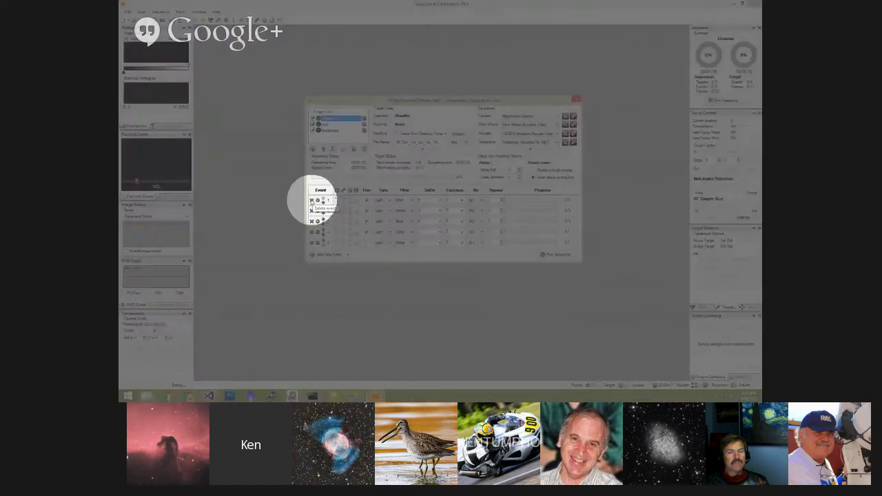
key("ctrl+F3")
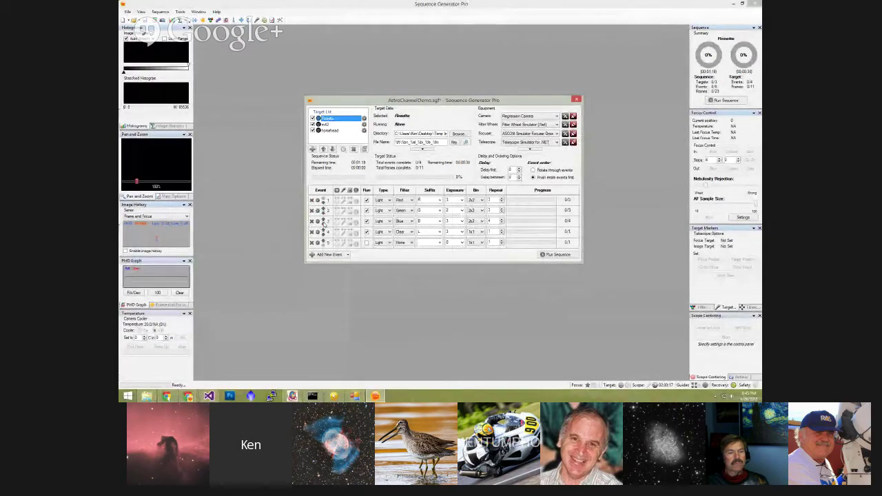
key("ctrl+F3")
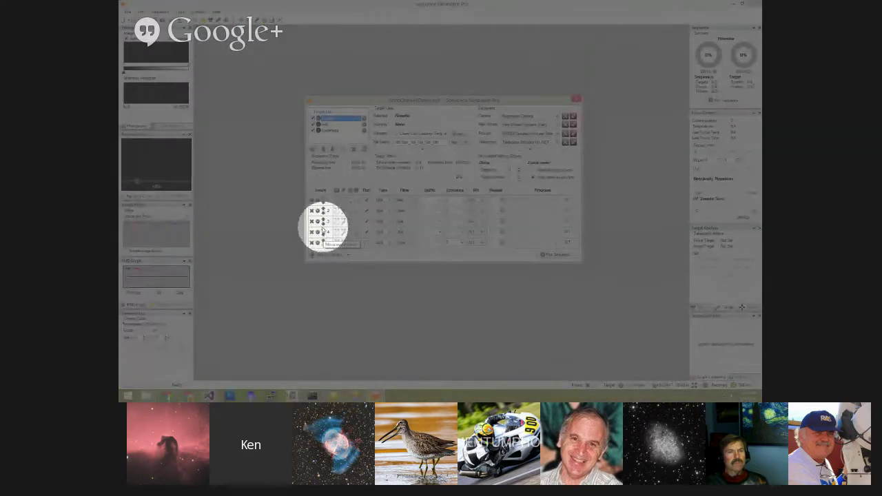
key("ctrl+F3")
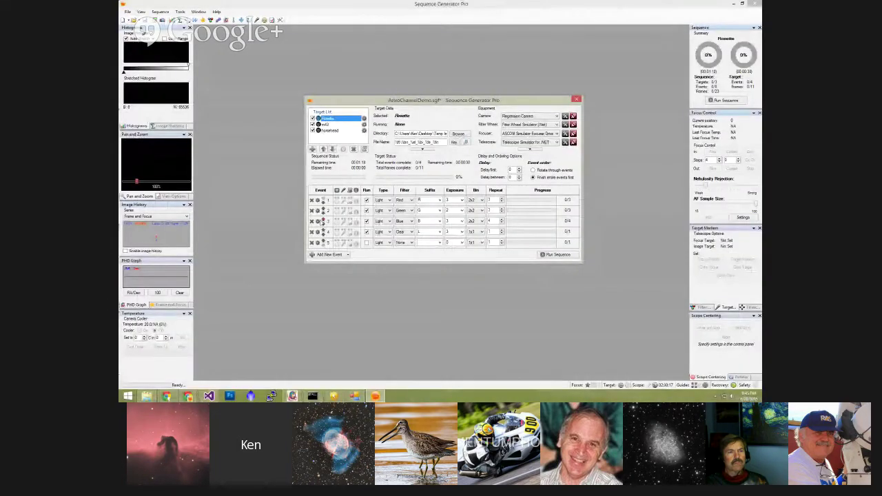
Step: Try the reordering controls on Rosette's third and fourth events, and disable and re-enable its first event
left_click(324, 231)
left_click(323, 220)
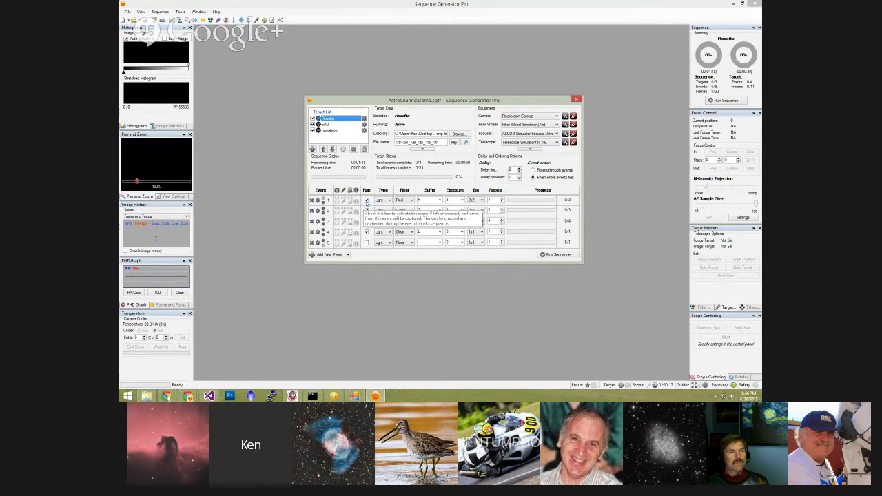
left_click(367, 200)
left_click(366, 200)
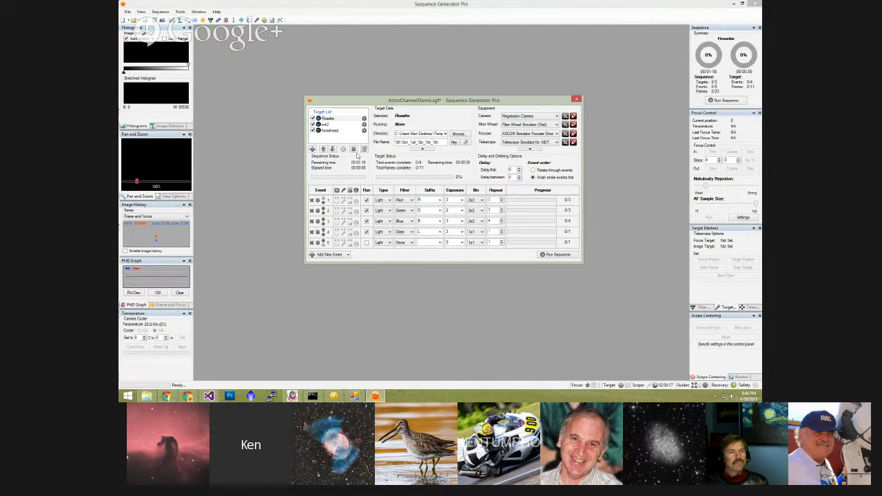
Step: Review the options available for Rosette's first and third events, including Set As Current Event
left_click(317, 200)
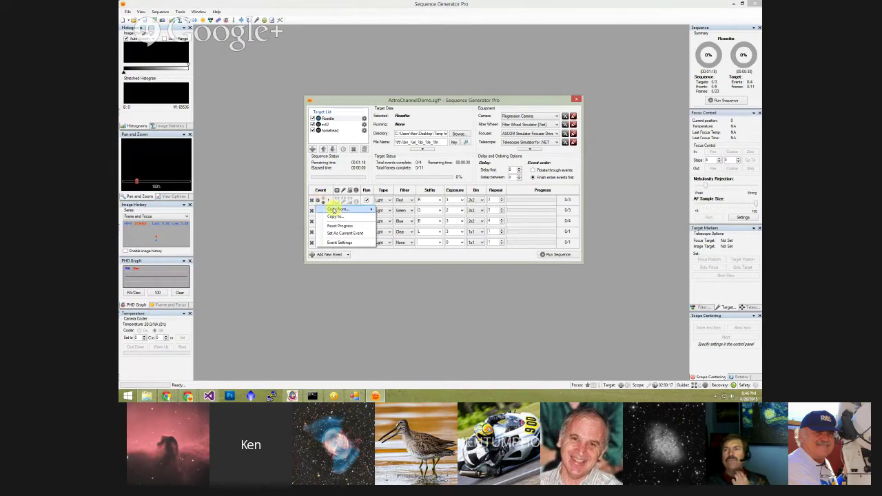
mouse_move(334, 210)
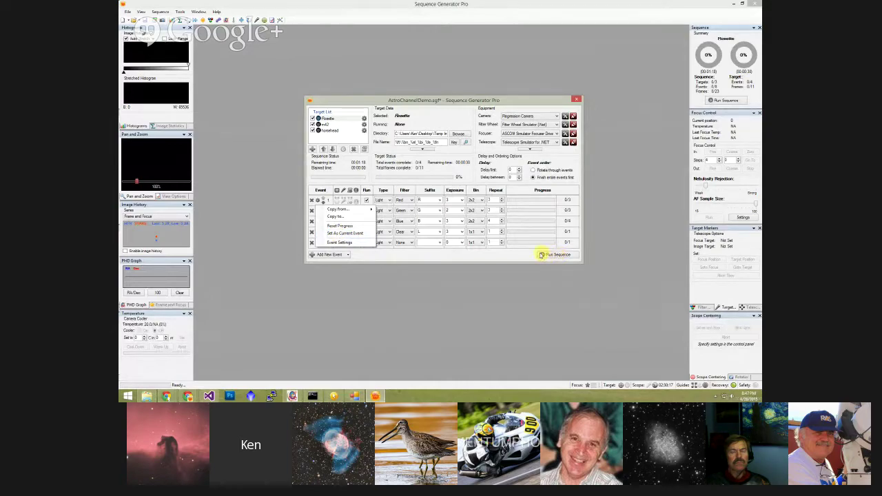
left_click(354, 235)
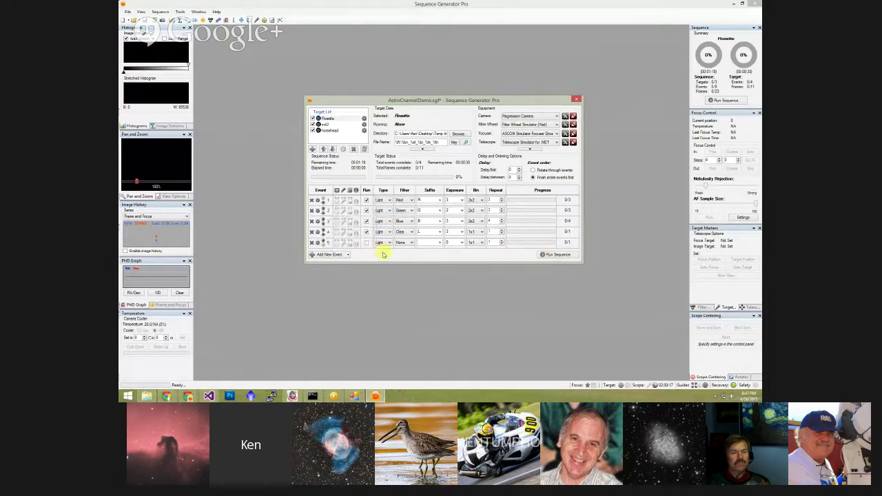
right_click(321, 224)
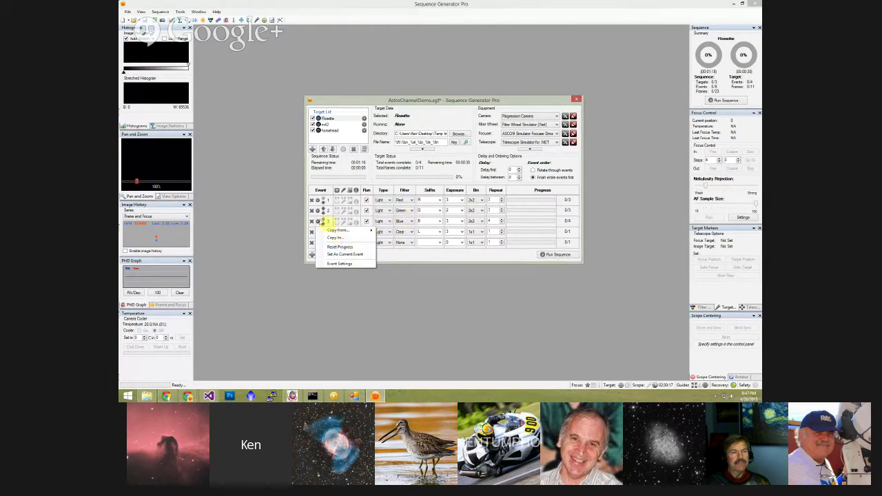
left_click(406, 254)
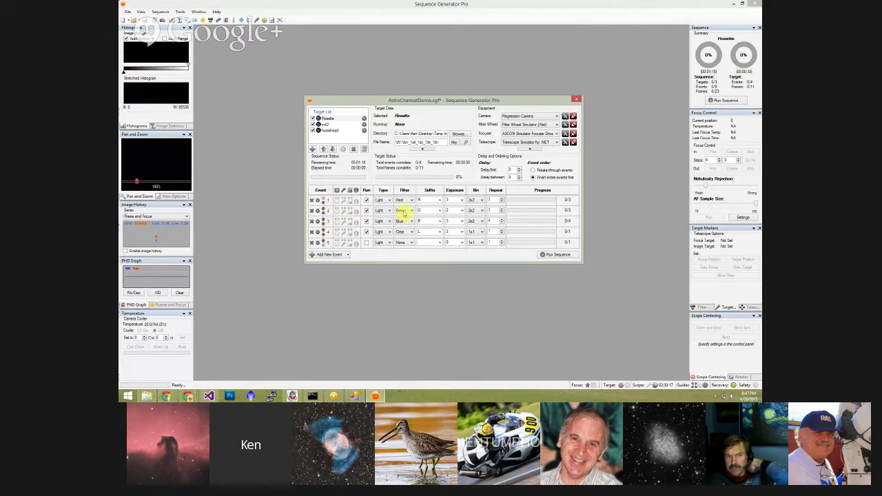
Step: Examine the pre-event and post-event options of Rosette's fourth event and close them without saving
right_click(318, 233)
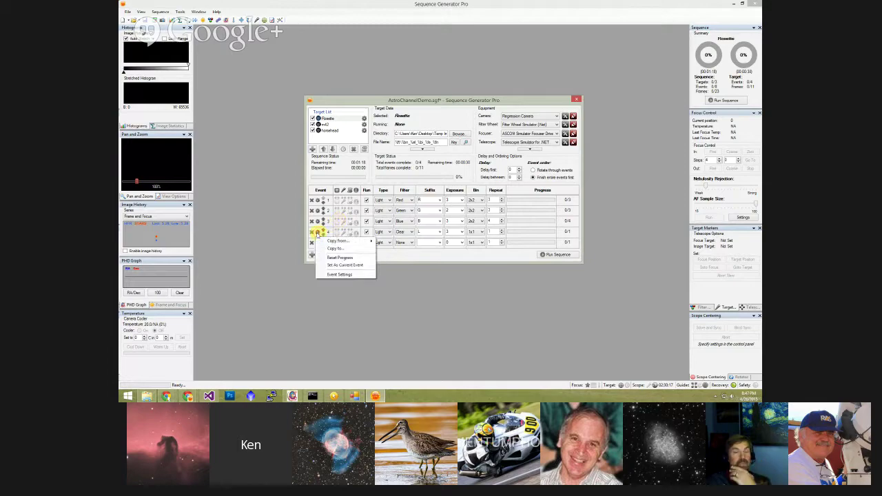
left_click(346, 276)
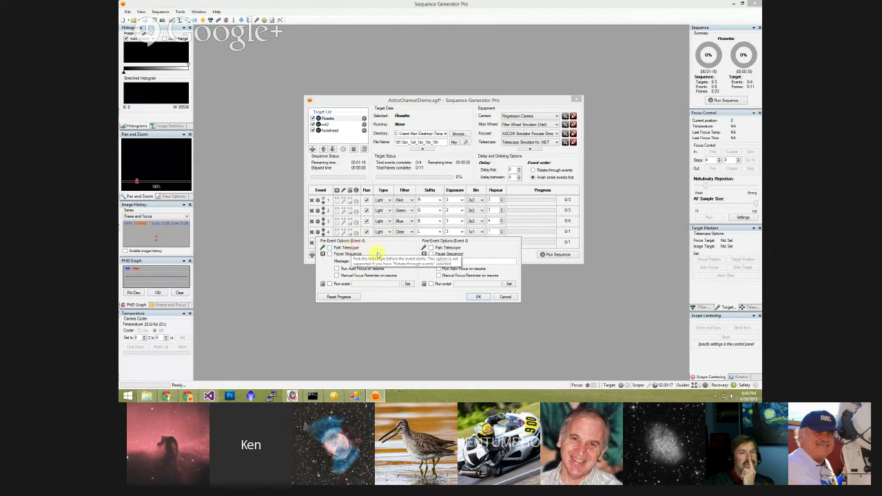
left_click(507, 298)
Step: Set the frame type of Rosette's fifth event to Flat and enable the event to run
left_click(388, 243)
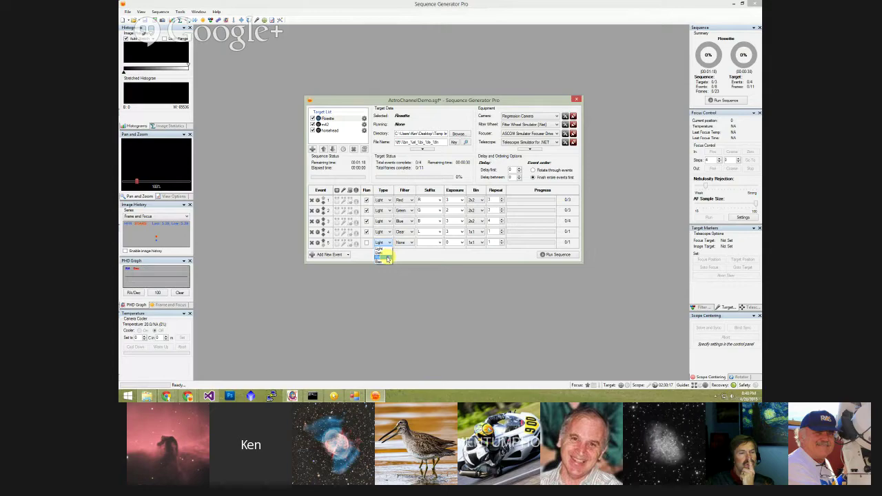
left_click(387, 259)
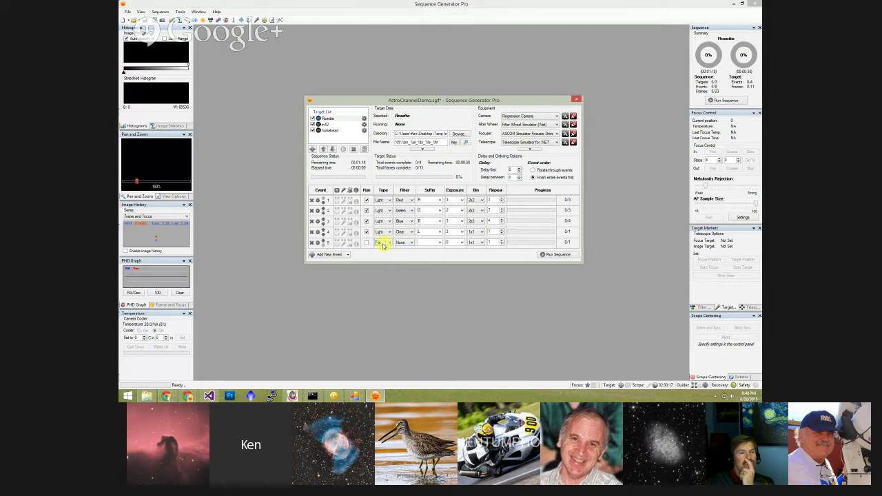
left_click(367, 243)
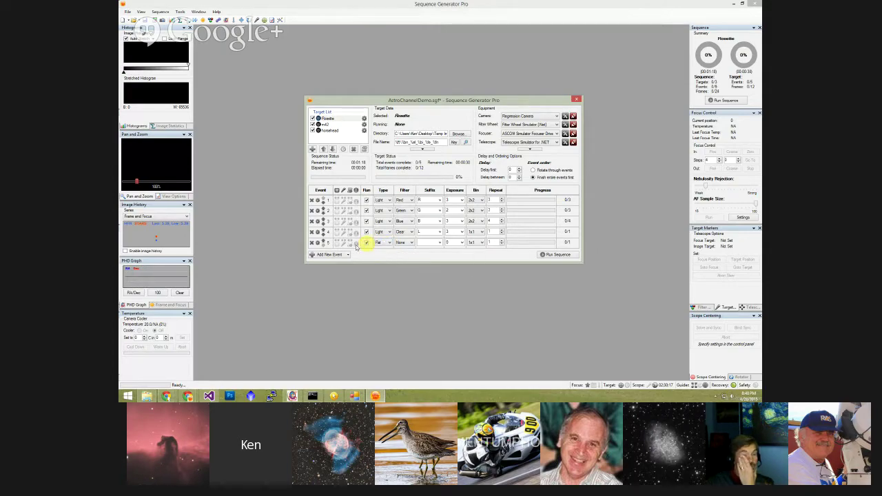
Step: Turn on Park Telescope in the pre-event options of event 5 and check its frame type choices
right_click(315, 244)
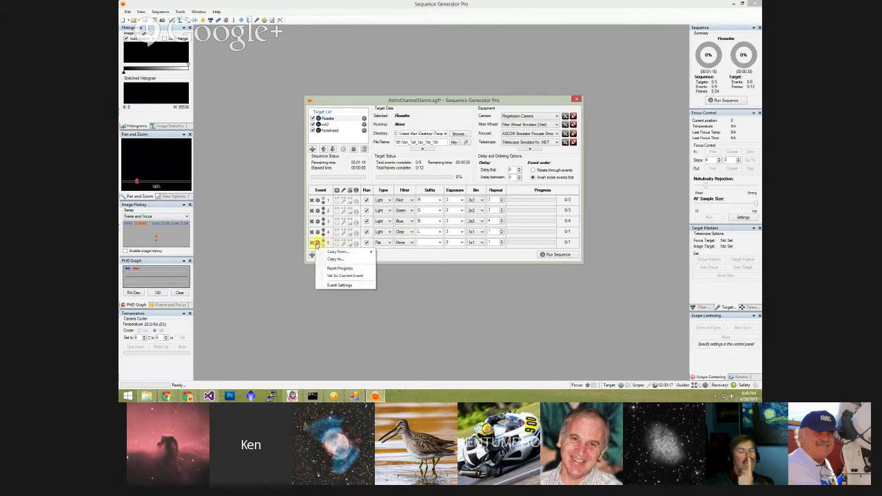
left_click(338, 286)
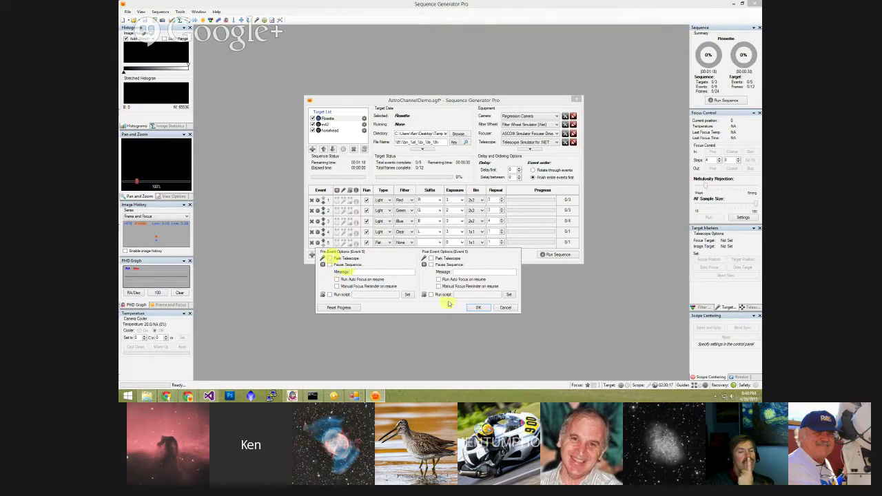
left_click(483, 308)
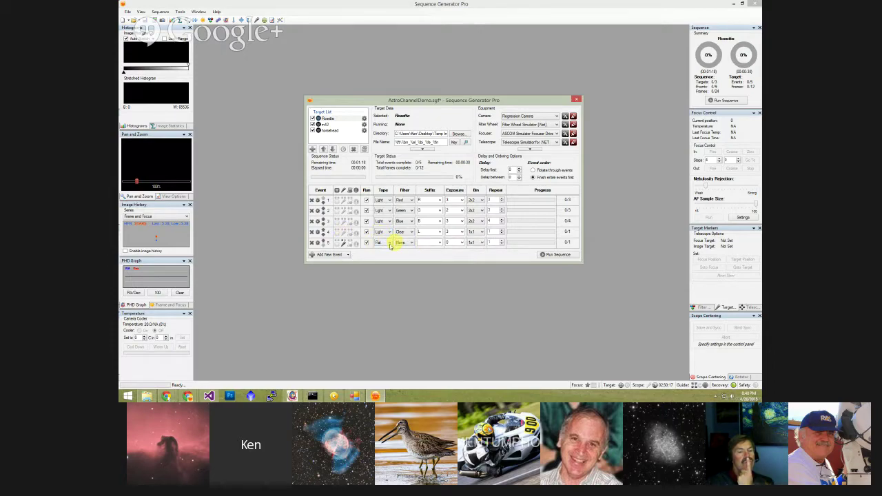
left_click(390, 245)
left_click(421, 258)
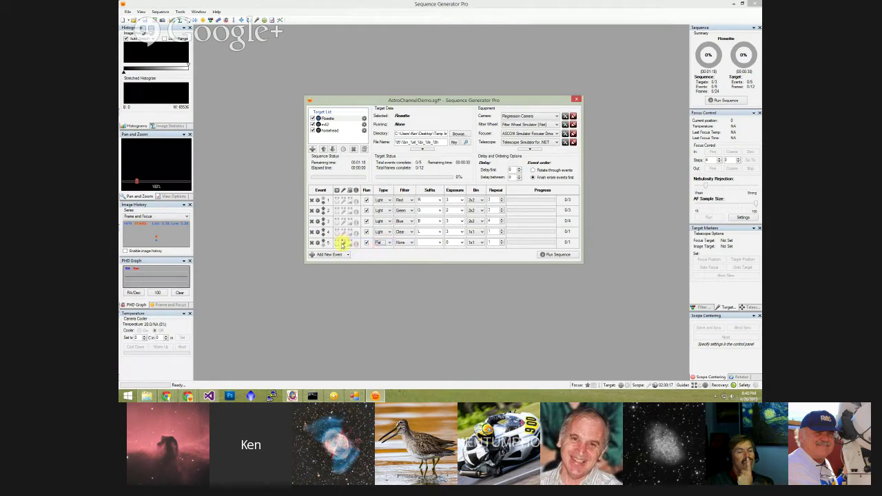
Step: Review event 5's settings from its park indicator, cancel them, and disable the event
left_click(340, 243)
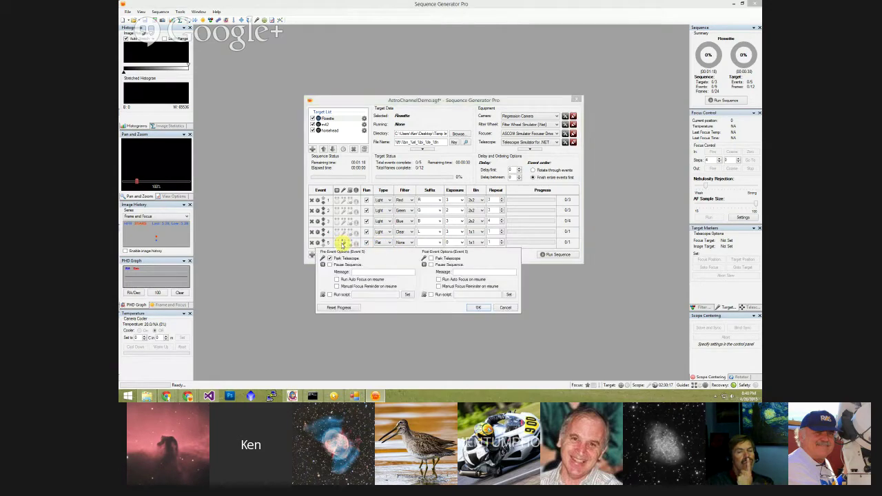
left_click(506, 308)
left_click(367, 243)
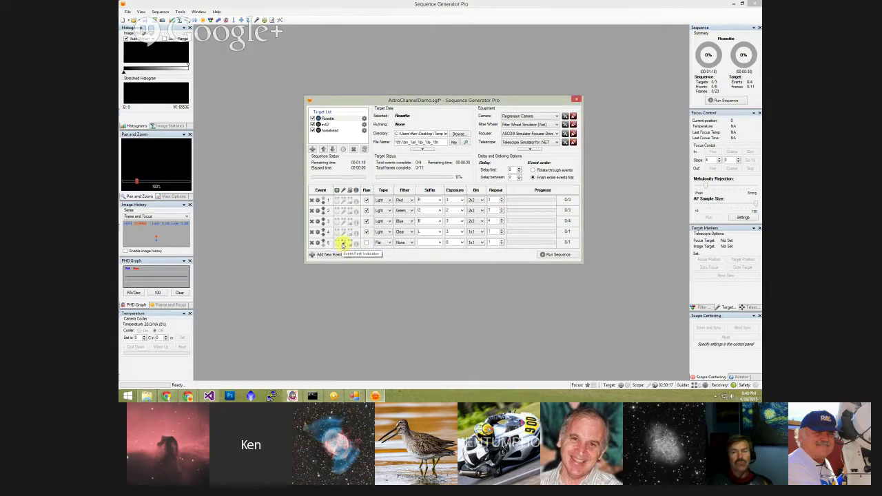
Step: Turn off Park Telescope in event 5's pre-event options, and reopen the event's settings to review them without saving
left_click(317, 243)
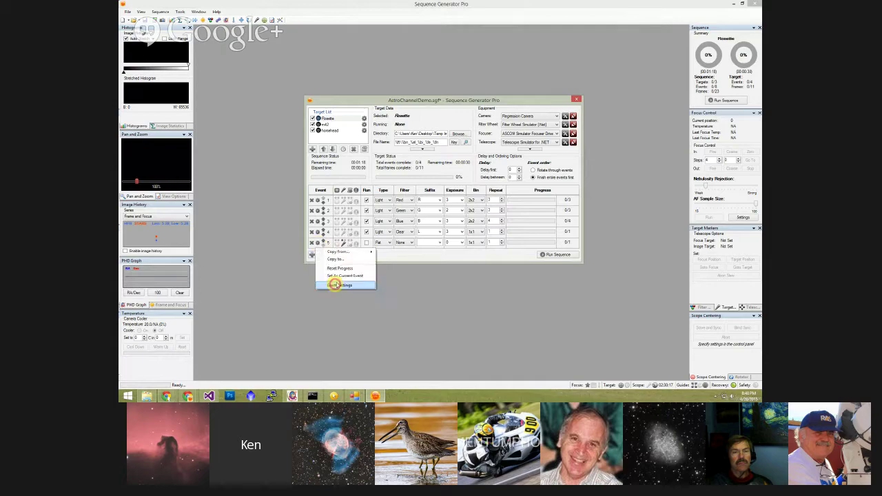
left_click(335, 281)
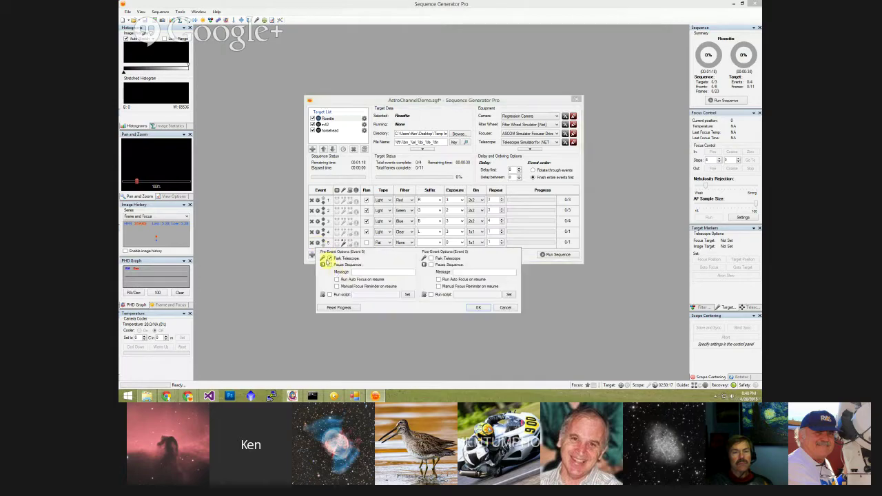
left_click(480, 307)
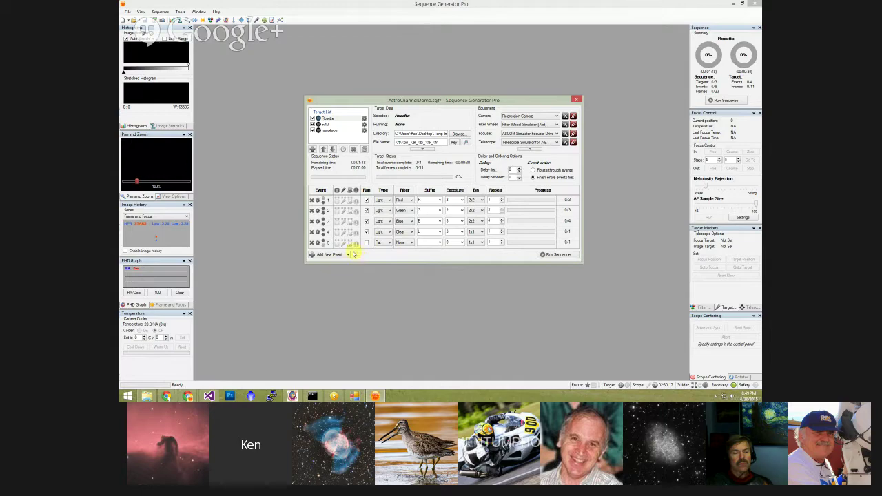
left_click(331, 245)
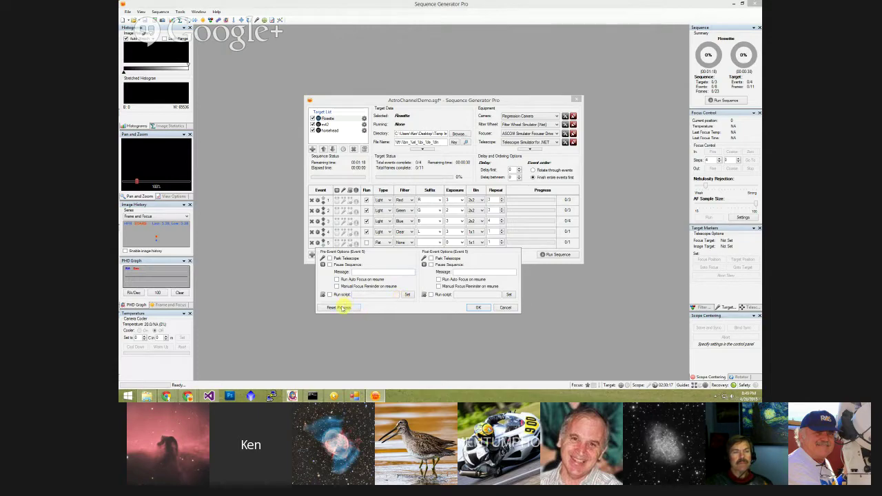
left_click(507, 308)
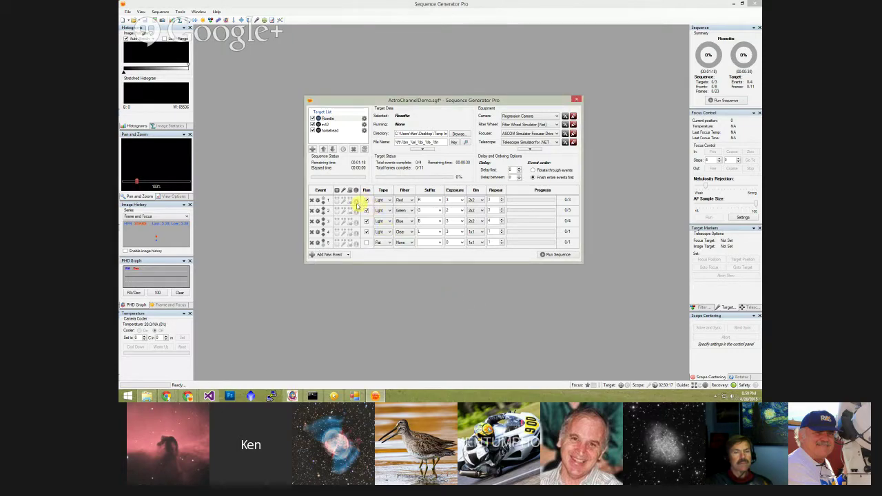
Step: Check event 1's list of recorded frames and reasons, and view which existing events can be copied as a new one
left_click(355, 200)
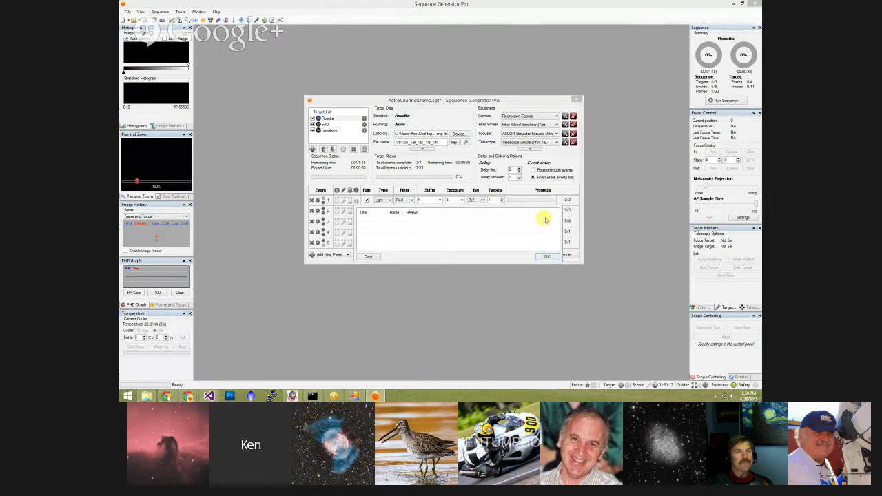
left_click(552, 256)
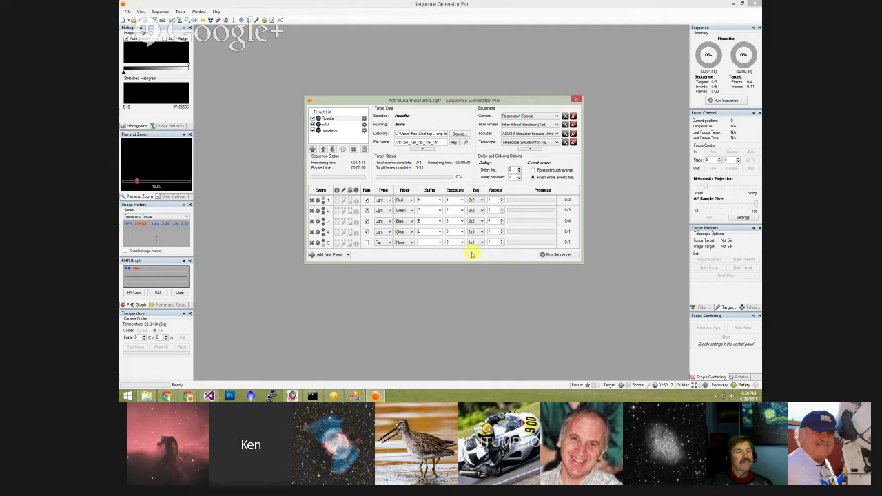
left_click(349, 255)
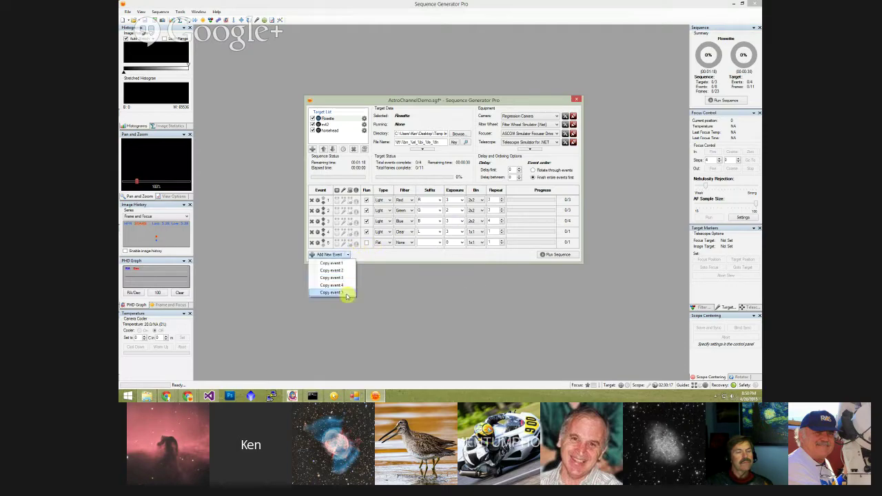
left_click(348, 255)
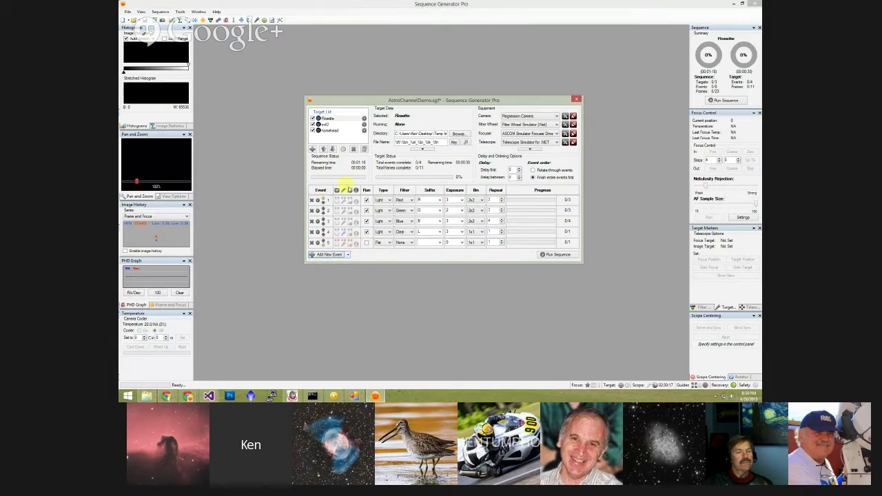
Step: Delete Rosette's fifth event and add a new blank event in its place
left_click(311, 244)
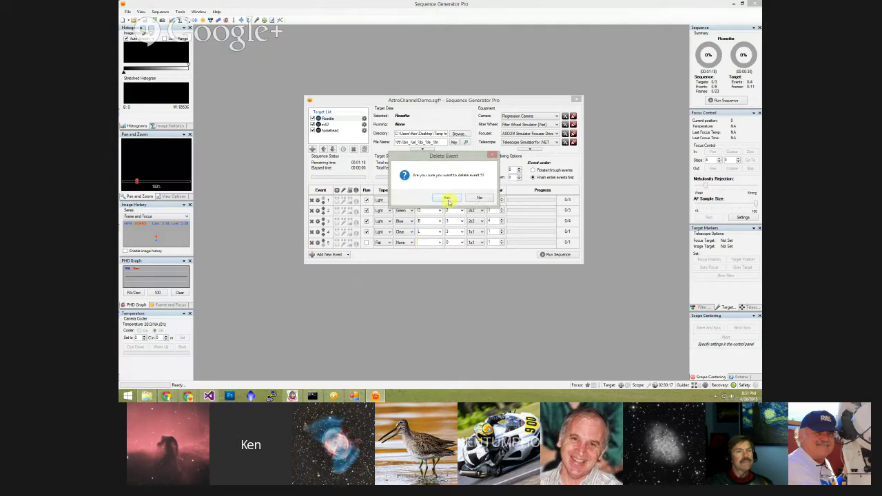
left_click(448, 199)
left_click(336, 255)
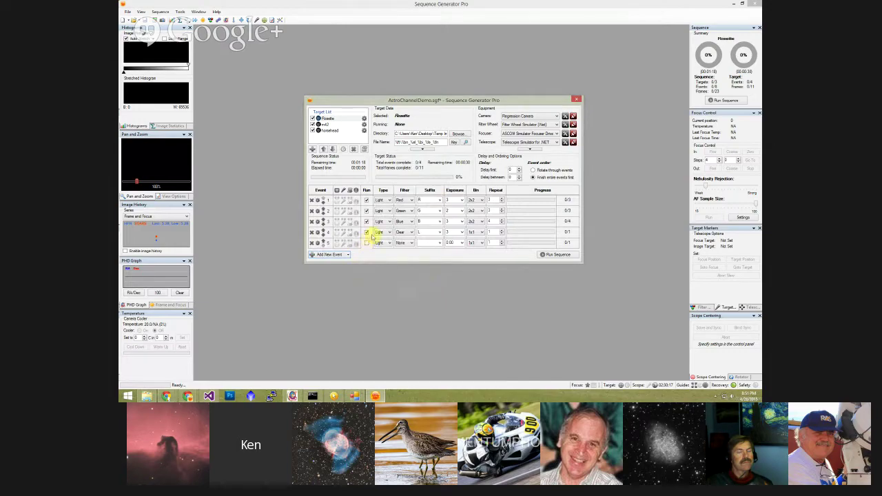
Step: Compare the event lists of the m42, Rosette and horsehead targets, and return to Rosette
left_click(325, 124)
left_click(328, 118)
left_click(333, 131)
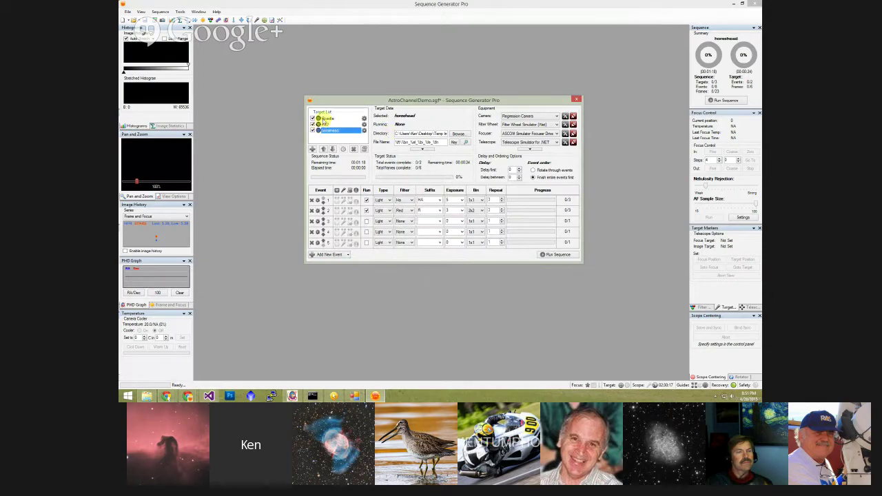
left_click(327, 118)
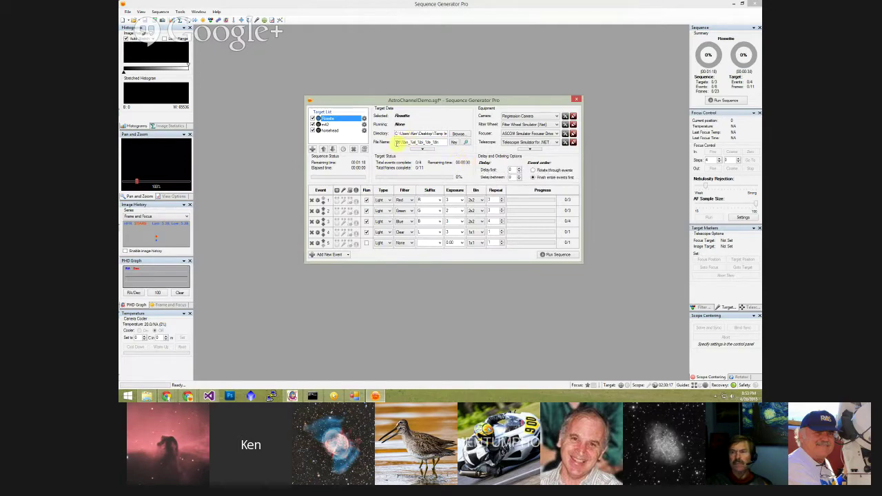
Step: Show the file name pattern key beside the sequence window and view the end of Rosette's image directory path
left_click(455, 141)
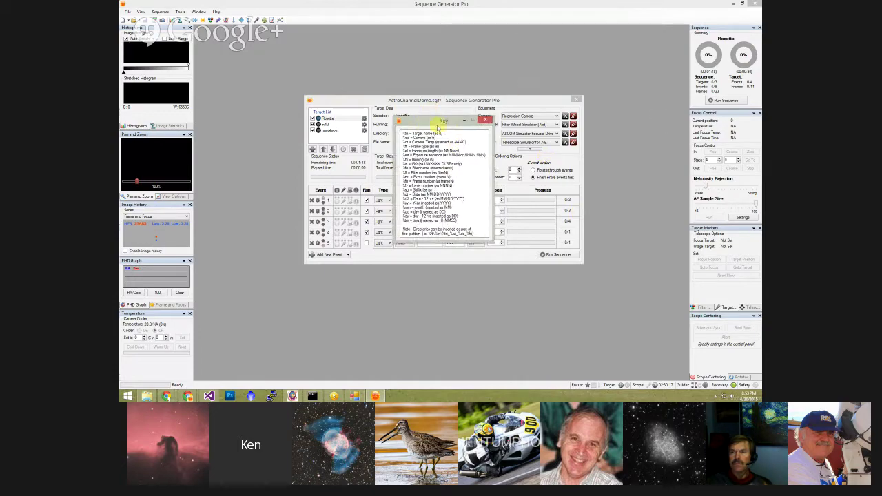
left_click_drag(437, 122, 247, 108)
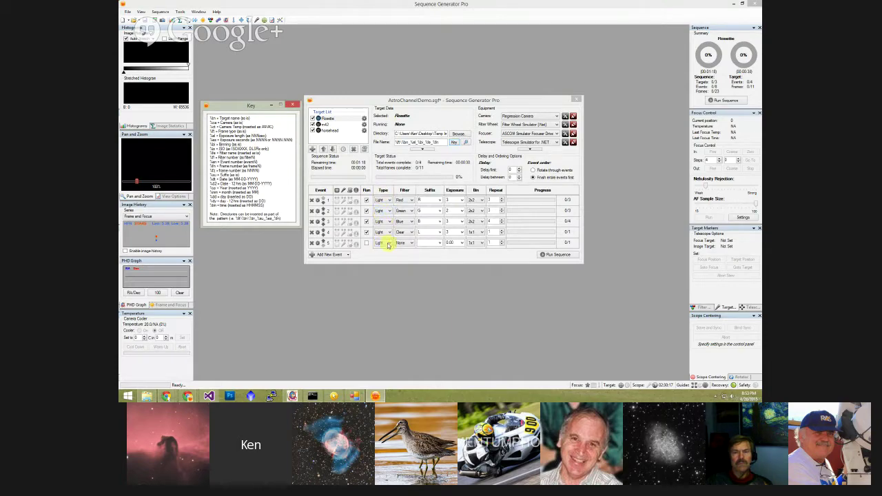
left_click(399, 133)
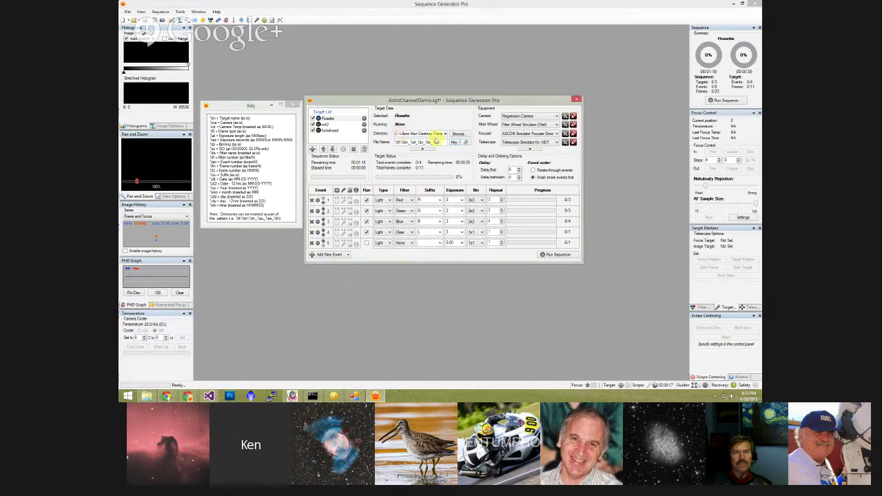
key("End")
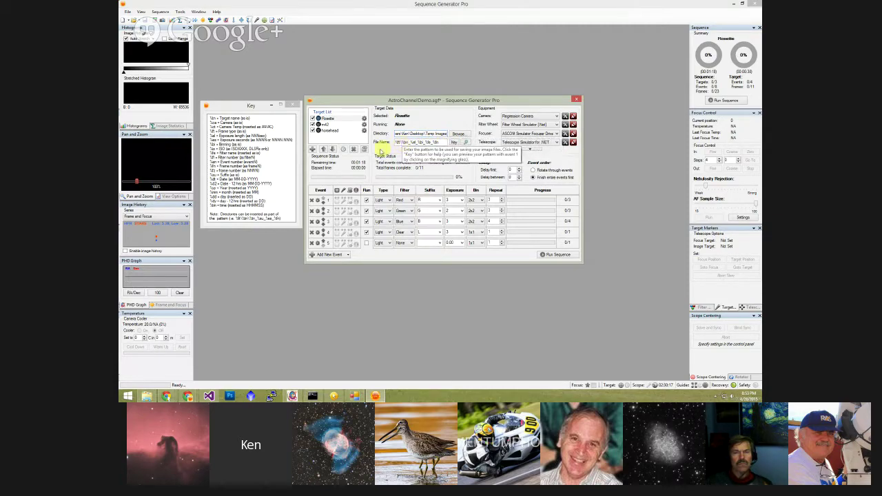
Step: Switch to File Explorer and open the Temp Images folder from the recent locations, placing its window over the sequence window
mouse_move(145, 396)
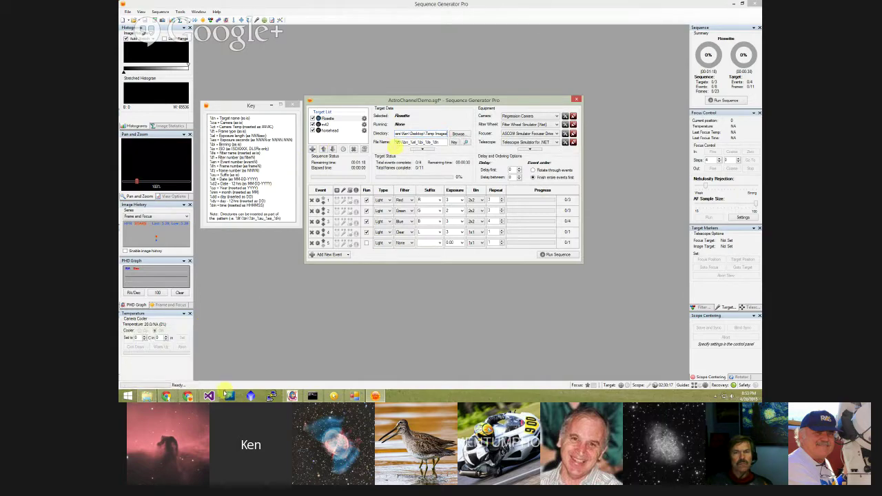
left_click(146, 397)
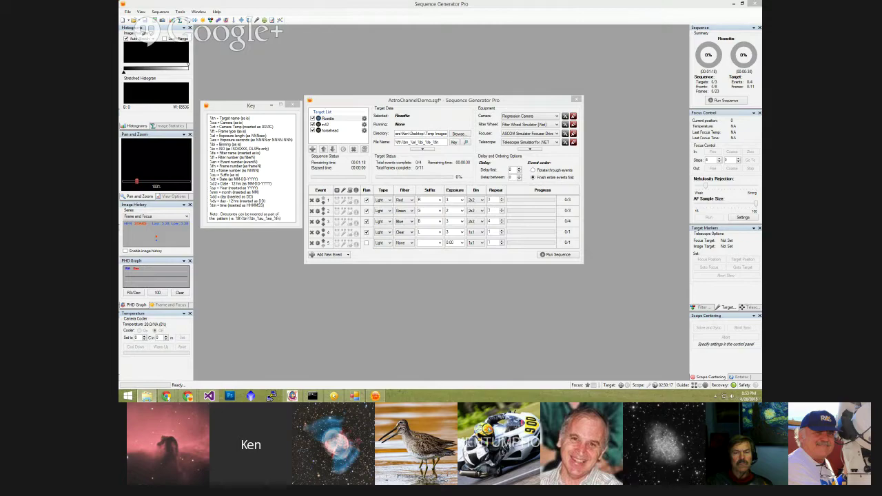
right_click(146, 396)
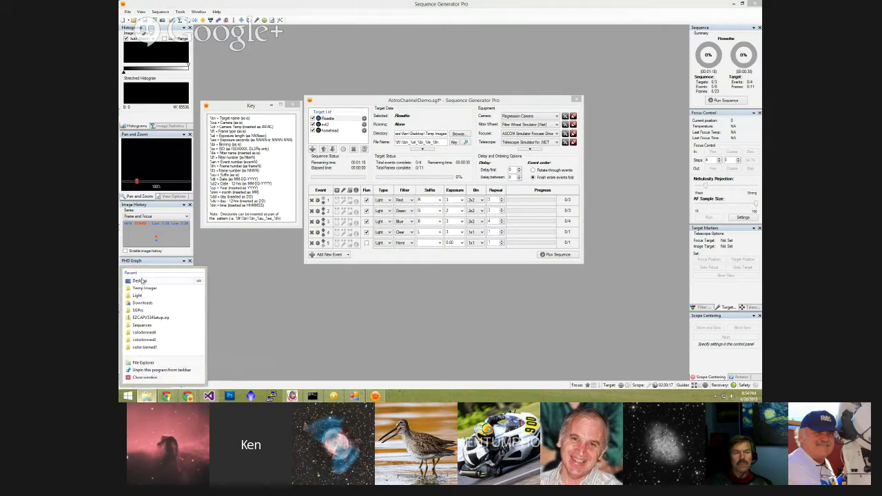
left_click(142, 282)
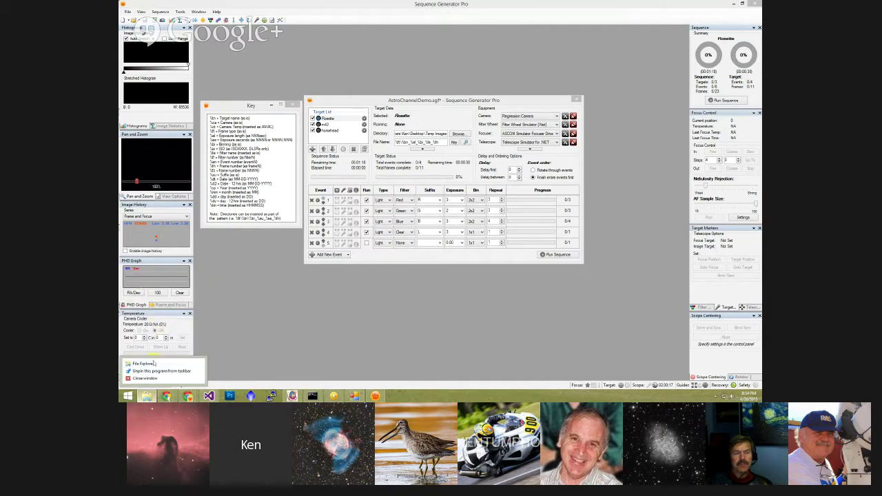
left_click(233, 353)
right_click(147, 396)
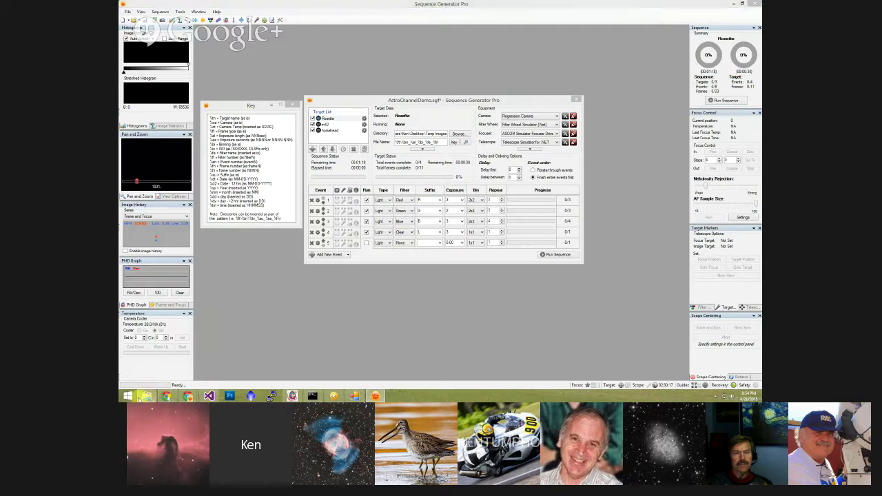
left_click(146, 282)
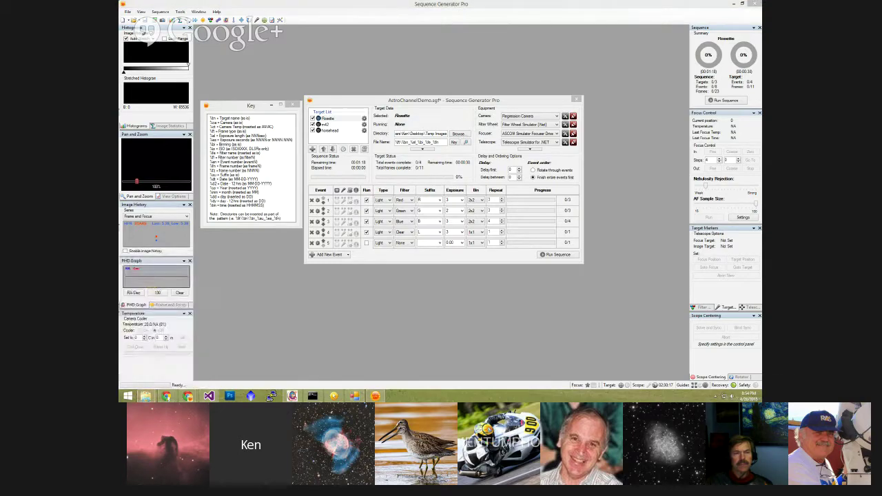
left_click_drag(404, 112, 473, 158)
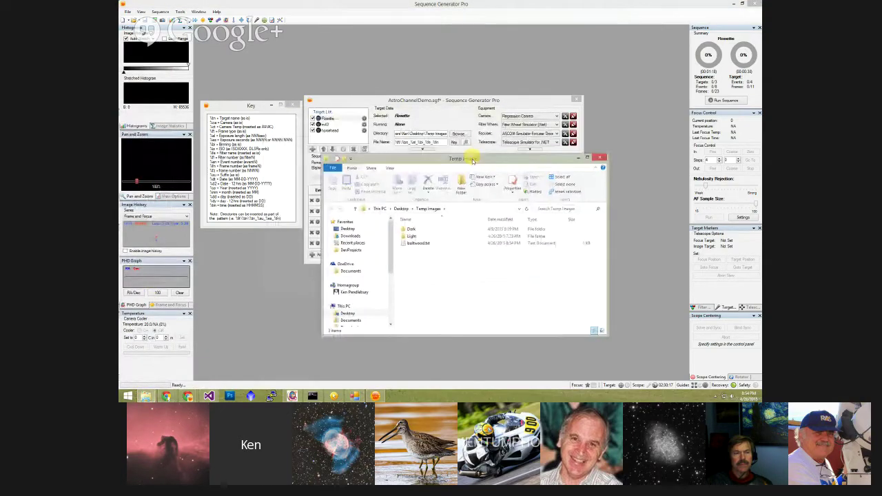
Step: Browse the image files in the Light folder, compare their names with Rosette's file name pattern, and close the folder window
double_click(414, 240)
scroll(449, 272, "down", 10)
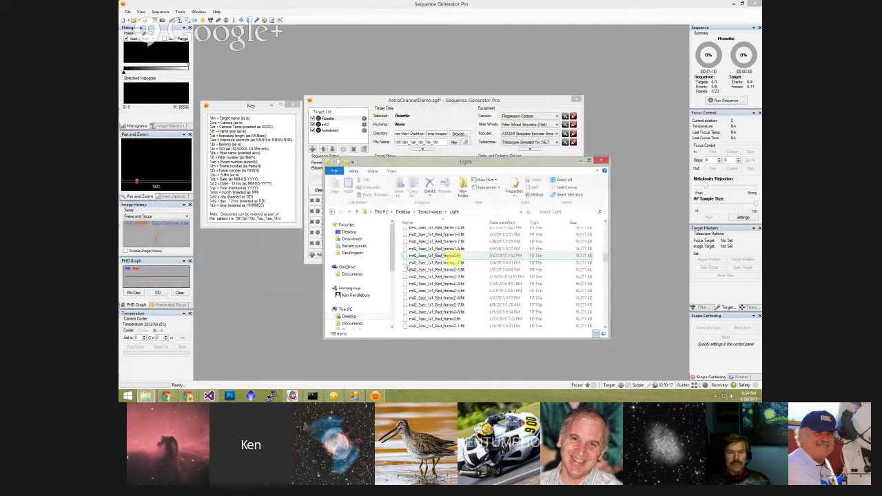
scroll(444, 268, "down", 3)
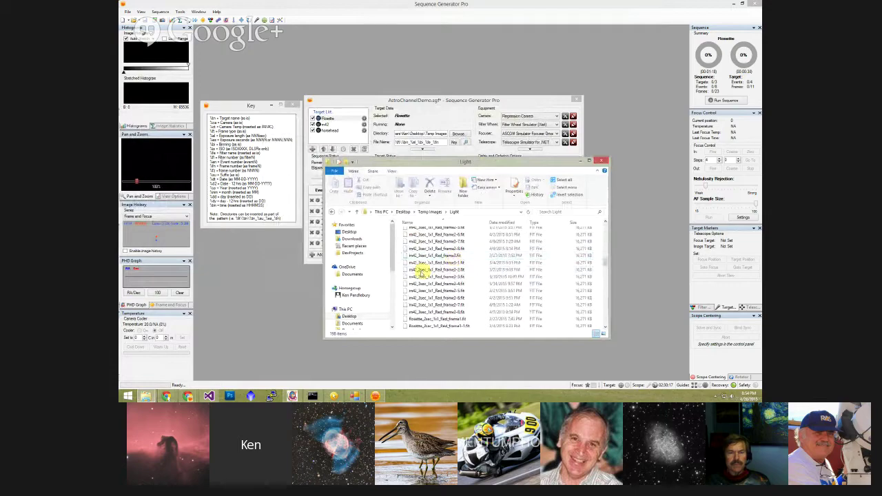
left_click(420, 147)
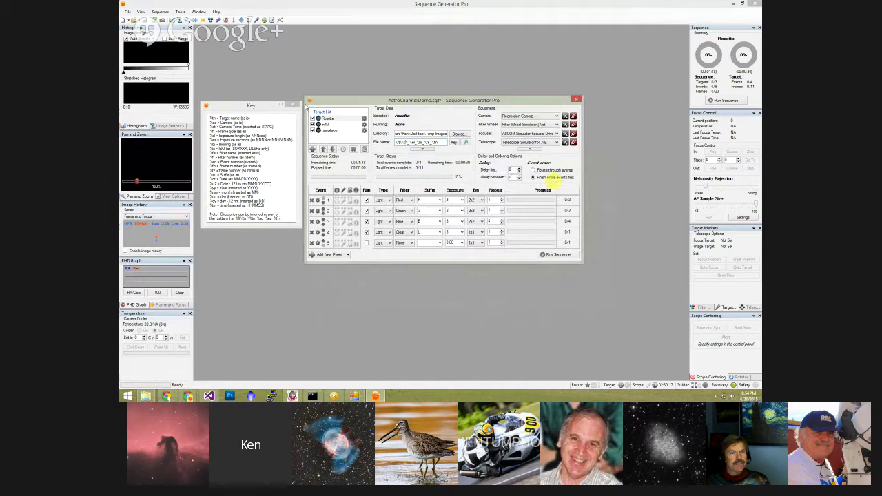
key("alt+Tab")
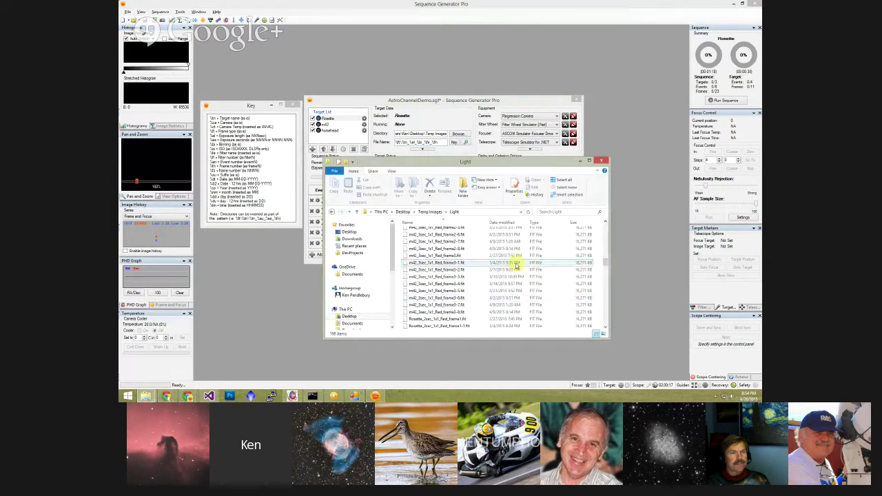
scroll(413, 255, "up", 5)
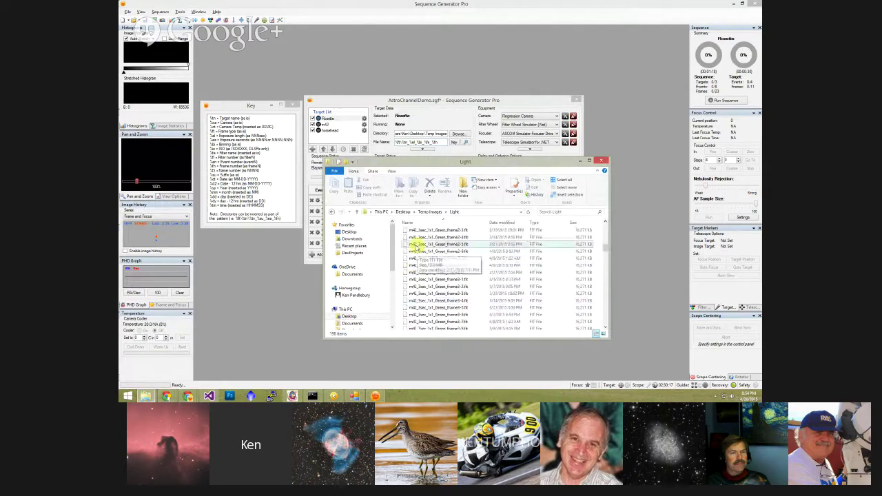
scroll(417, 244, "up", 10)
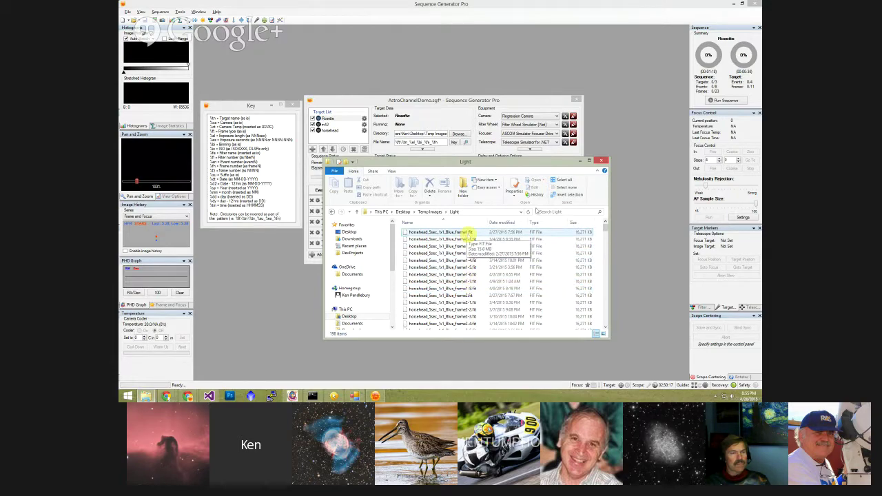
left_click(604, 161)
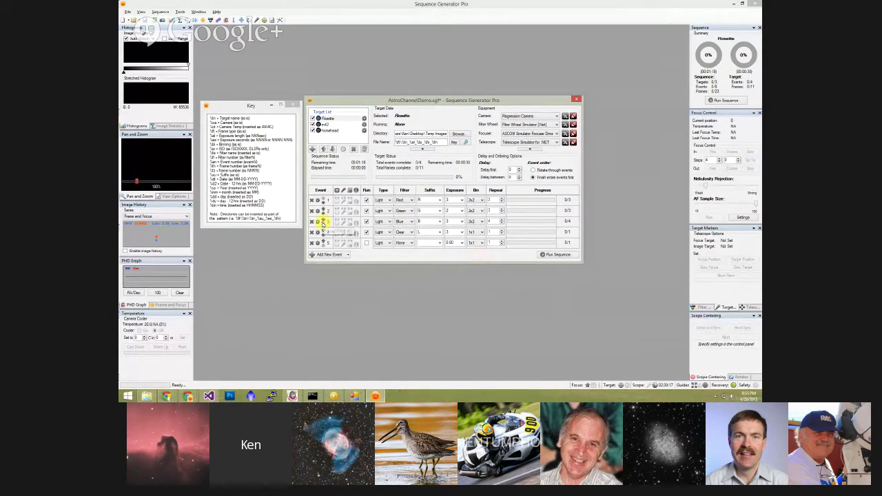
Step: Close the file name pattern key and the AstroChannelDemo.sgf sequence window
left_click(294, 104)
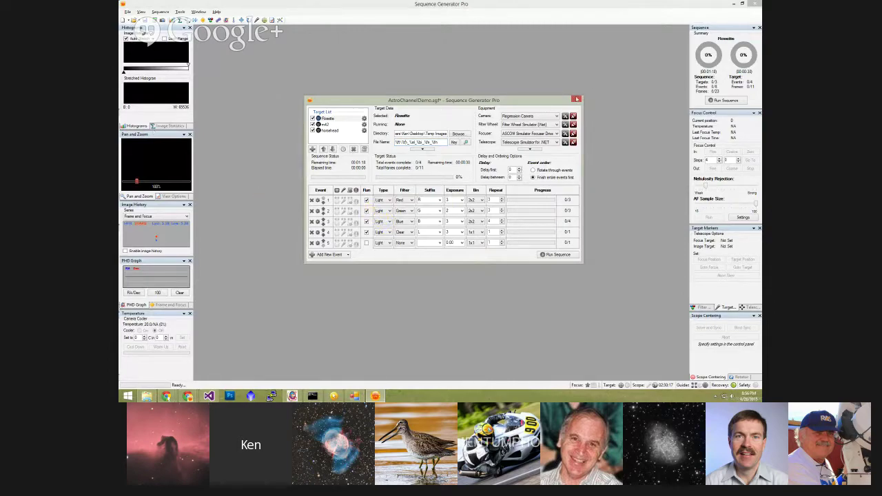
left_click(578, 100)
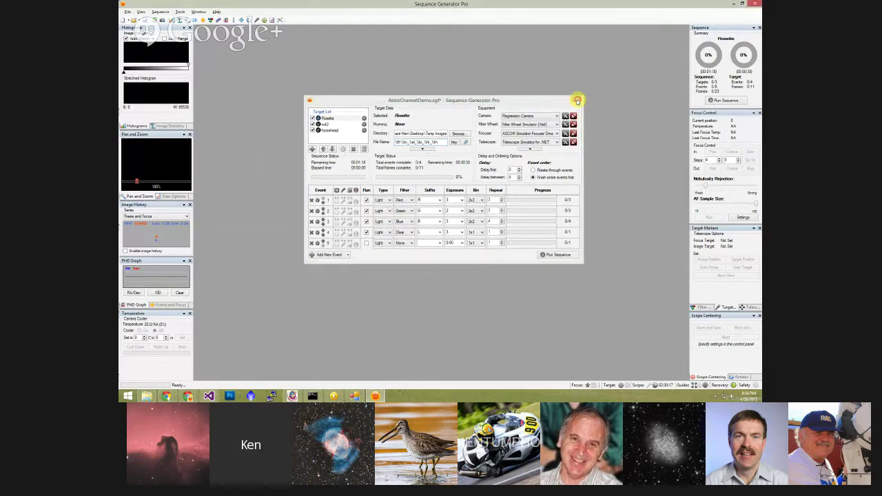
left_click(577, 100)
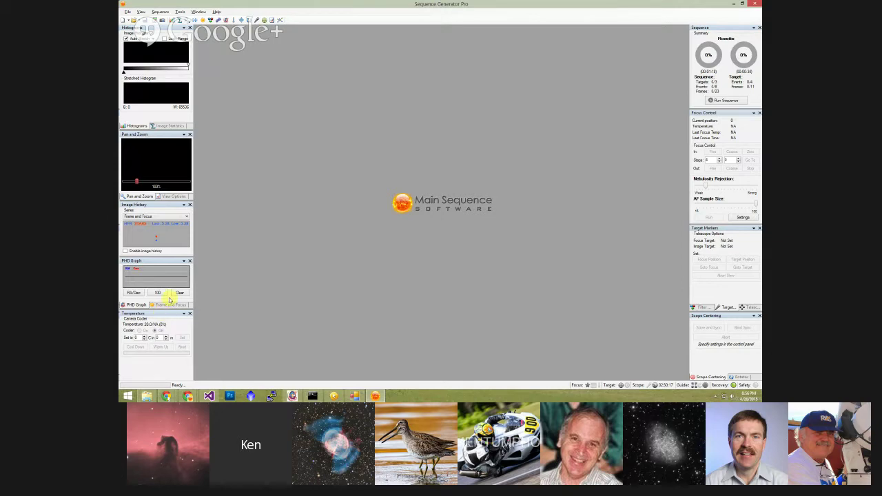
Step: Open the equipment Control Panel, move it higher on the screen, and show its filter wheel settings
left_click(280, 20)
left_click_drag(416, 143, 417, 86)
left_click(390, 98)
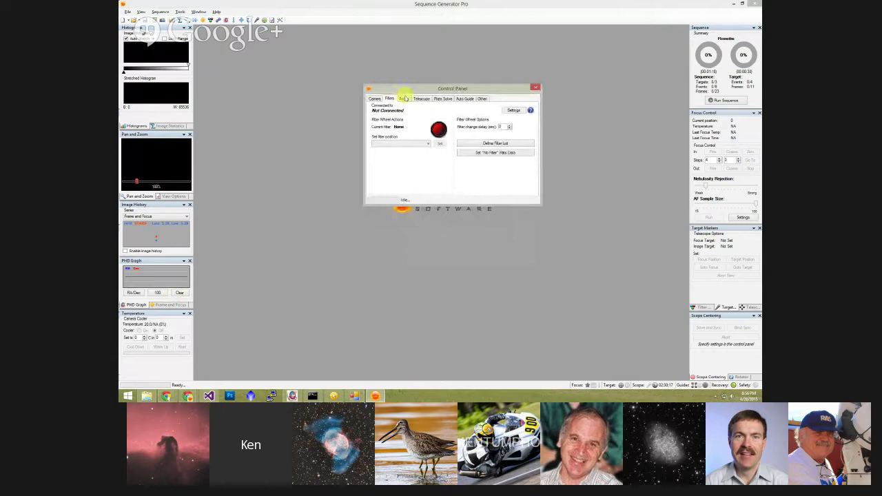
Step: Review the telescope and focuser settings in the Control Panel and close it
left_click(406, 98)
left_click(420, 98)
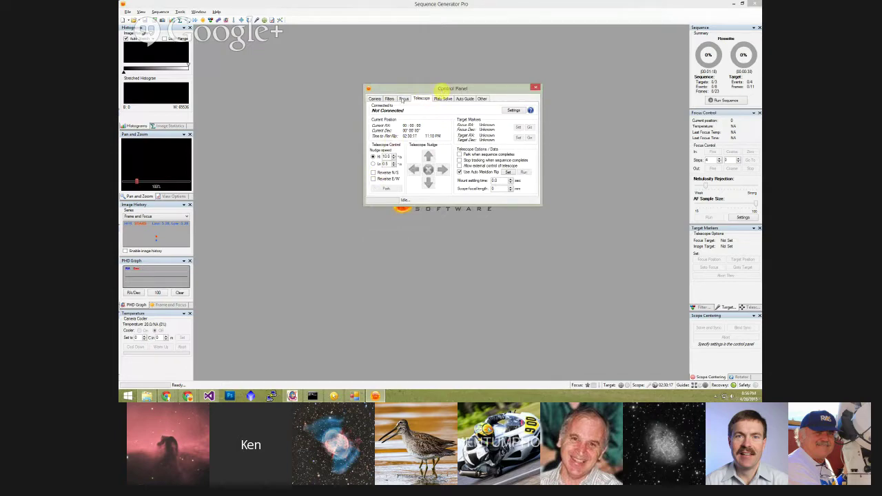
left_click(403, 99)
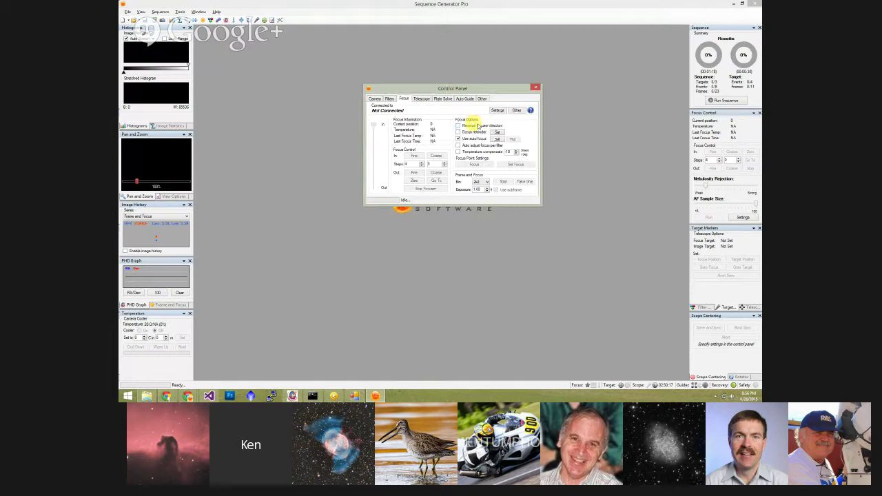
mouse_move(475, 127)
left_click(537, 87)
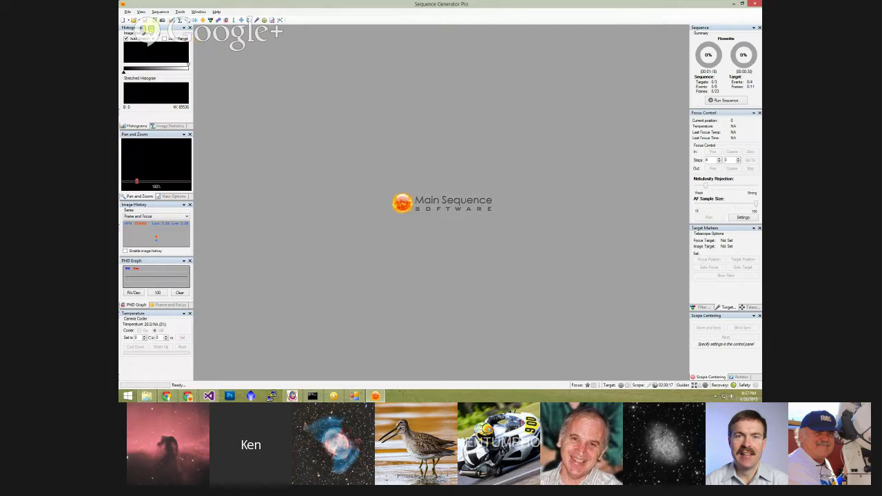
Step: Undock the Histograms and Image Statistics group and split Image Statistics off into its own floating window
double_click(150, 29)
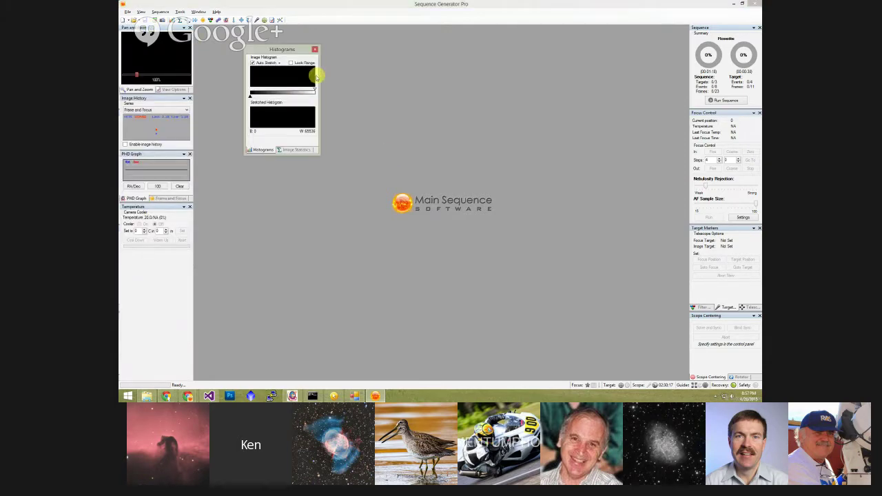
left_click(298, 150)
left_click(263, 150)
left_click_drag(302, 154, 441, 154)
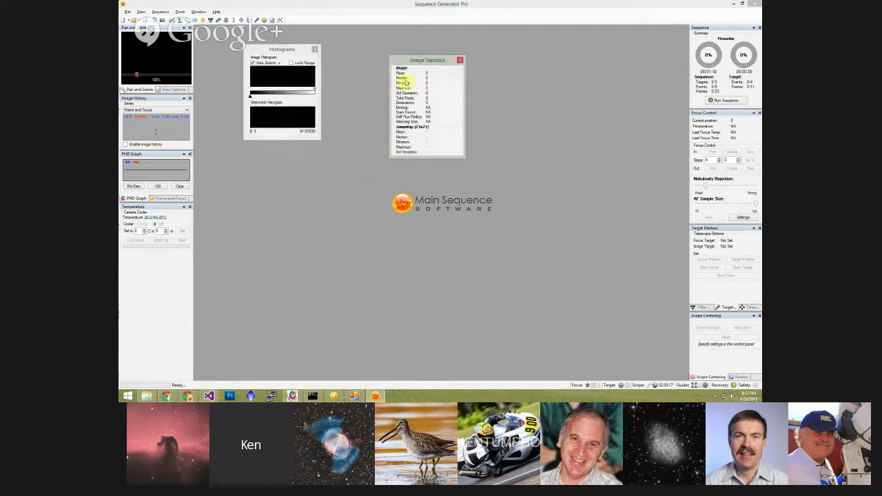
Step: Dock Image Statistics above Pan and Zoom, group Histograms with it, and leave Image Statistics in front
left_click_drag(436, 58, 157, 49)
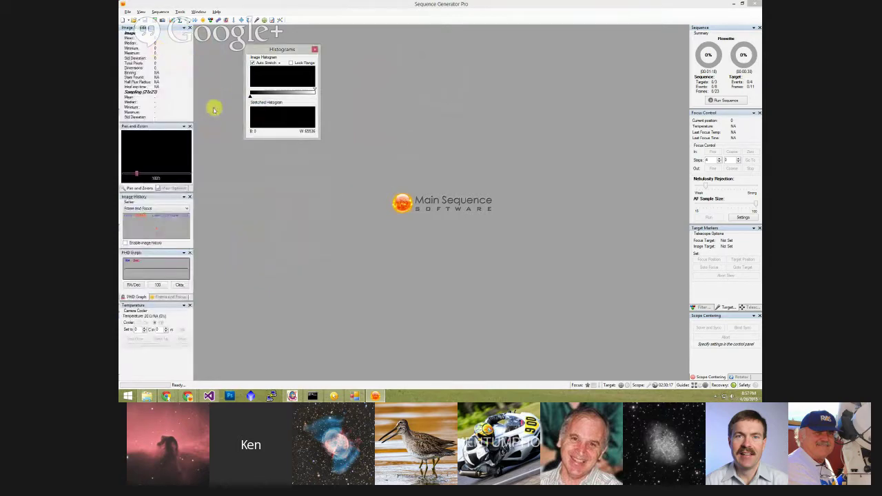
left_click_drag(291, 49, 157, 78)
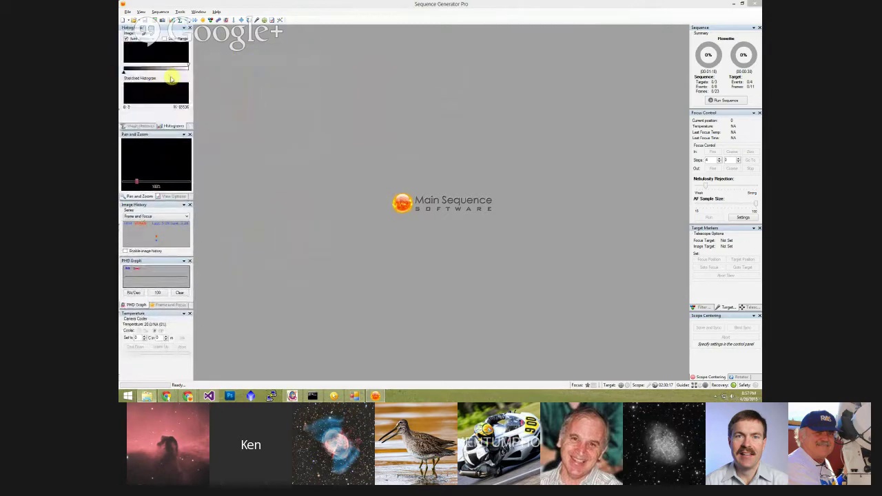
left_click(141, 125)
left_click(173, 125)
left_click(142, 125)
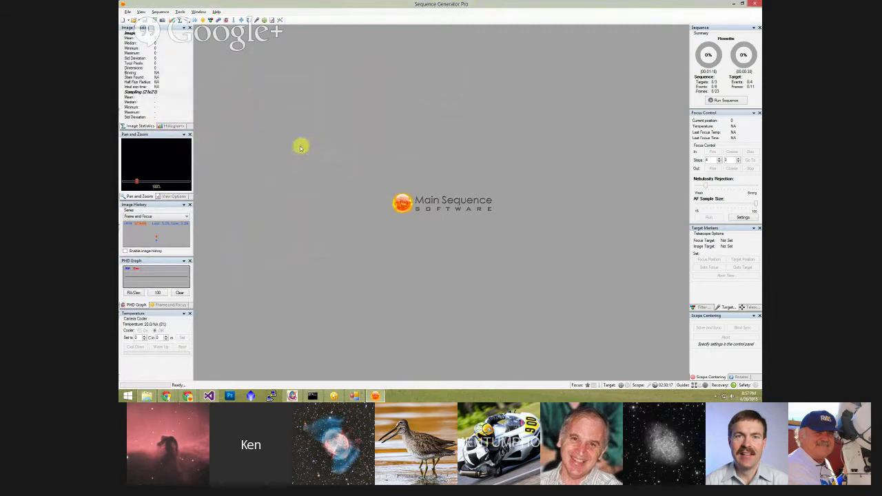
Step: Dock Pan and Zoom above Image Statistics and return it to its place below
mouse_move(154, 150)
left_click_drag(158, 134, 155, 67)
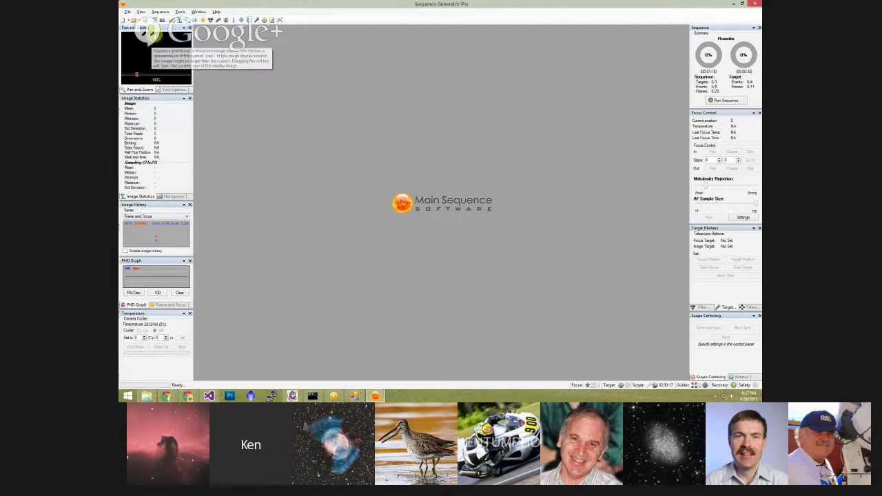
left_click_drag(155, 29, 158, 156)
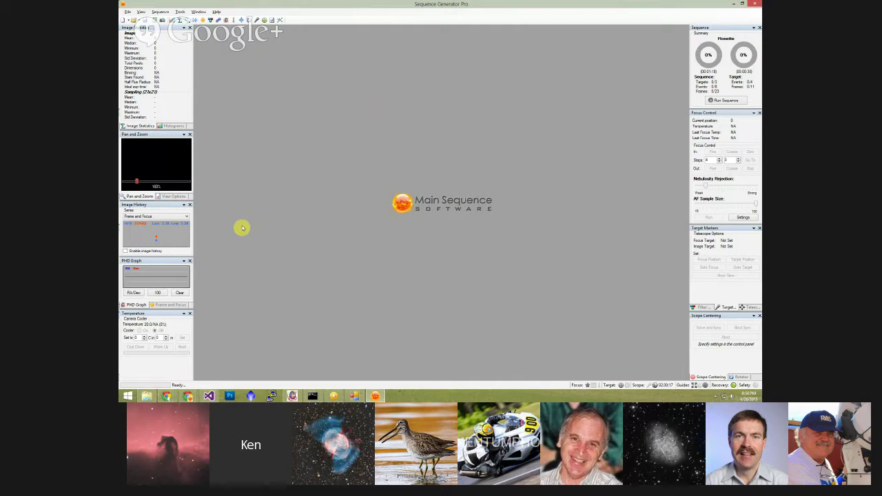
Step: Reopen the AstroChannelDemo.sgf sequence window and connect all of its equipment
double_click(318, 198)
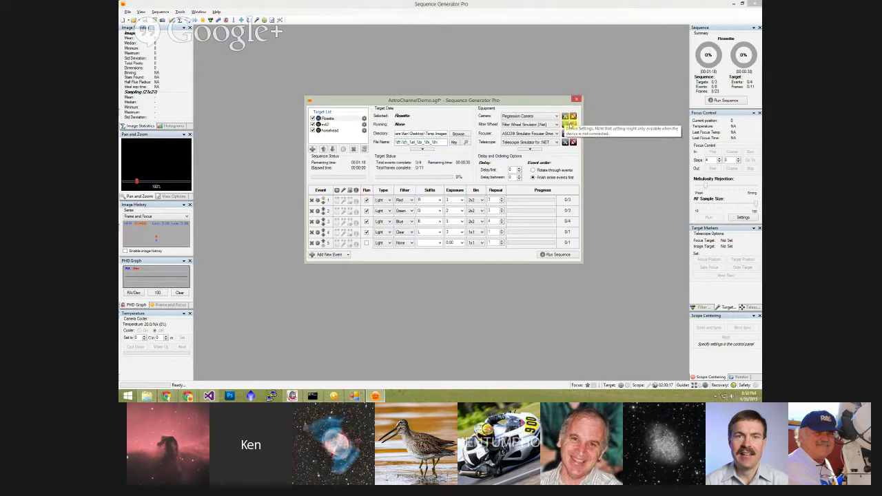
left_click(572, 124)
key("Return")
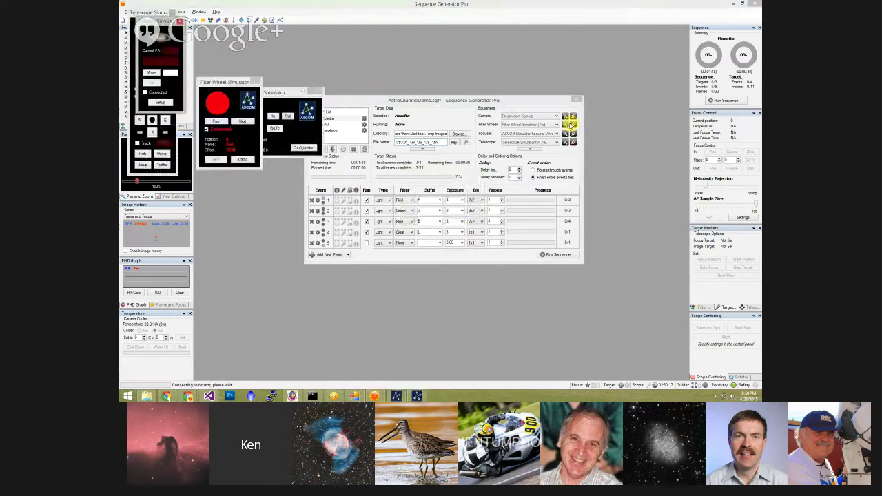
left_click(516, 102)
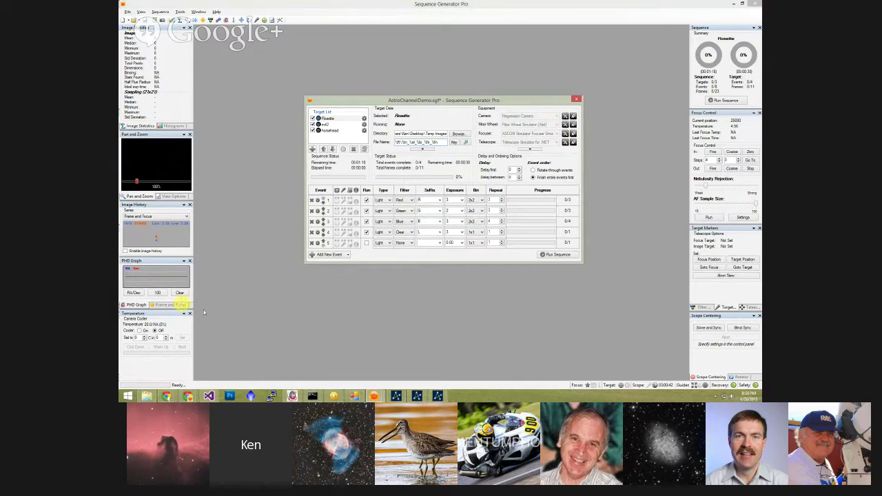
Step: Take a single frame and focus image with 2x2 binning and a 1 second exposure
left_click(176, 305)
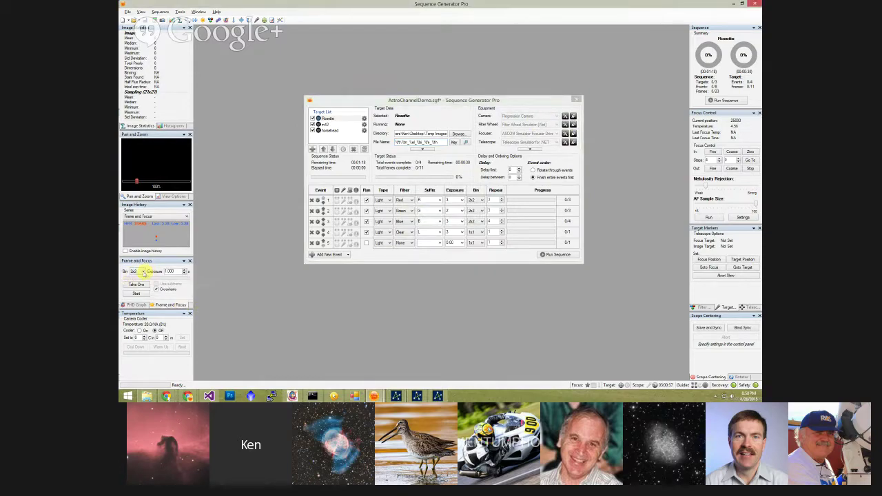
left_click(171, 270)
left_click(137, 285)
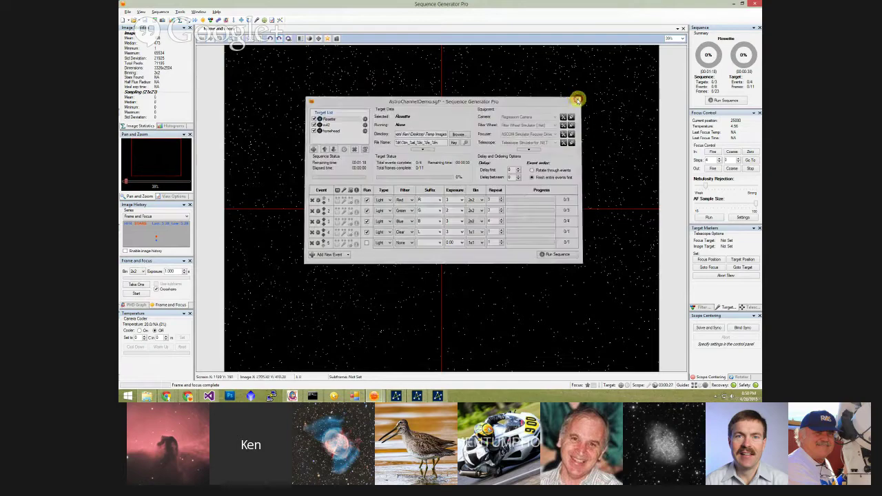
Step: Close the sequence window and set the frame and focus image to no auto stretch
left_click(578, 100)
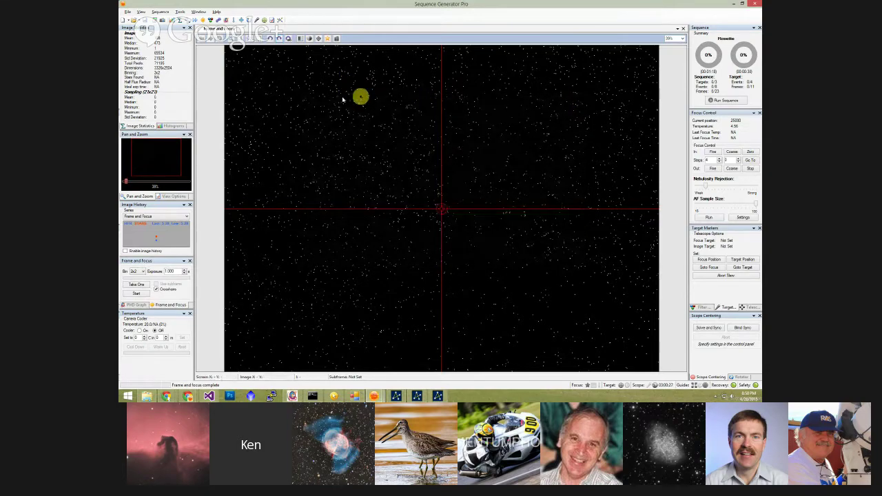
right_click(356, 78)
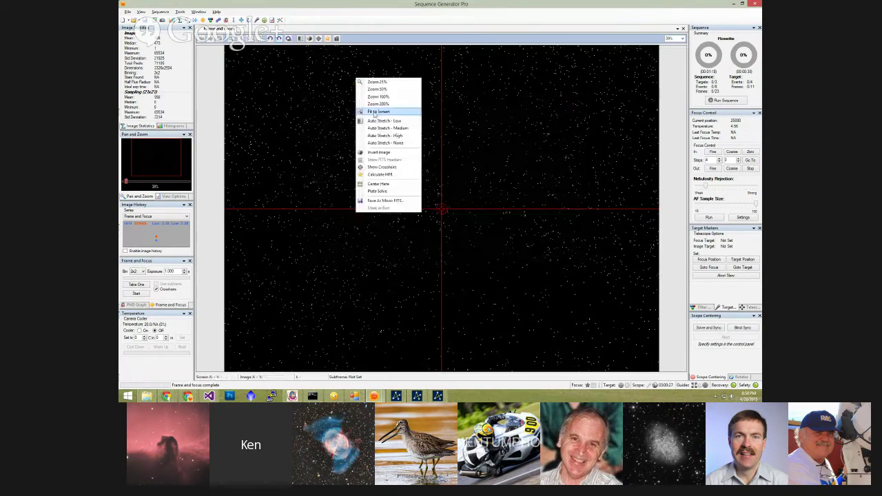
left_click(397, 144)
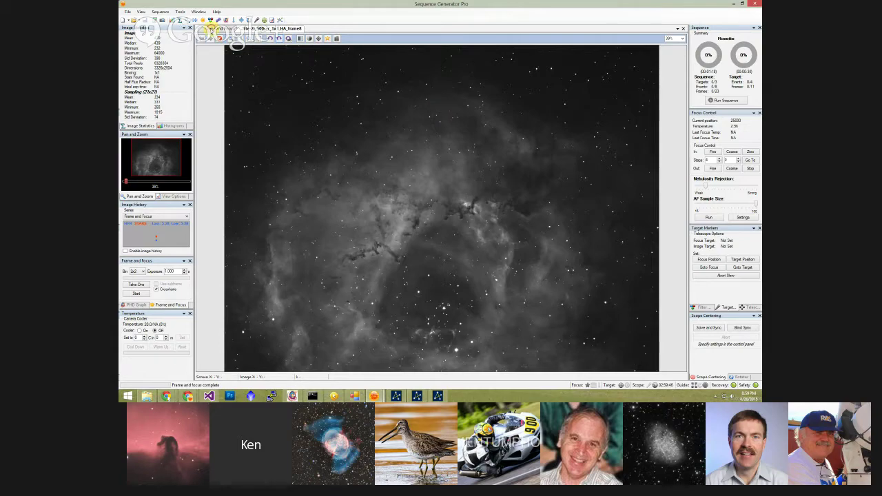
Step: Compare the Frame and Focus image with the Rosette HA frame and dock the two side by side
left_click(217, 29)
left_click(218, 30)
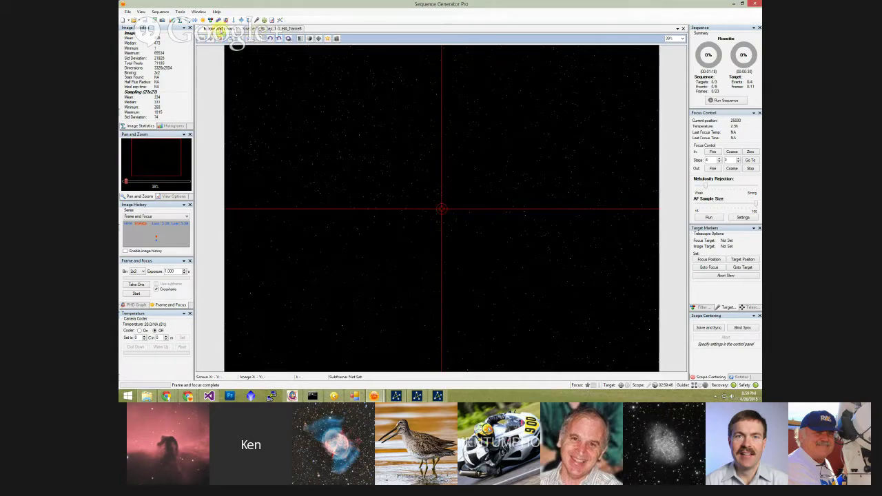
left_click(259, 30)
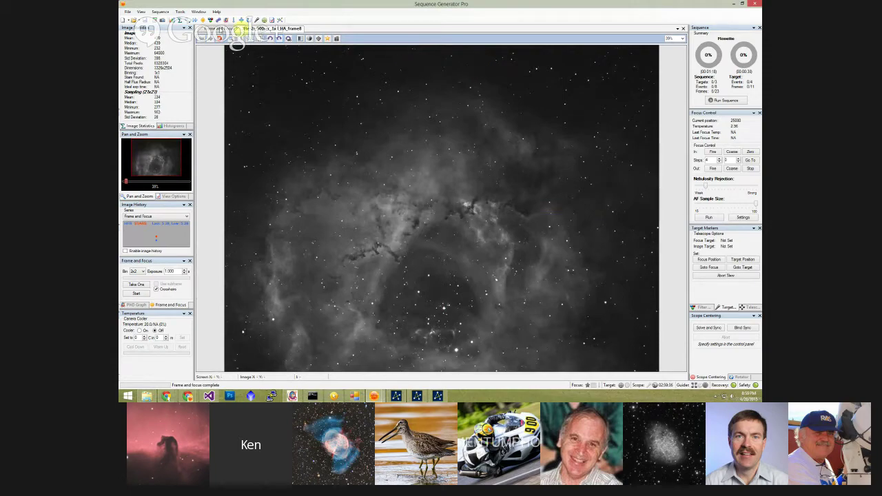
mouse_move(218, 29)
left_mouse_down()
mouse_move(420, 226)
mouse_move(433, 202)
left_mouse_up()
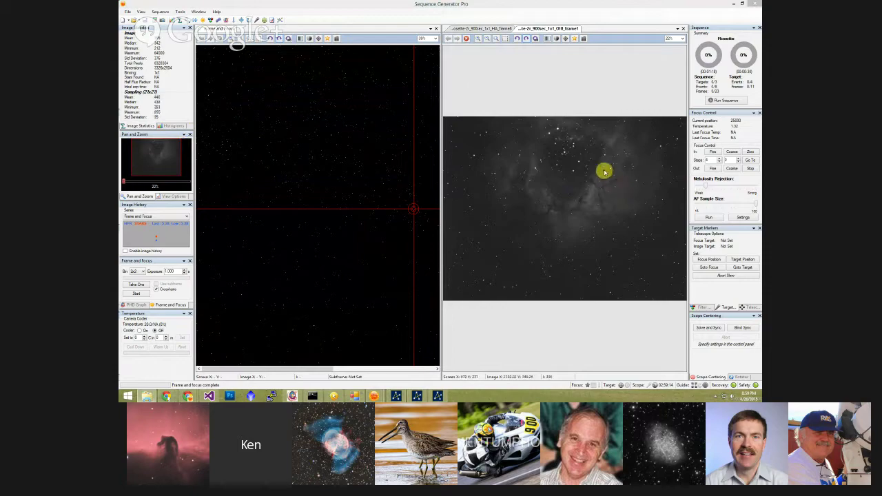
Step: Zoom the Rosette OIII frame to 100% and pan across it
left_click(569, 155)
right_click(569, 153)
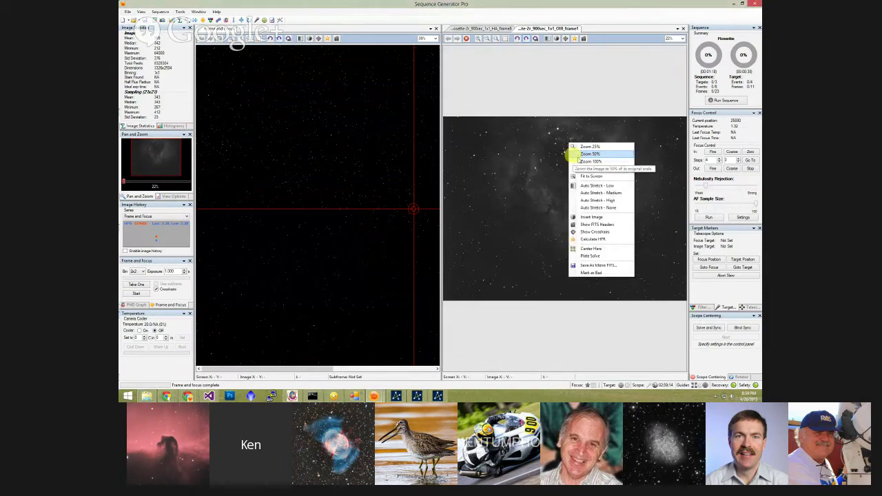
left_click(594, 157)
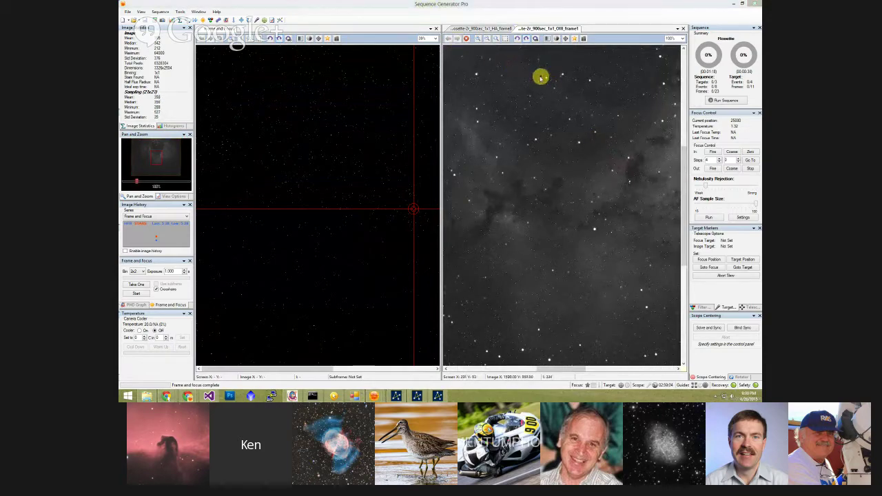
left_click_drag(540, 78, 606, 184)
Step: Bring the Rosette HA frame to the front, zoom it to 100%, and pan across the nebula
left_click(488, 29)
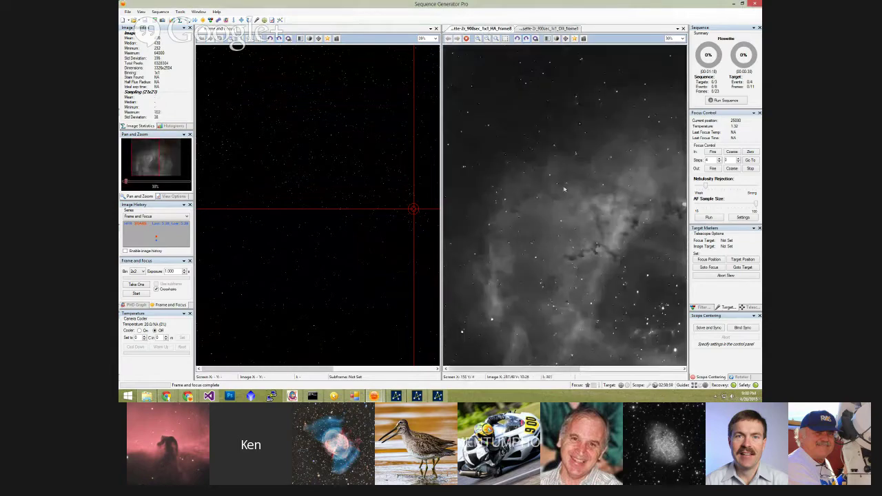
left_click_drag(520, 96, 618, 310)
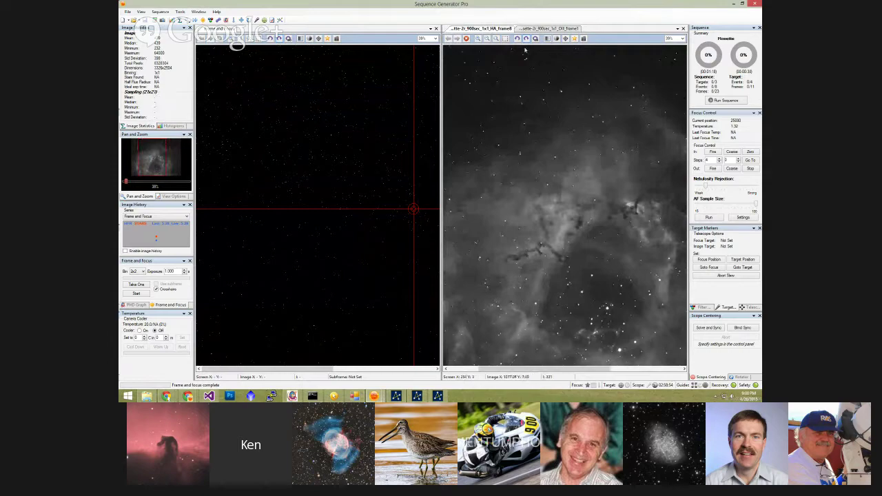
right_click(580, 76)
left_click(601, 93)
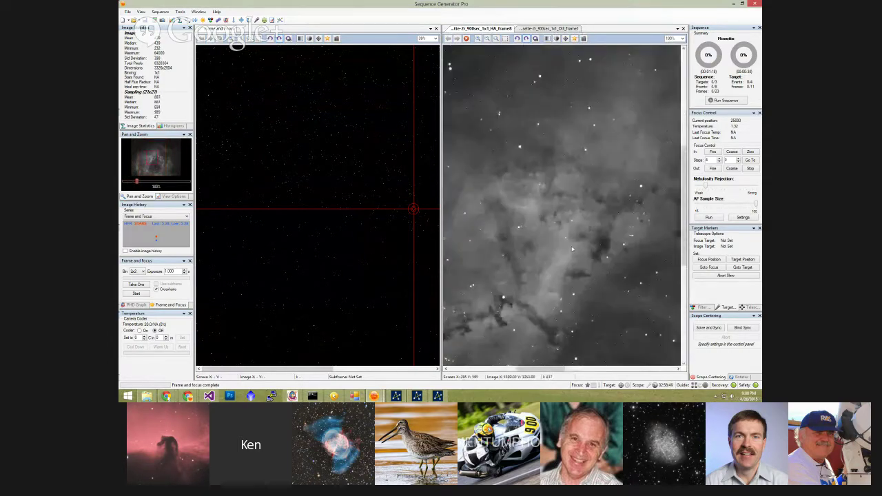
left_click_drag(686, 167, 700, 179)
left_click_drag(586, 176, 657, 173)
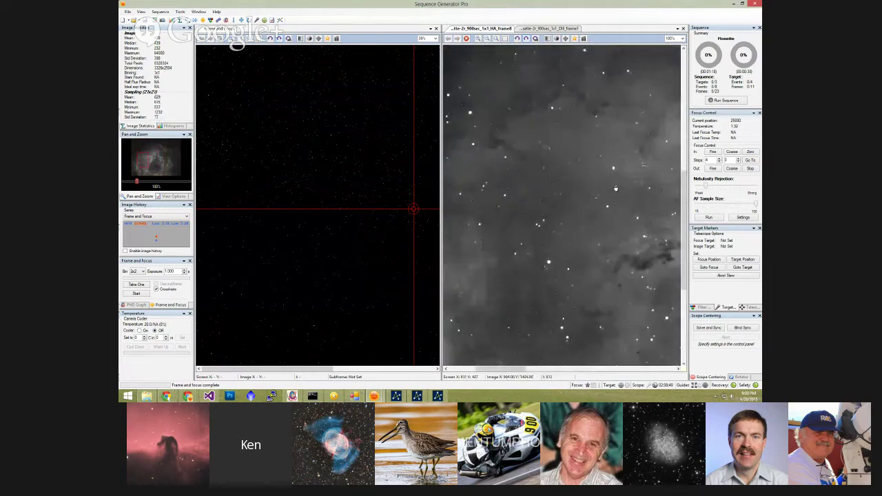
Step: Dock the OIII frame below the HA frame and pan each of the three images independently
left_click_drag(552, 29, 564, 212)
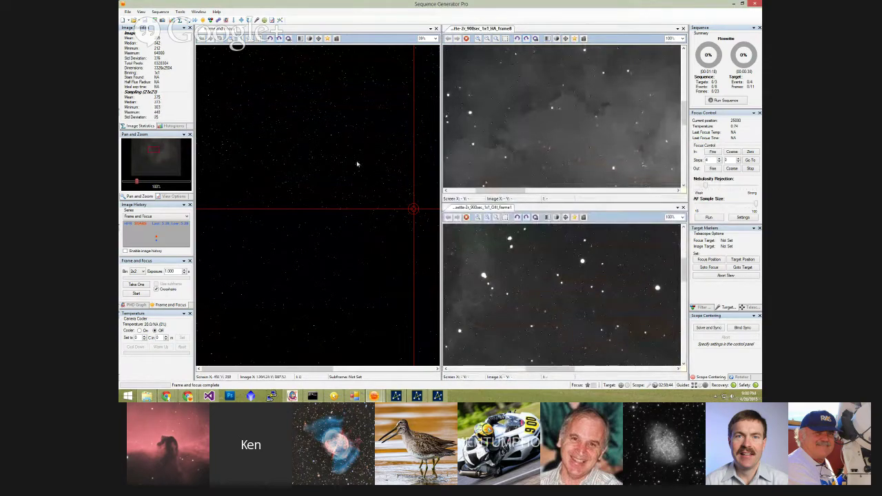
left_click_drag(303, 129, 250, 125)
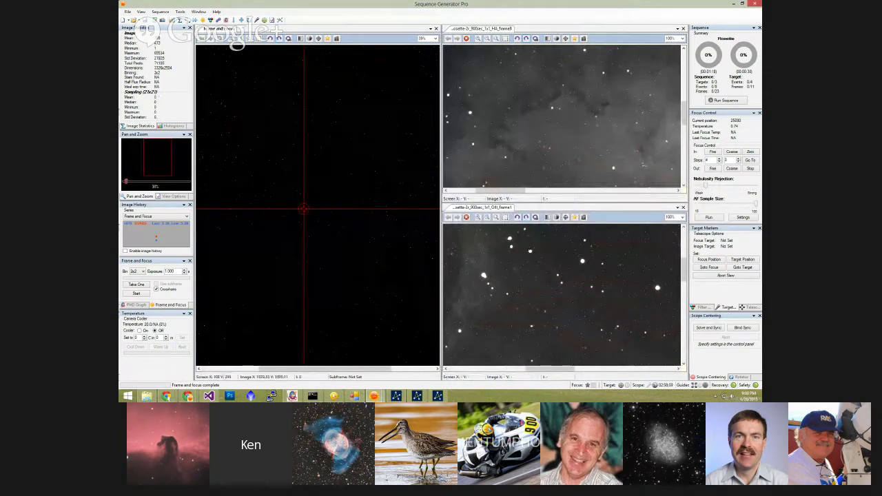
left_click_drag(529, 250, 483, 198)
left_click_drag(596, 265, 603, 320)
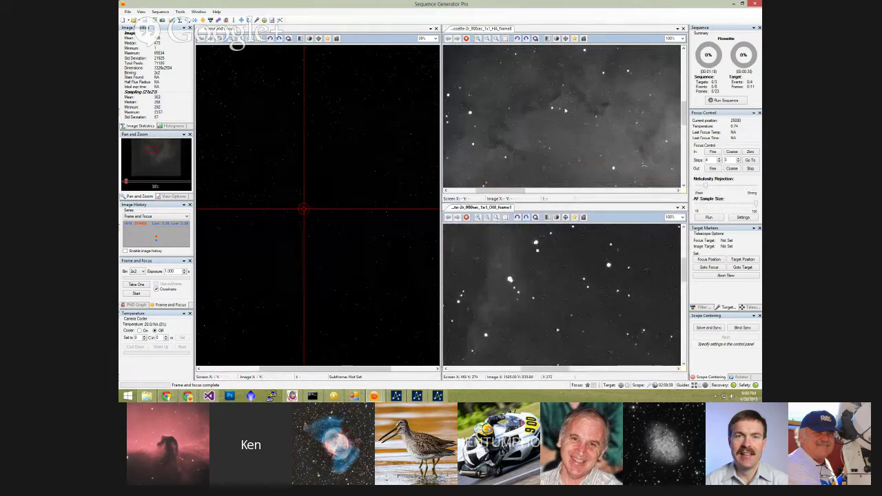
left_click_drag(559, 113, 543, 92)
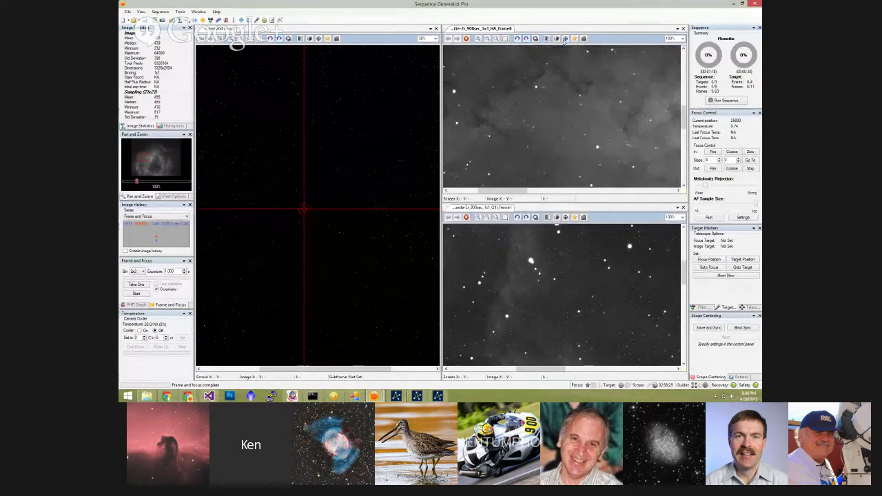
Step: Fit the HA frame to its window and calculate the HFR of its stars
right_click(547, 95)
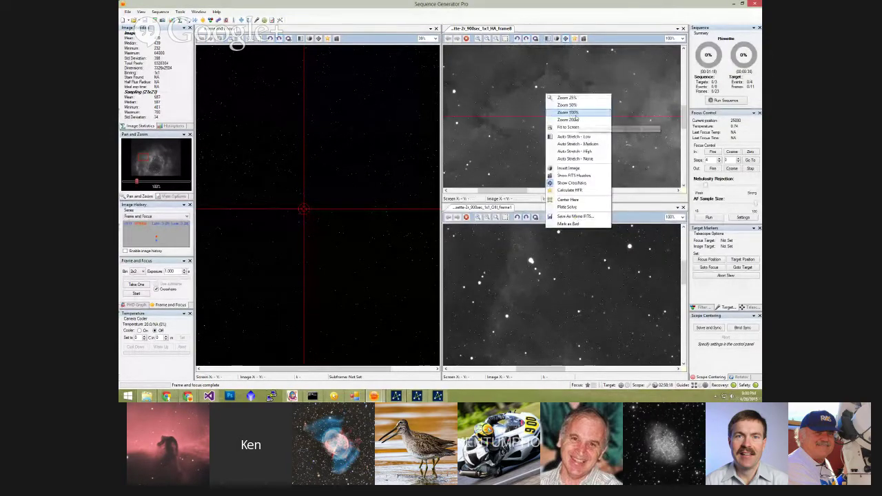
left_click(560, 76)
right_click(559, 56)
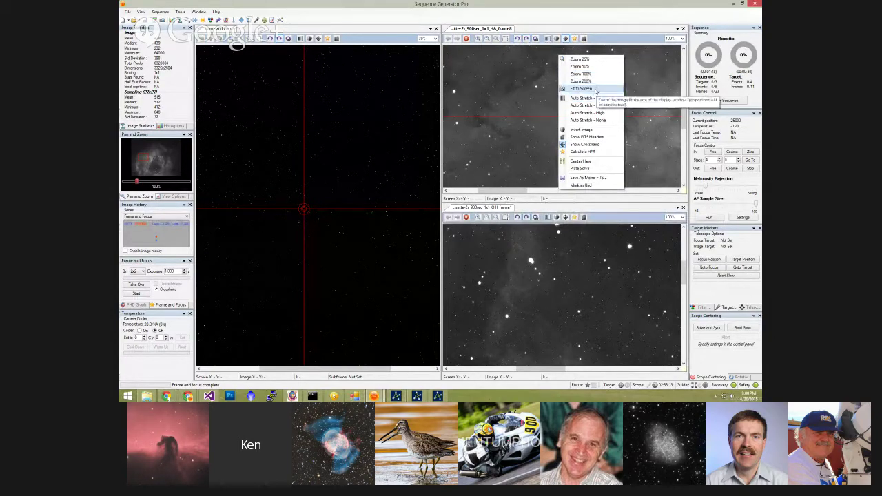
left_click(581, 89)
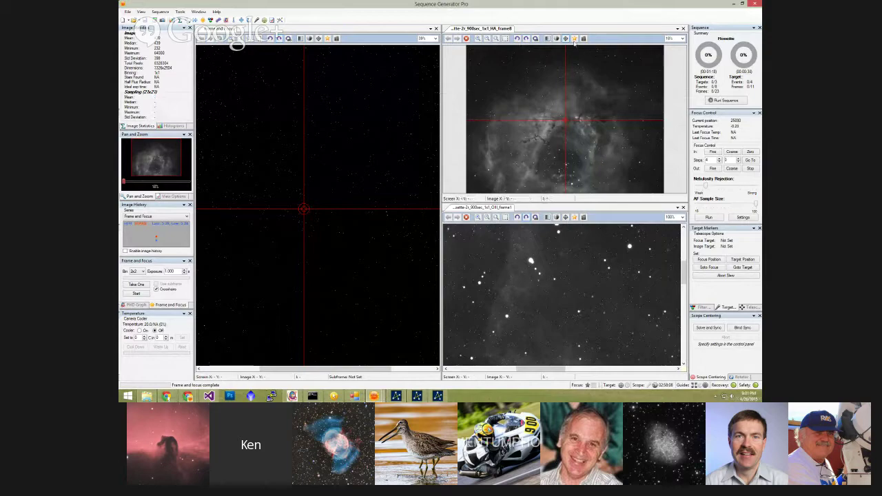
left_click(574, 39)
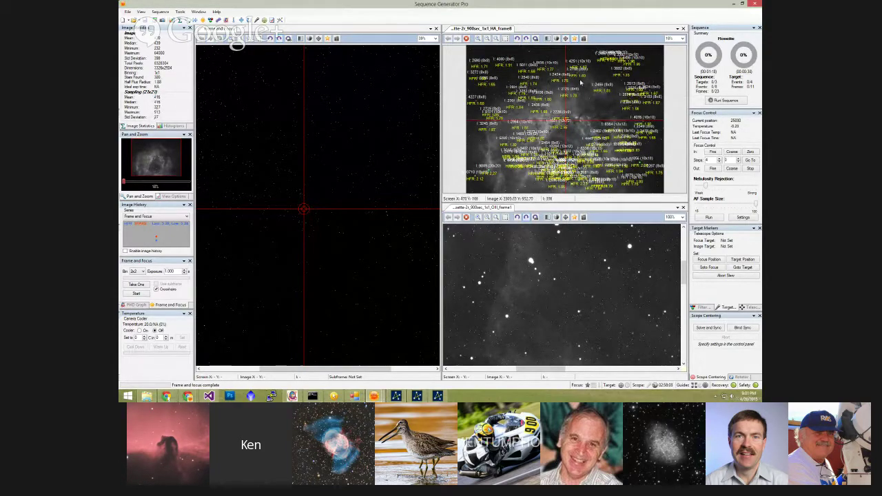
Step: Clear the HFR star overlay from the HA frame and review the frame's FITS headers
left_click(575, 39)
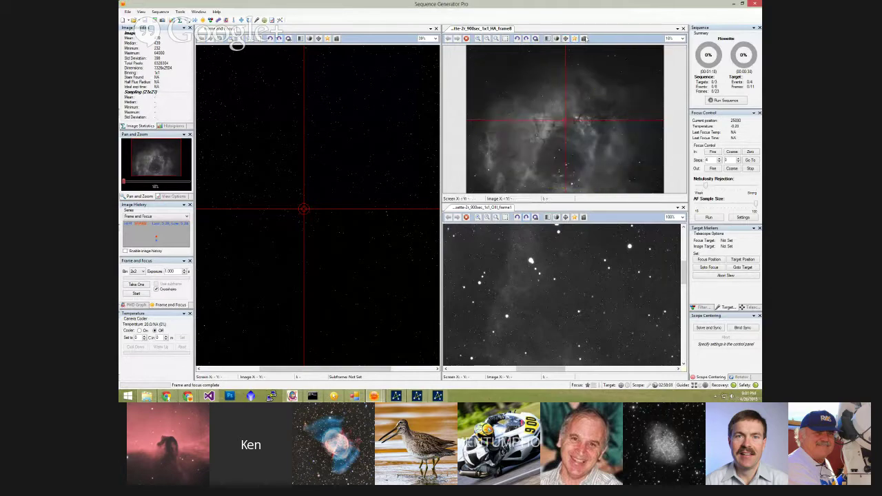
left_click(585, 39)
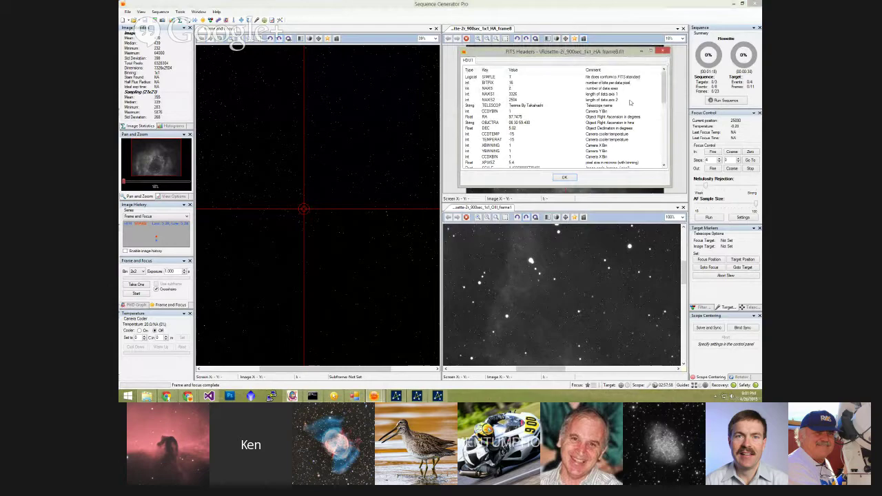
mouse_move(665, 85)
left_mouse_down()
mouse_move(684, 148)
mouse_move(678, 86)
left_mouse_up()
left_click(564, 177)
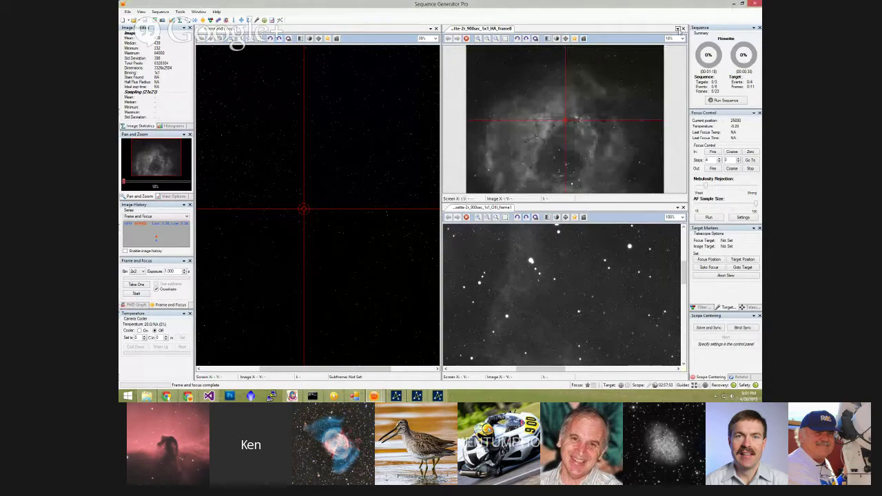
Step: Dock the Rosette HA and OIII frames back as tabs in the same window area as the Frame and Focus image
left_click_drag(494, 31, 317, 202)
left_click_drag(492, 28, 320, 203)
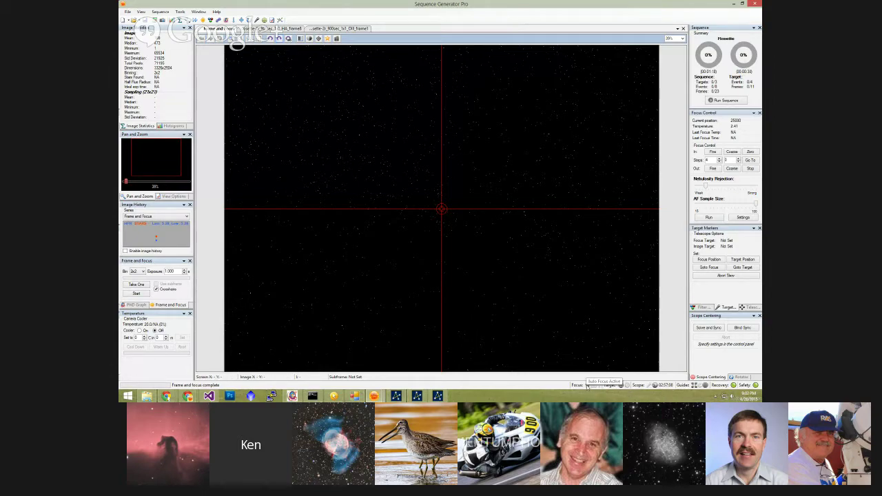
Step: Review the Auto Focus Options from the focus status indicator and close them without changes
left_click(588, 385)
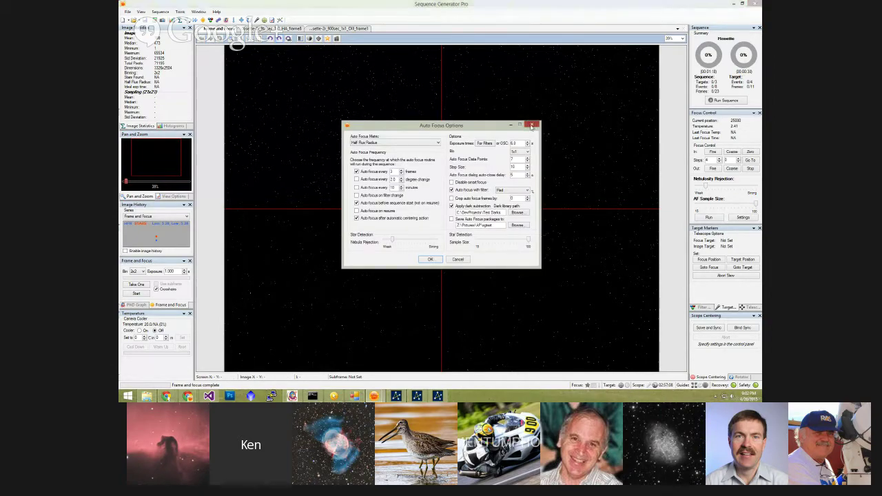
left_click(537, 124)
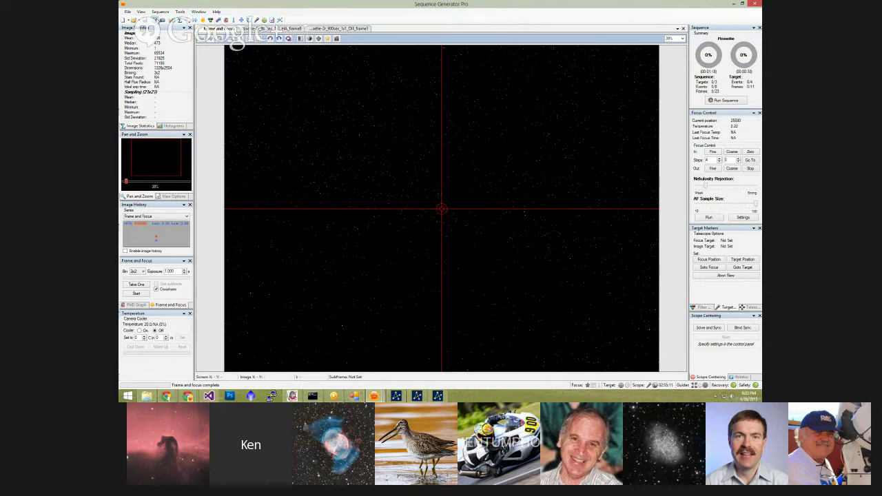
left_click(272, 20)
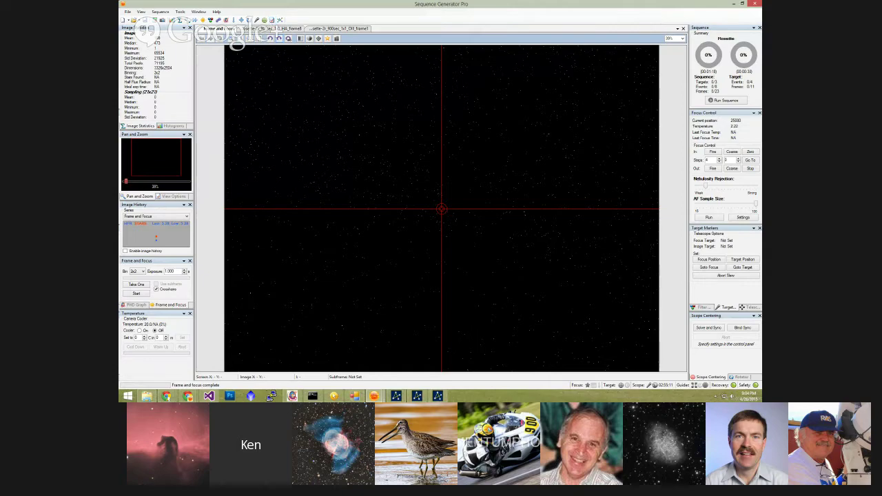
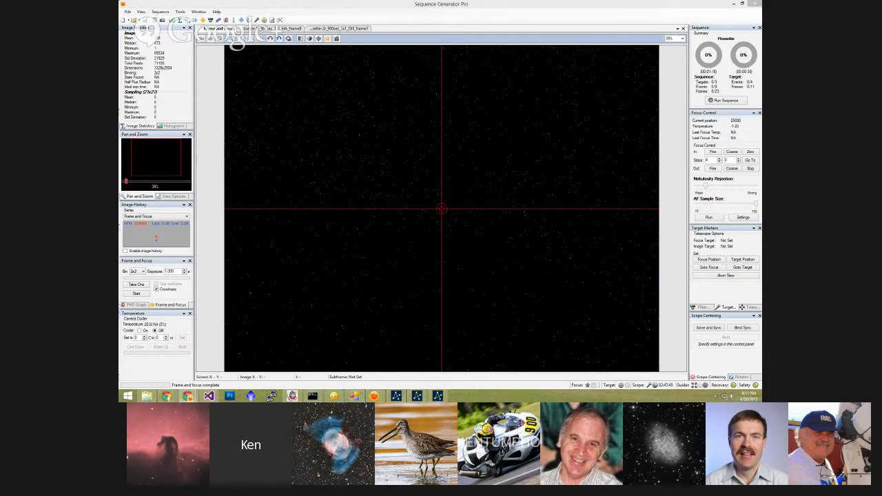
Step: Show the sequencer and open the Target Settings of the Rosette target, moving the dialog clear of the event list
left_click(162, 20)
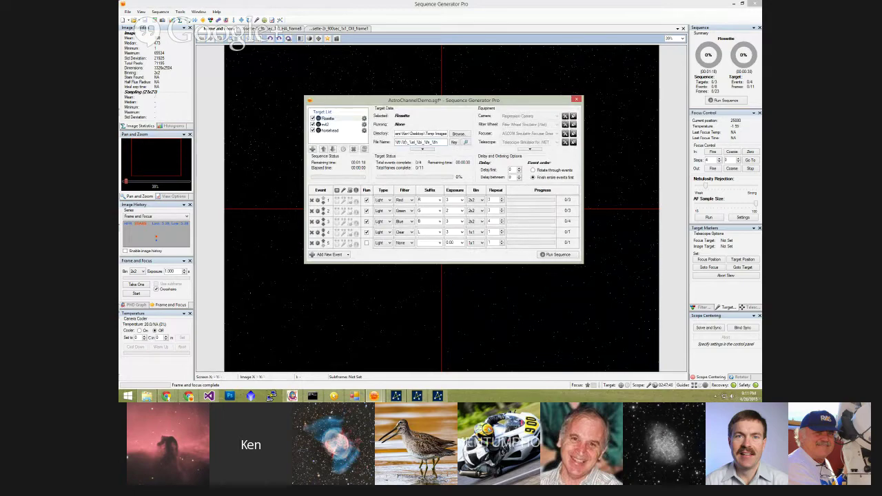
key("alt+Tab")
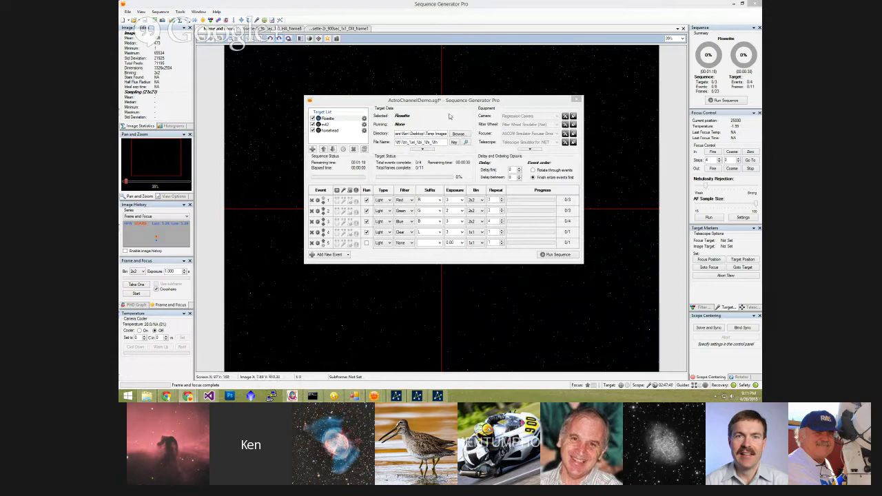
mouse_move(417, 103)
left_mouse_down()
mouse_move(422, 89)
mouse_move(451, 92)
mouse_move(432, 111)
left_mouse_up()
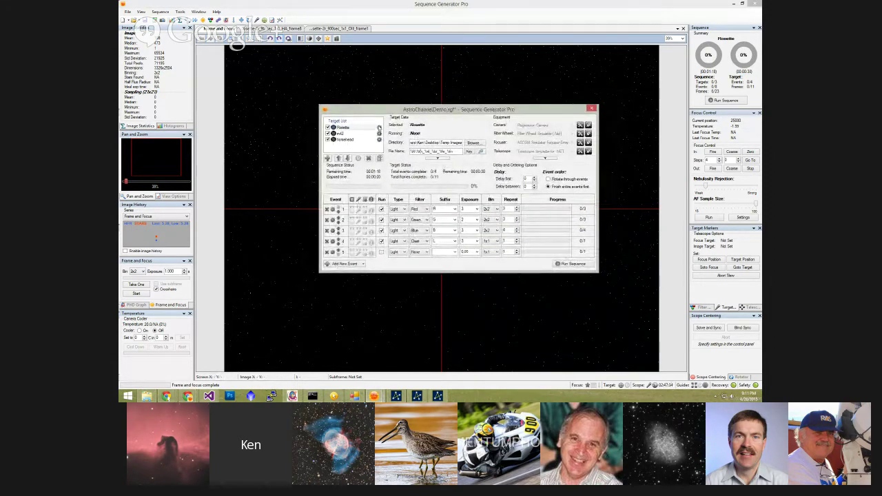
left_click(379, 127)
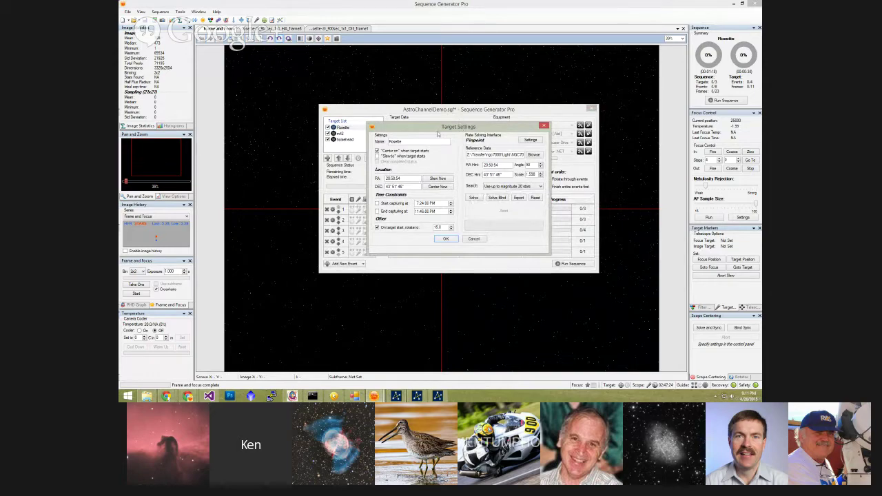
left_click_drag(438, 133, 455, 93)
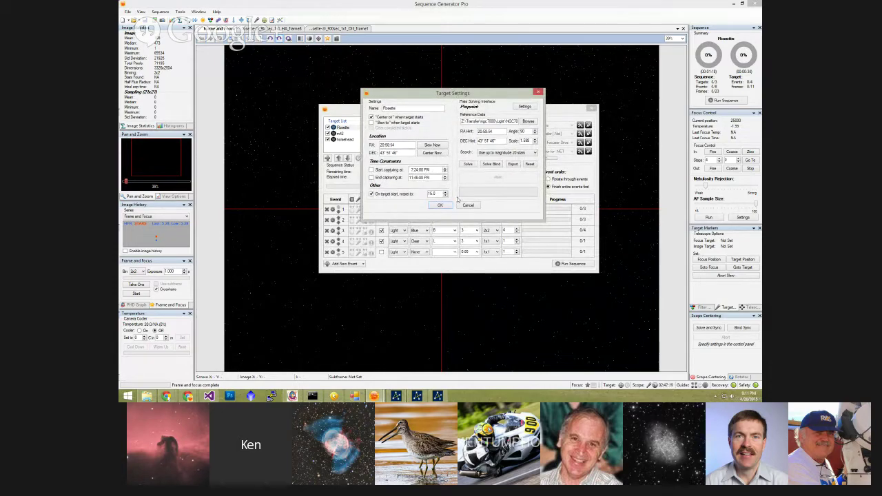
Step: Outline the target's name, location, time constraint and rotation settings with a temporary red pen annotation, and clear it
key("ctrl+2")
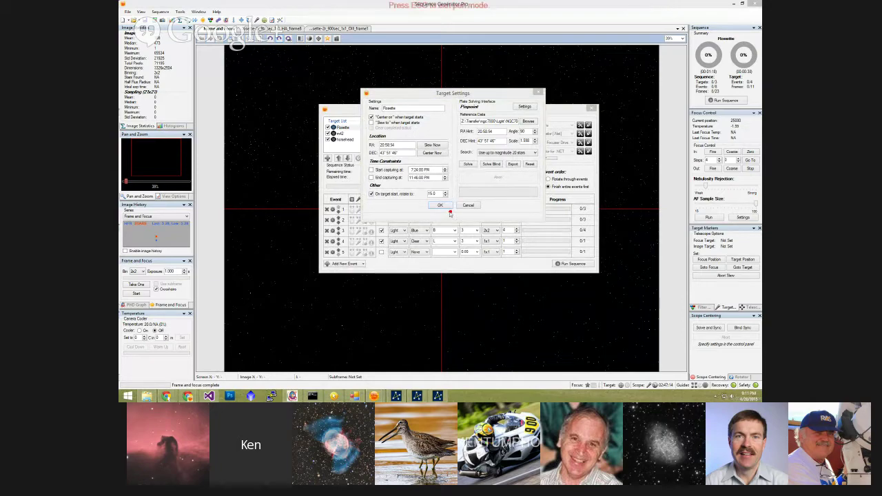
mouse_move(452, 102)
left_mouse_down()
mouse_move(363, 104)
mouse_move(362, 137)
mouse_move(372, 205)
mouse_move(455, 201)
left_mouse_up()
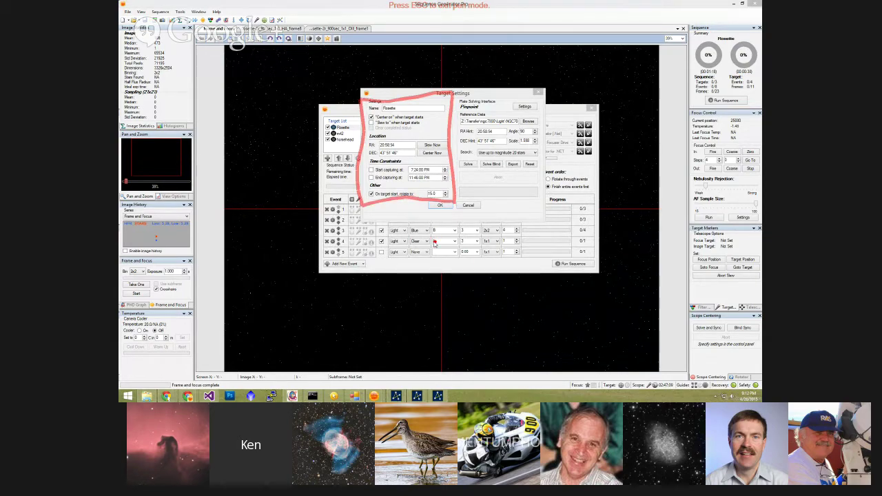
key("Escape")
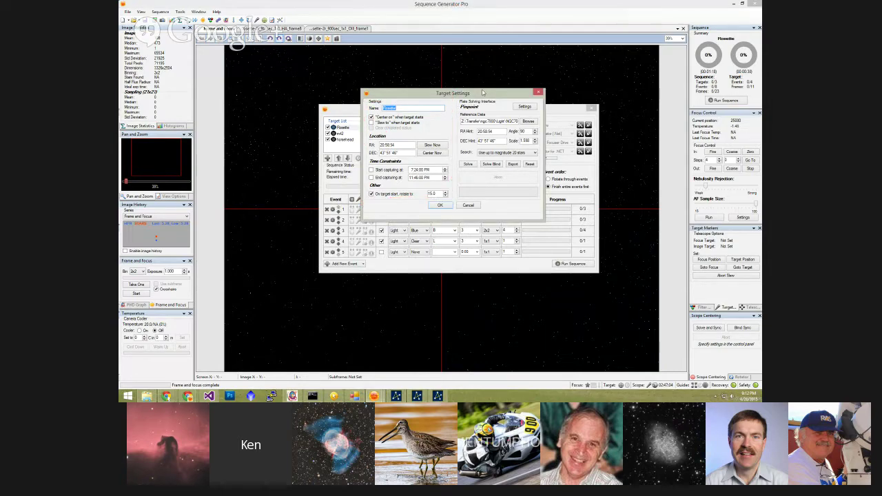
Step: Examine the Rosette target's name, its "Center on" when target starts option, and its RA and DEC location
left_click(389, 108)
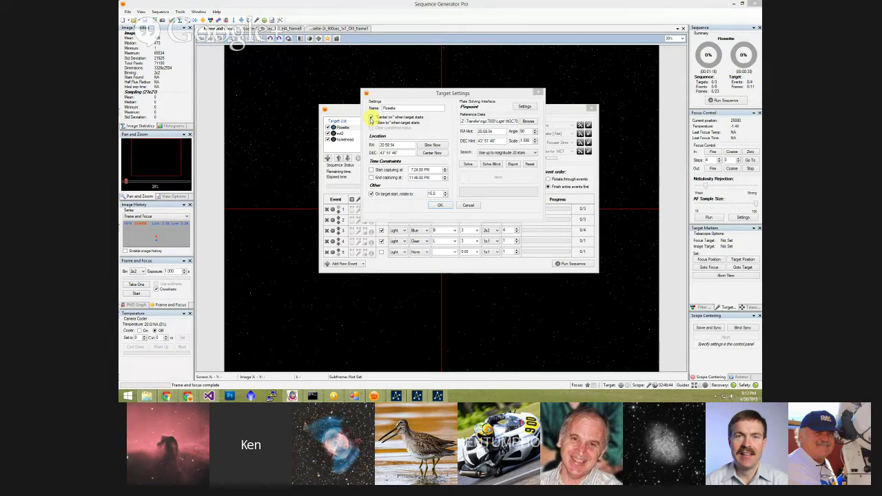
left_click(372, 119)
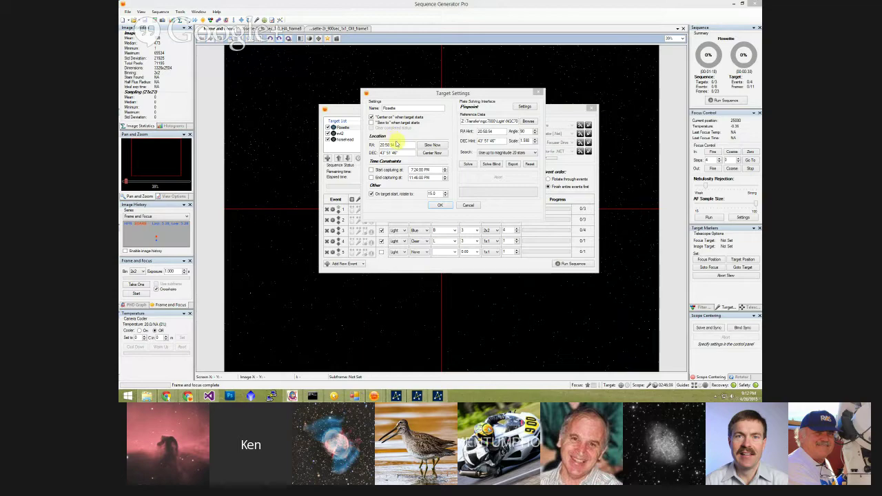
left_click_drag(400, 143, 371, 148)
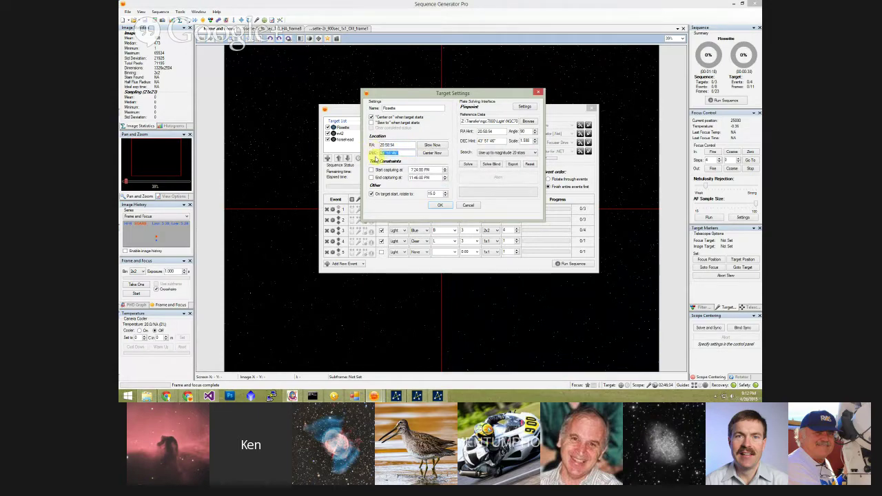
left_click(388, 152)
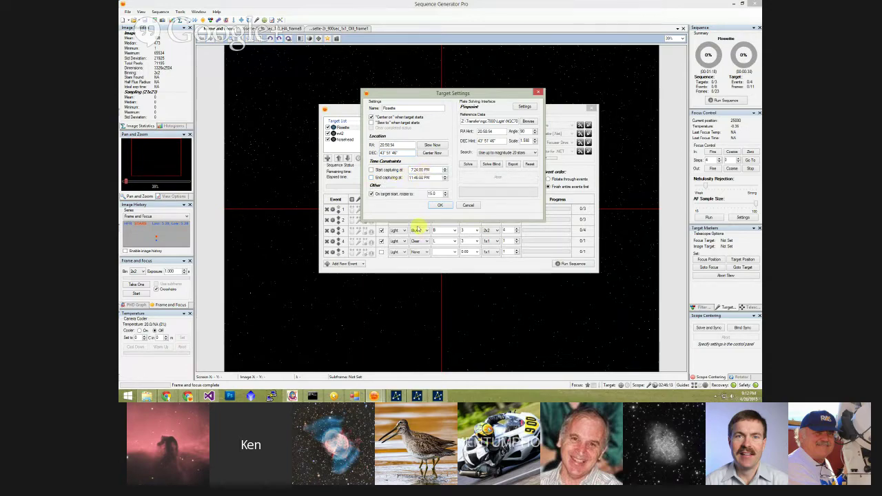
left_click(380, 207)
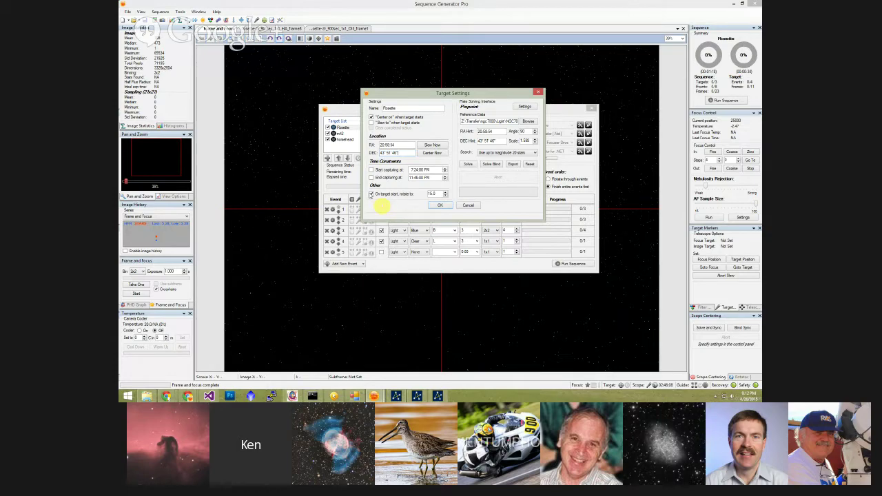
Step: Examine the rotate-on-target-start option and its angle, cancel the target settings, and close the sequencer
left_click(371, 195)
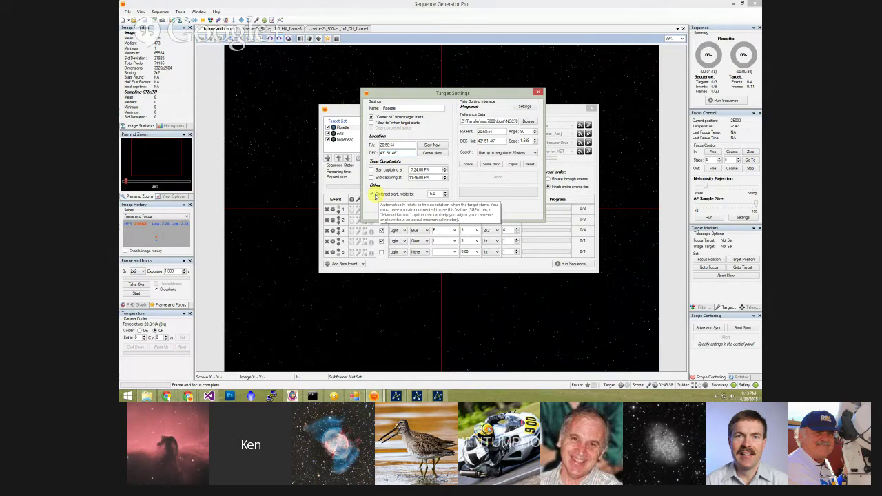
left_click(371, 195)
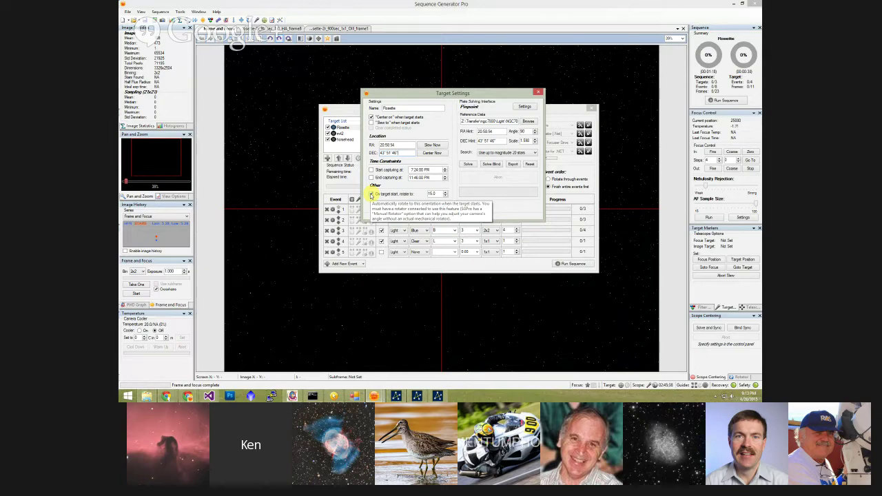
left_click(372, 194)
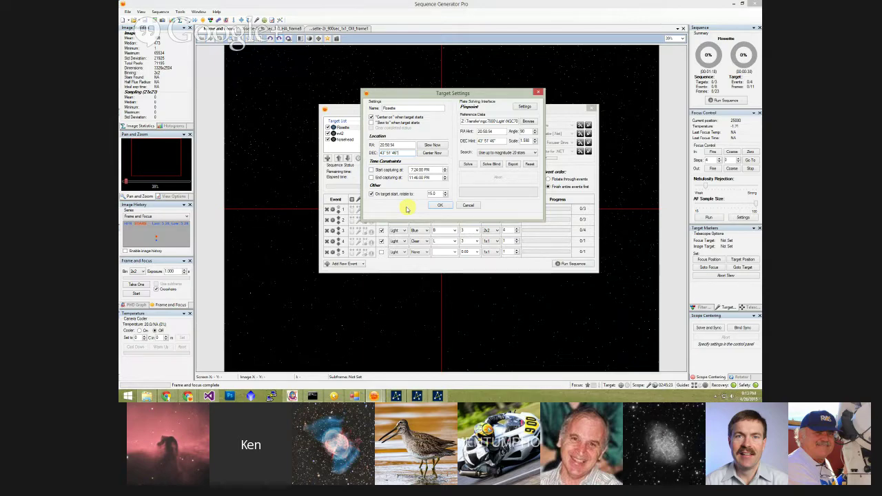
left_click(371, 195)
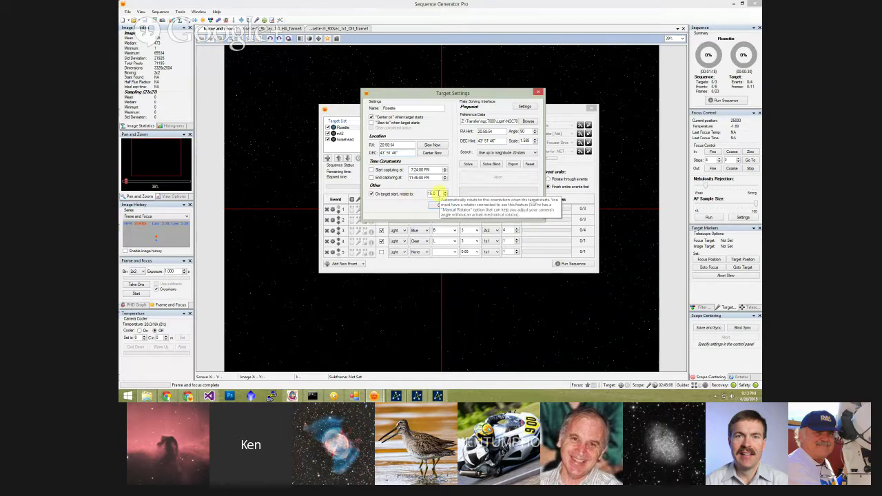
left_click_drag(438, 193, 425, 196)
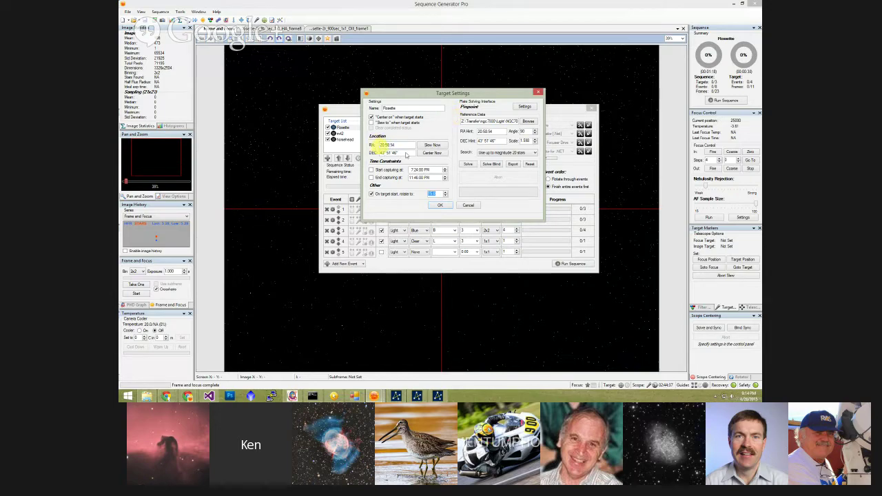
left_click(468, 206)
left_click(591, 108)
Step: Bring the Rosette HA frame to the front, hide its crosshairs, and fit the image to the screen
left_click(264, 28)
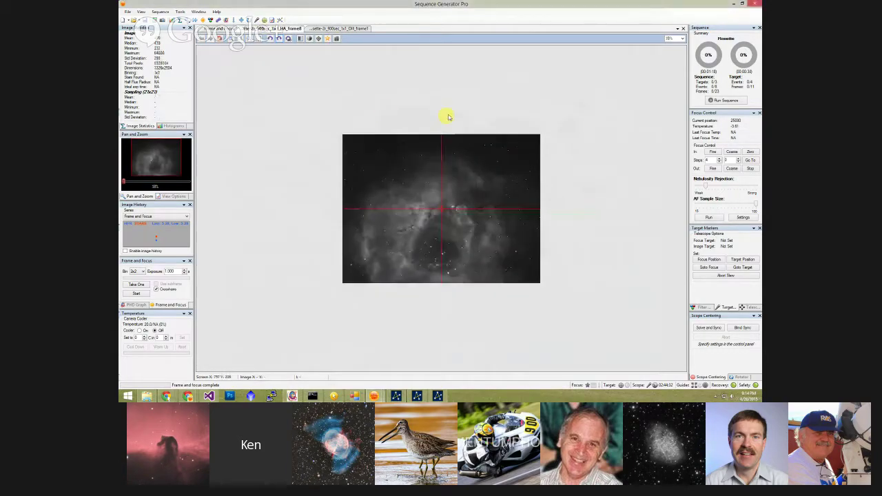
left_click(682, 38)
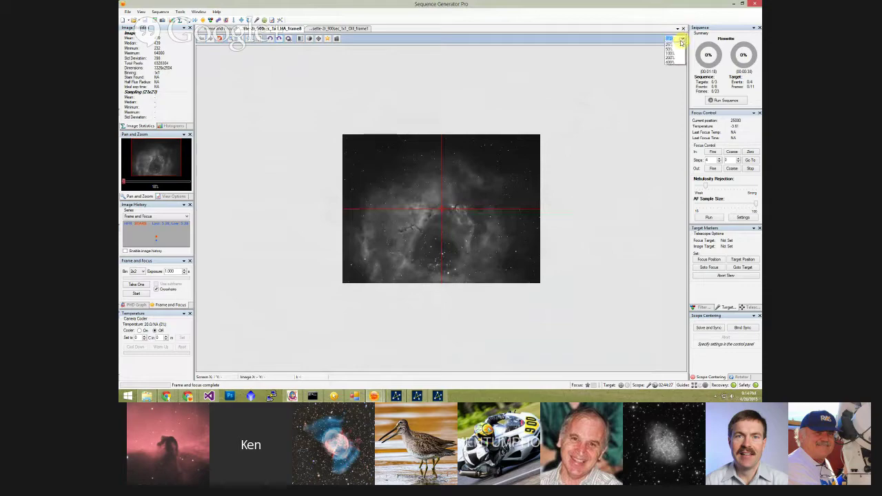
left_click(675, 55)
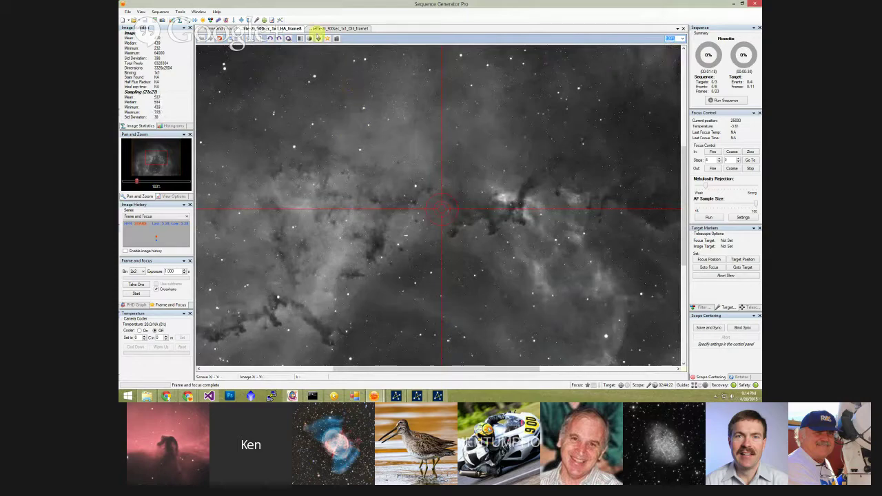
left_click(319, 38)
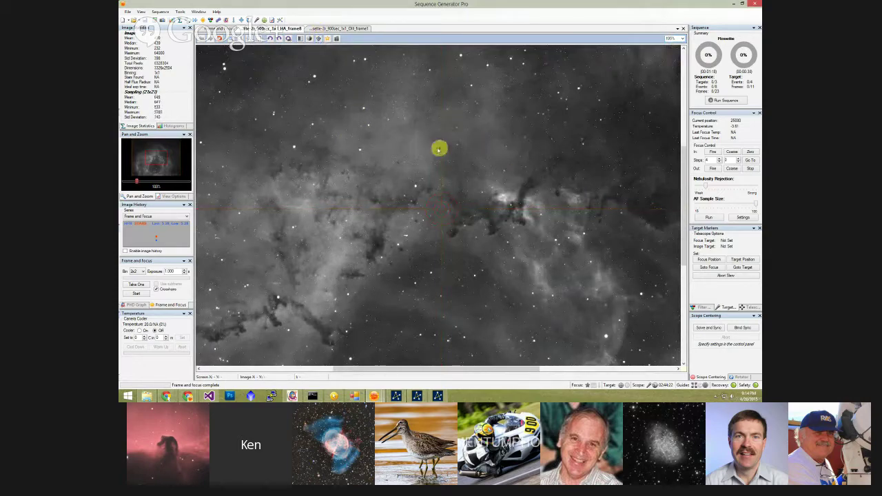
right_click(455, 115)
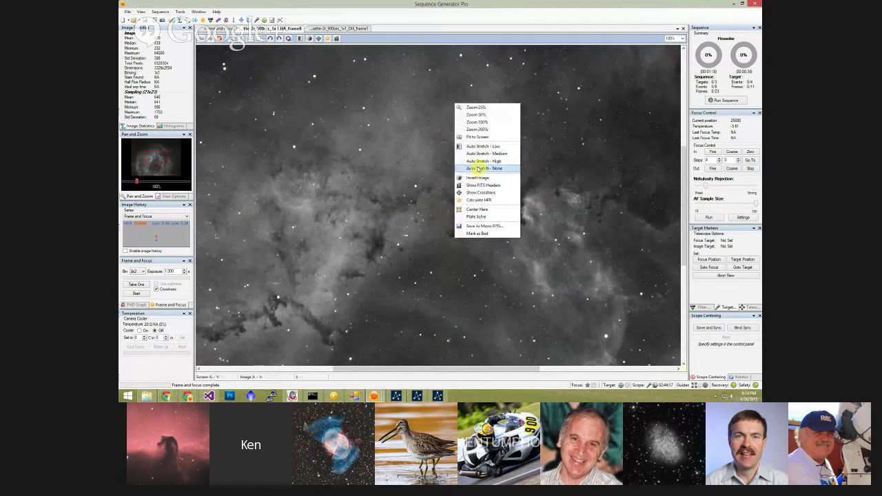
left_click(482, 134)
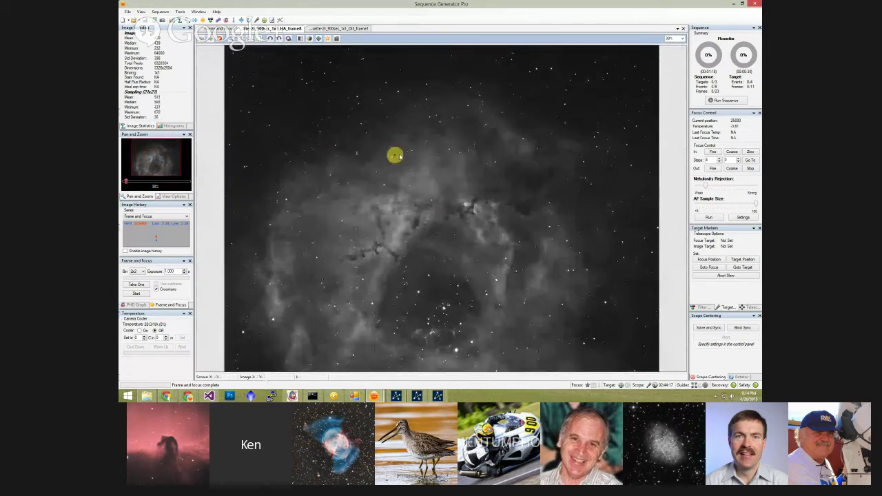
Step: Open Plate Solve for the HA frame, examine its RA, DEC, angle and scale hints, and cancel without solving
right_click(378, 86)
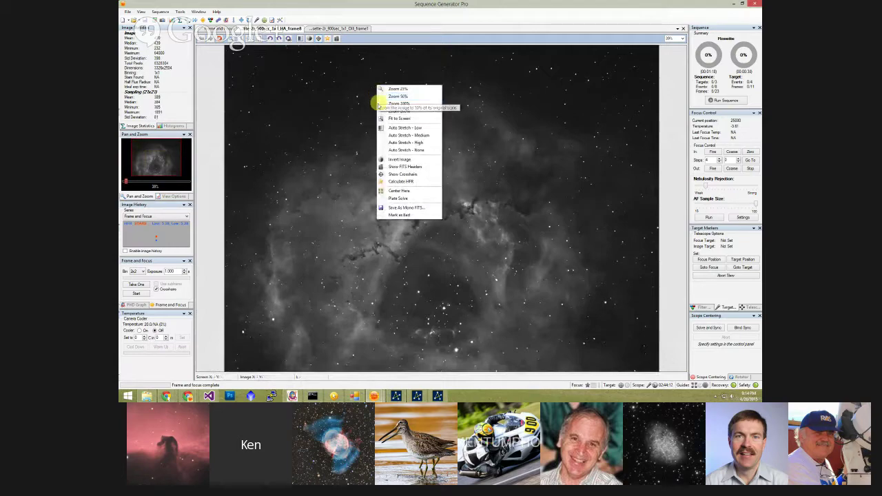
left_click(400, 198)
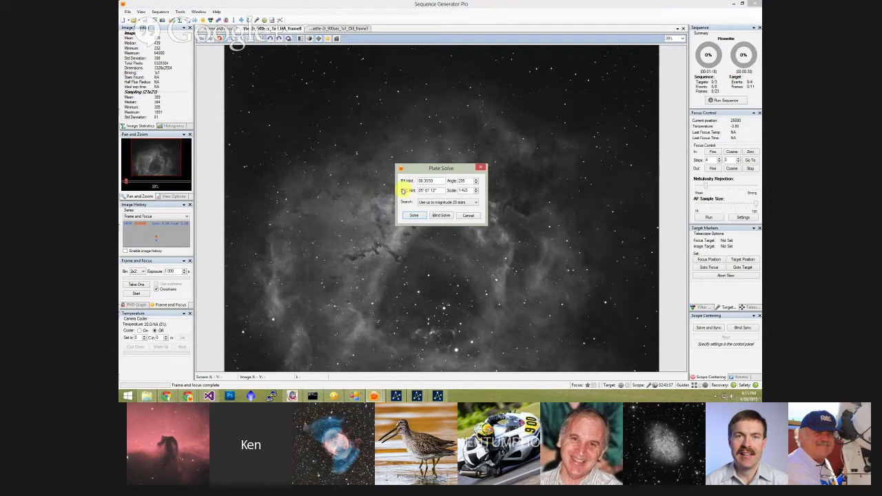
double_click(467, 181)
double_click(469, 190)
double_click(469, 180)
left_click(428, 179)
left_click_drag(445, 180, 407, 191)
left_click(470, 216)
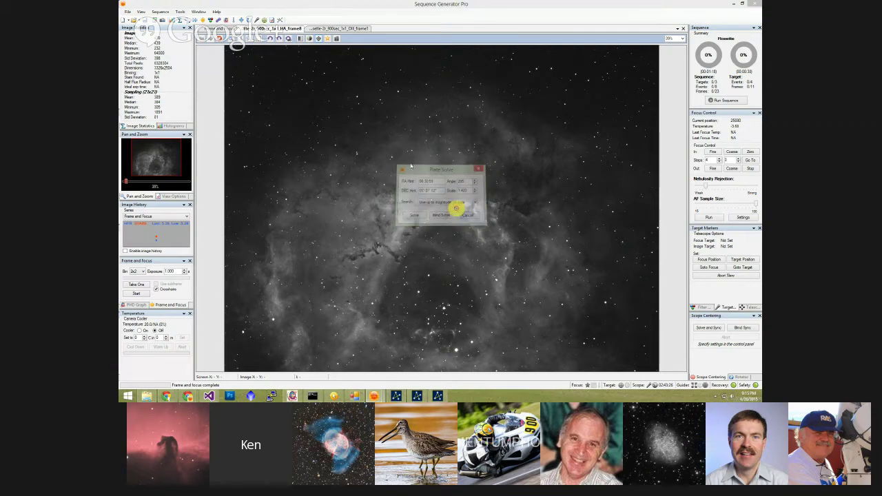
Step: Open the FITS headers of the Rosette HA frame, examine the RA, OBJCTRA and DEC entries, and close them
right_click(406, 154)
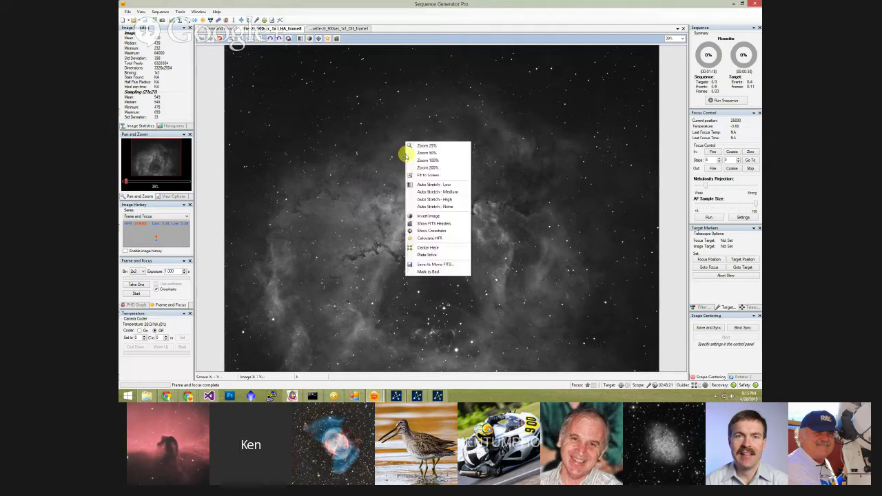
left_click(437, 223)
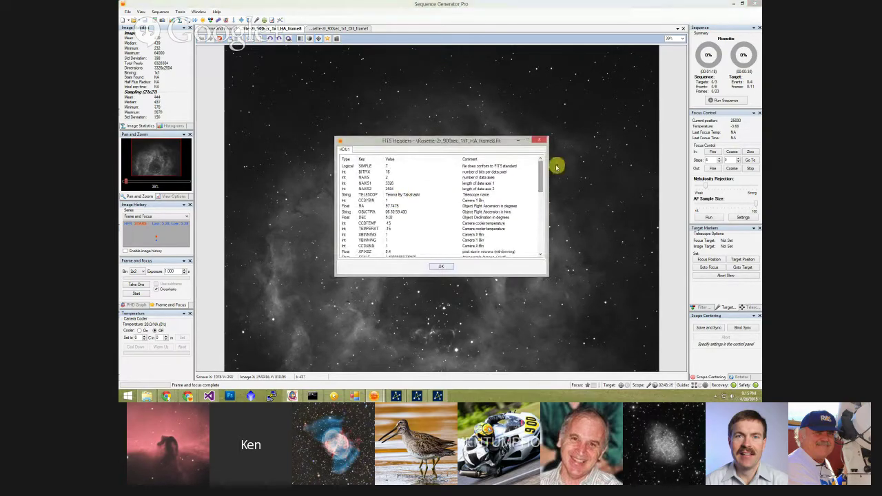
left_click(361, 206)
left_click(368, 212)
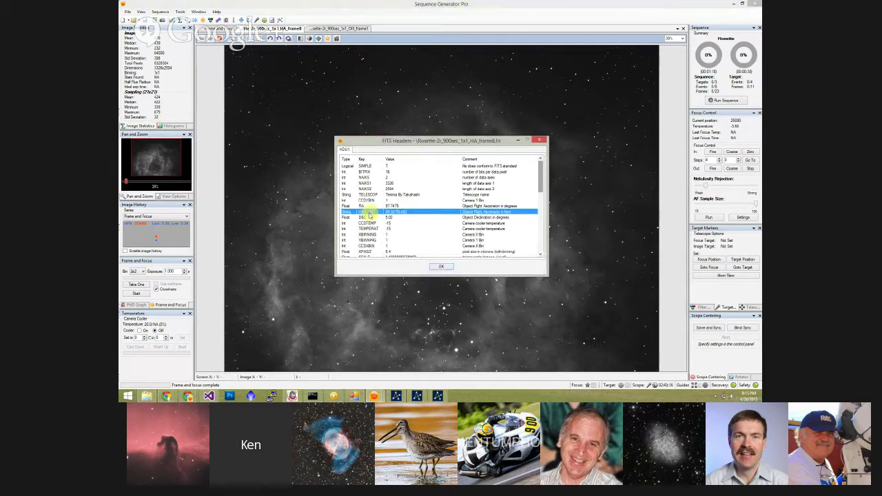
left_click(366, 217)
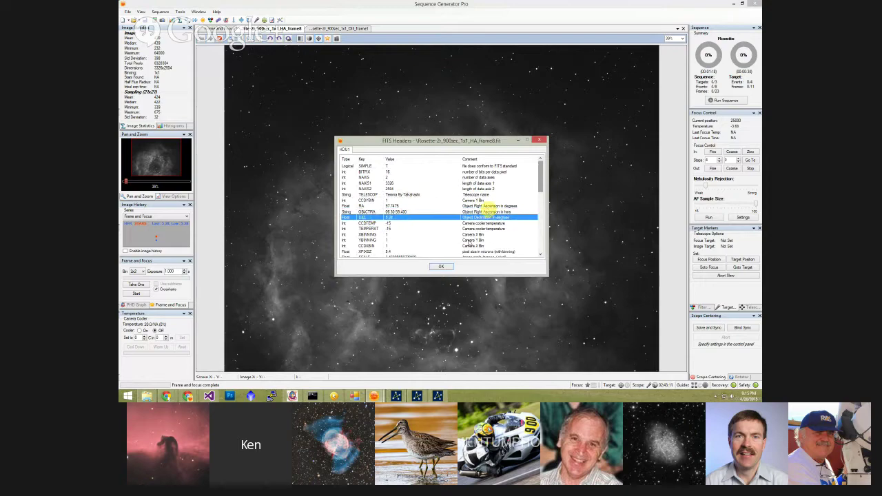
left_click(540, 140)
Step: Plate solve the Rosette HA frame using its existing RA, DEC, angle and scale hints
right_click(441, 133)
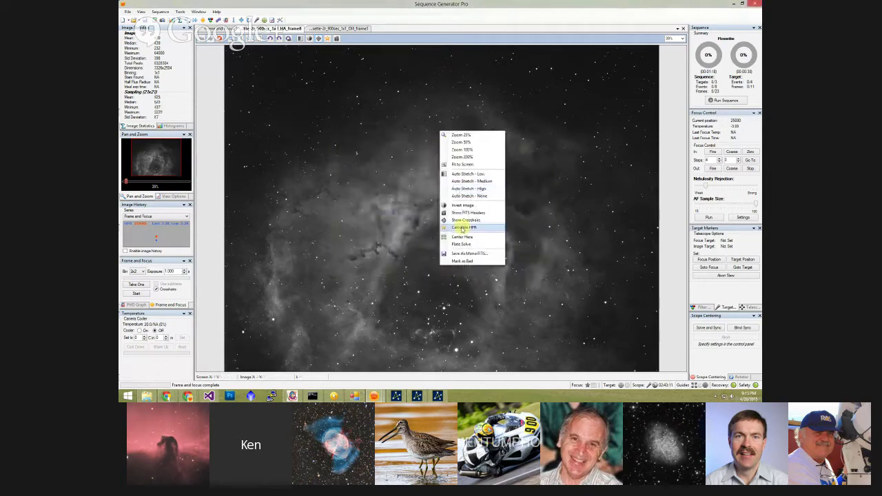
left_click(461, 244)
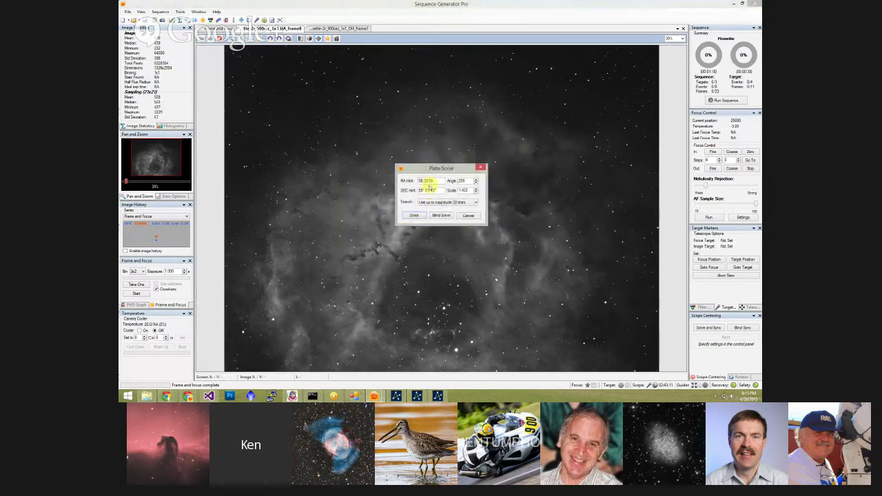
double_click(462, 191)
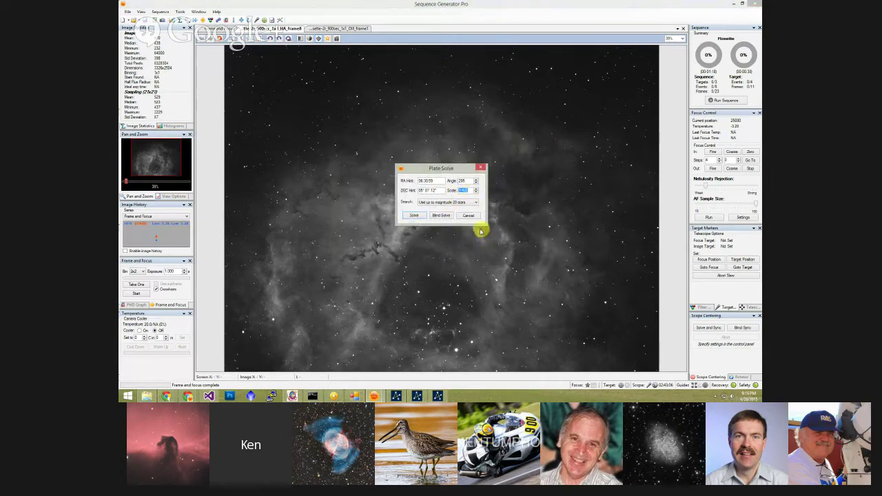
left_click(414, 215)
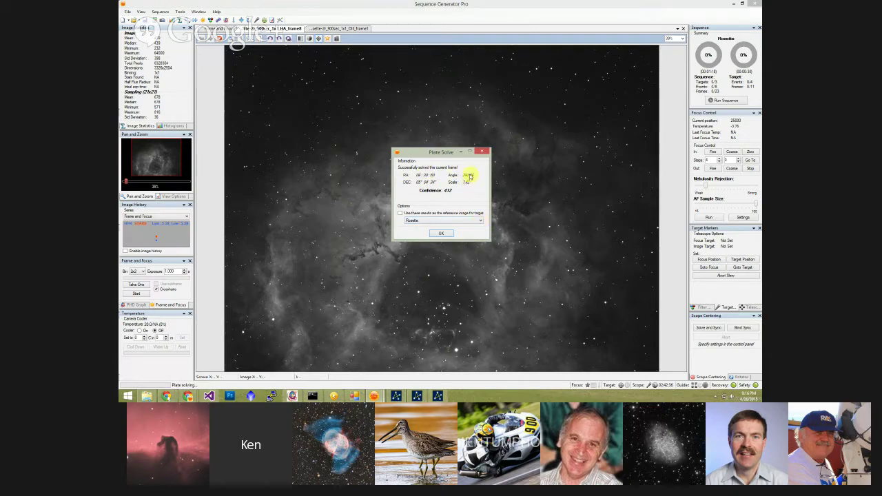
Step: Use the plate solve results as the reference image for the Rosette target and accept them
left_click(481, 222)
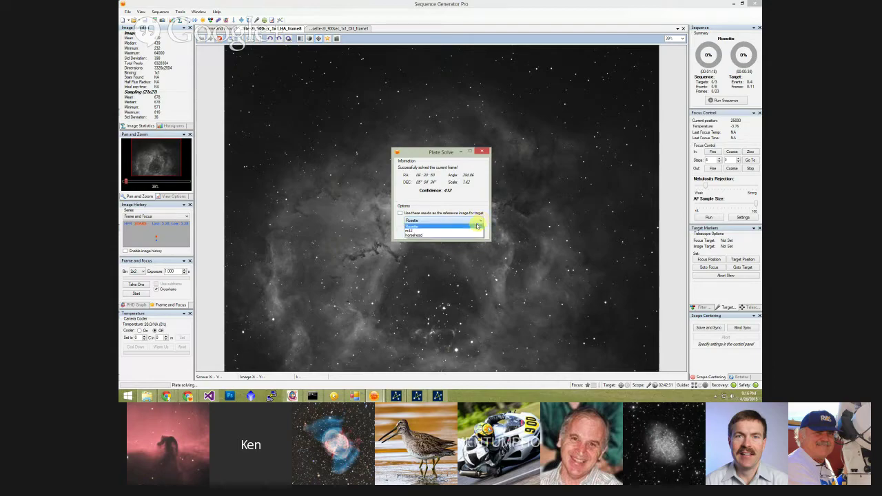
left_click(448, 226)
left_click(404, 216)
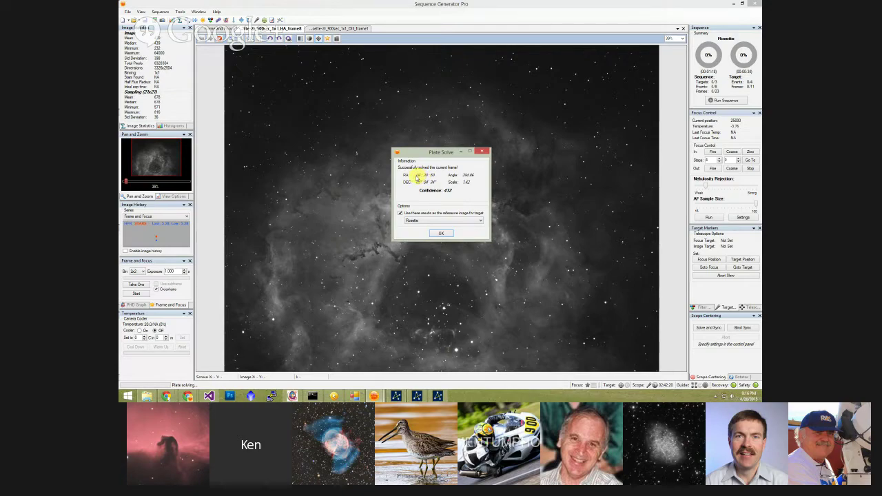
left_click(441, 233)
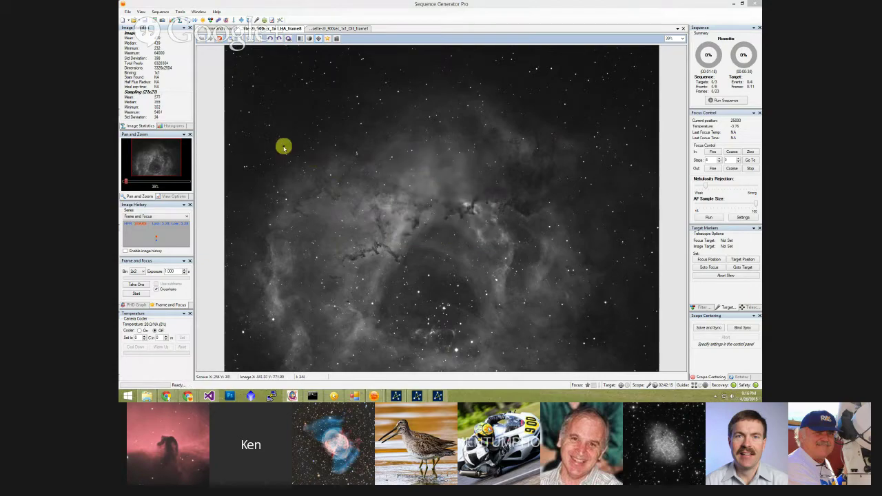
Step: Bring up the sequencer, open the Rosette target's settings, and examine its RA location
key("alt+Tab")
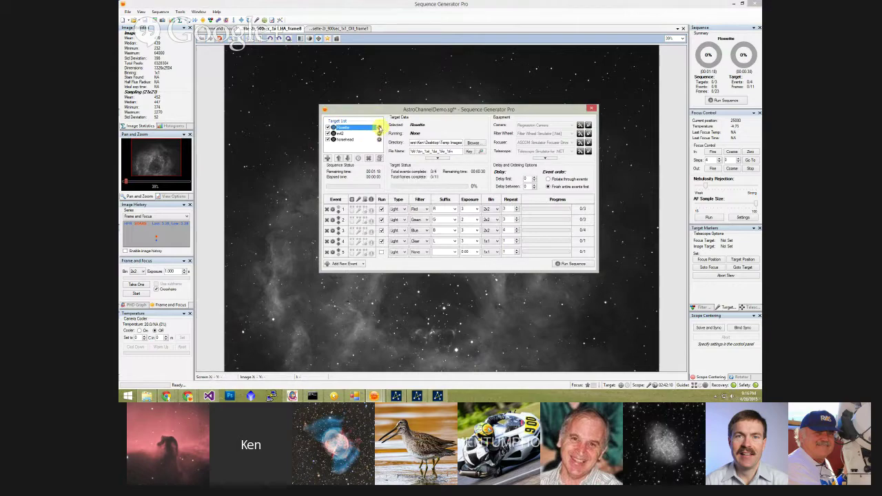
left_click(379, 129)
double_click(391, 177)
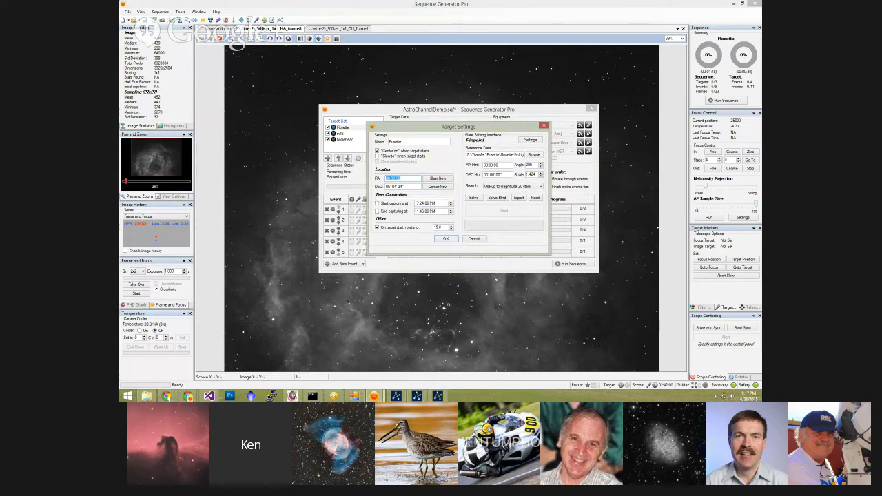
Step: Switch to the browser and examine the RA center, DEC center and pixel scale on AstroBin's Wizard Nebula (NGC 7380) page
key("alt+Tab")
left_click_drag(256, 83, 433, 51)
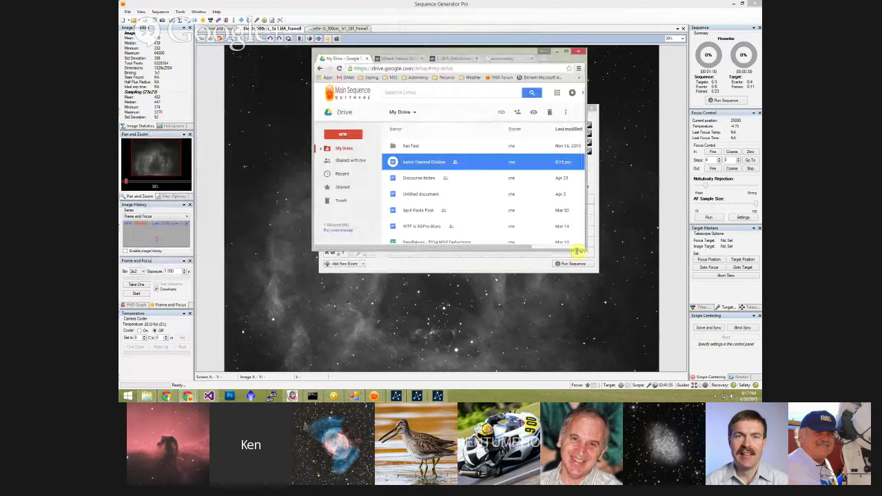
left_click(566, 51)
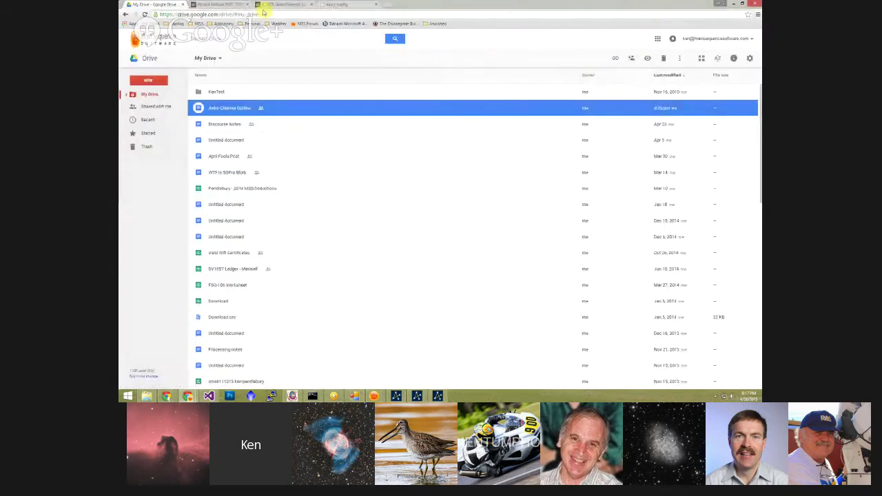
left_click(215, 4)
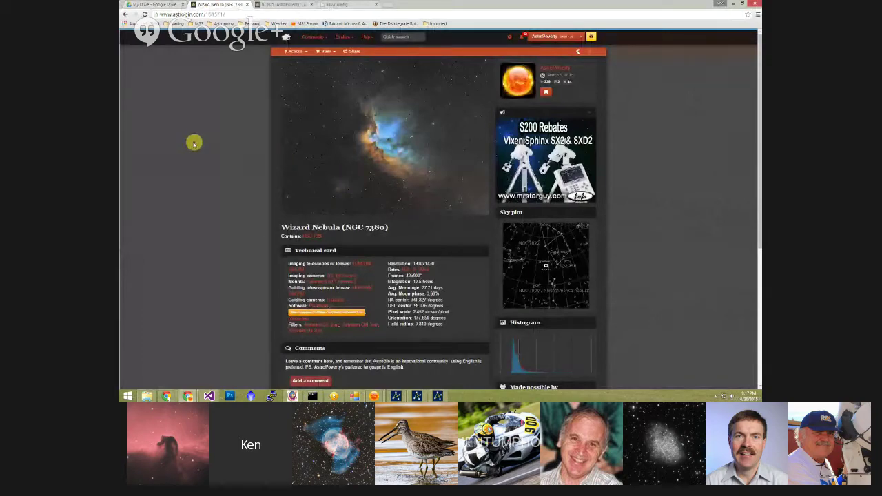
scroll(197, 139, "down", 1)
scroll(204, 141, "up", 1)
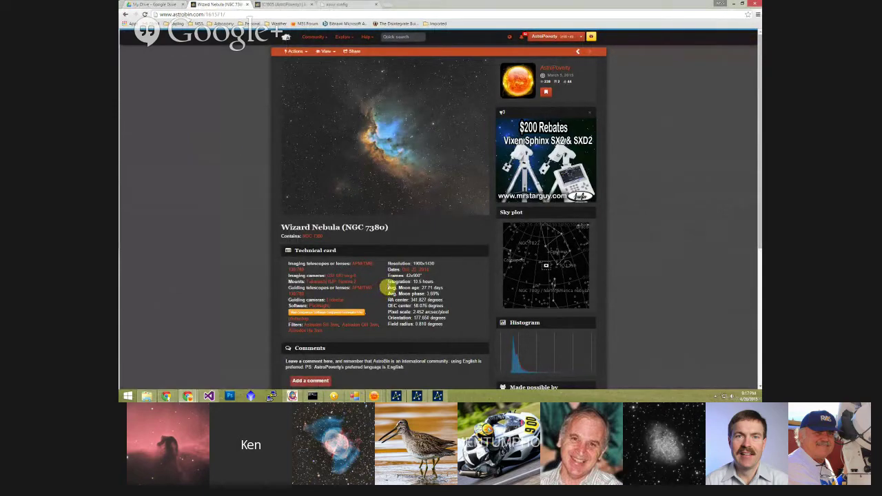
mouse_move(387, 297)
left_mouse_down()
mouse_move(450, 301)
mouse_move(384, 300)
left_mouse_up()
left_click(384, 301)
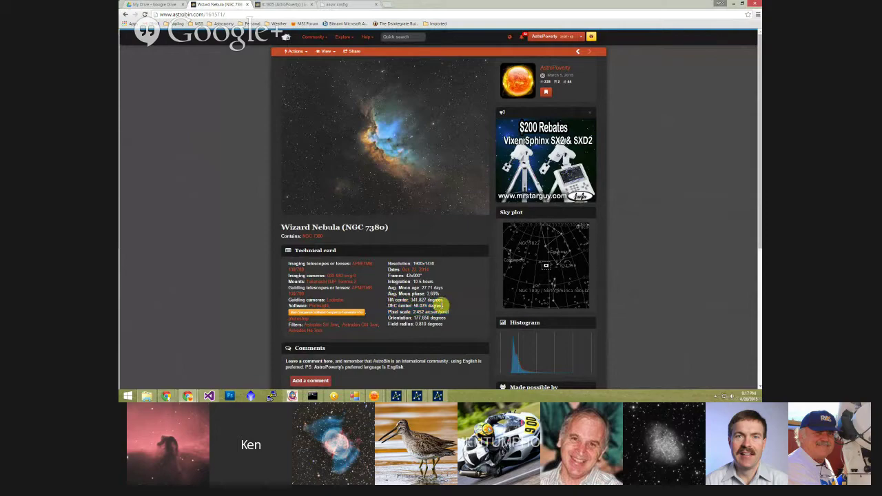
left_click_drag(387, 299, 470, 315)
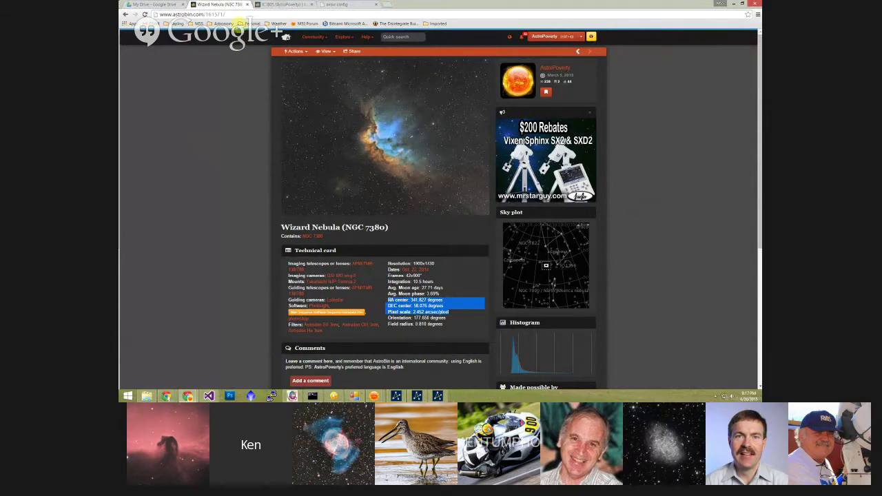
left_click(236, 12)
left_click_drag(236, 13, 147, 14)
key("ctrl+c")
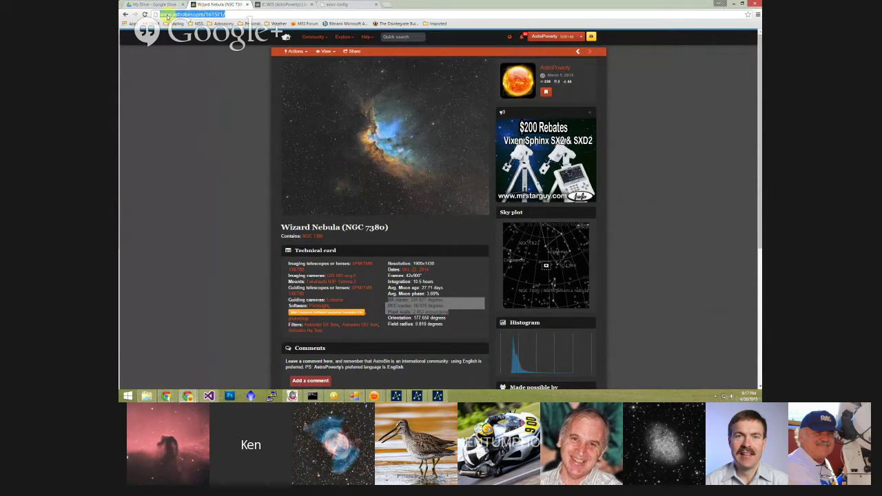
key("alt+Tab")
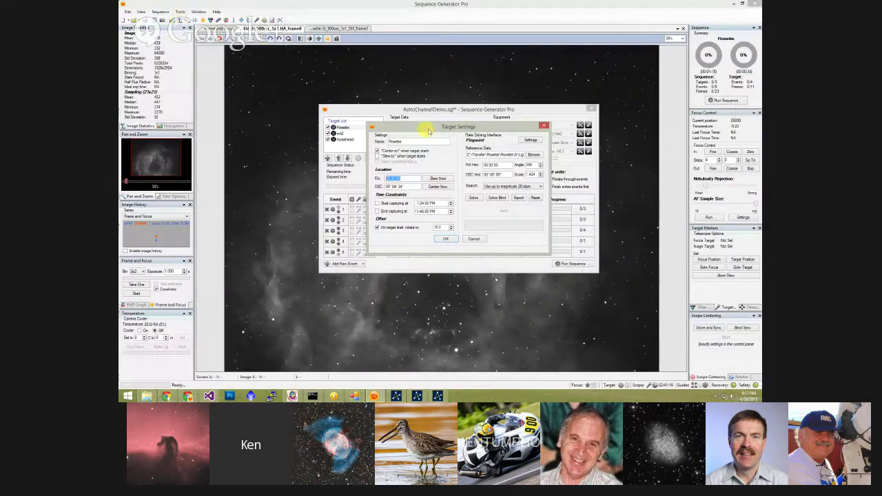
left_click(488, 154)
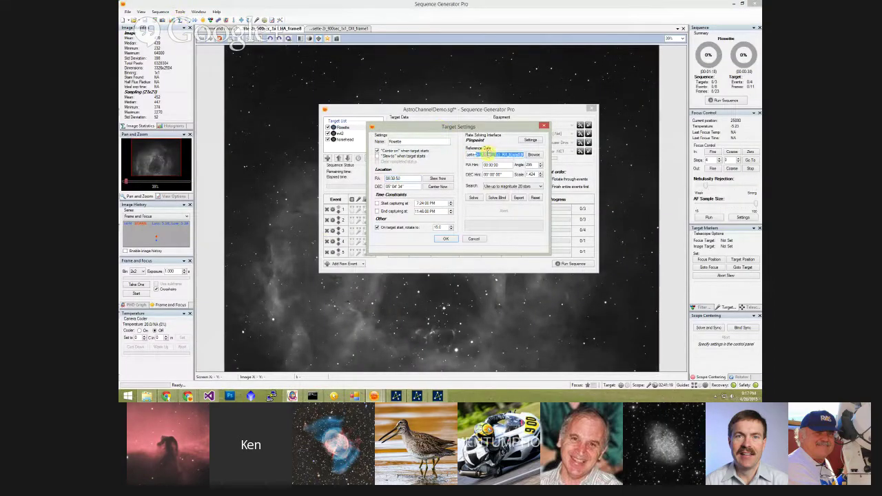
key("ctrl+v")
Step: Solve the Wizard Nebula reference to populate the target's coordinates, dismiss the message, and check the RA and DEC location
left_click(470, 199)
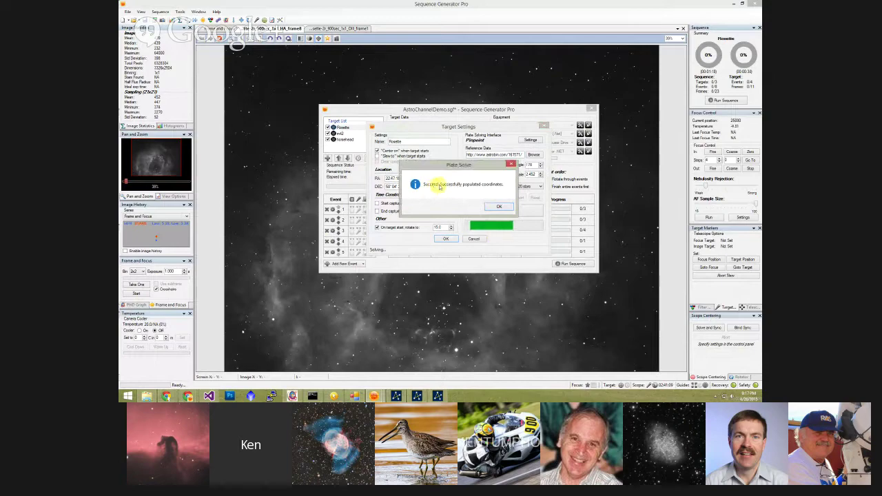
left_click(499, 206)
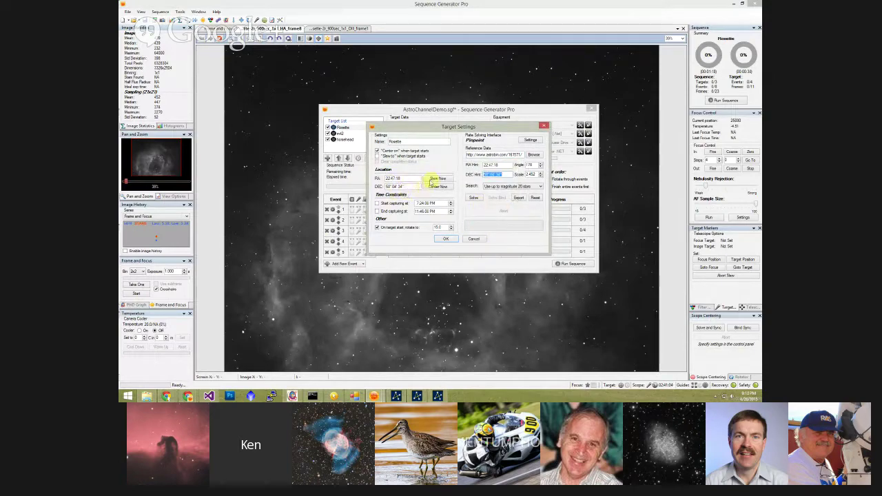
double_click(393, 179)
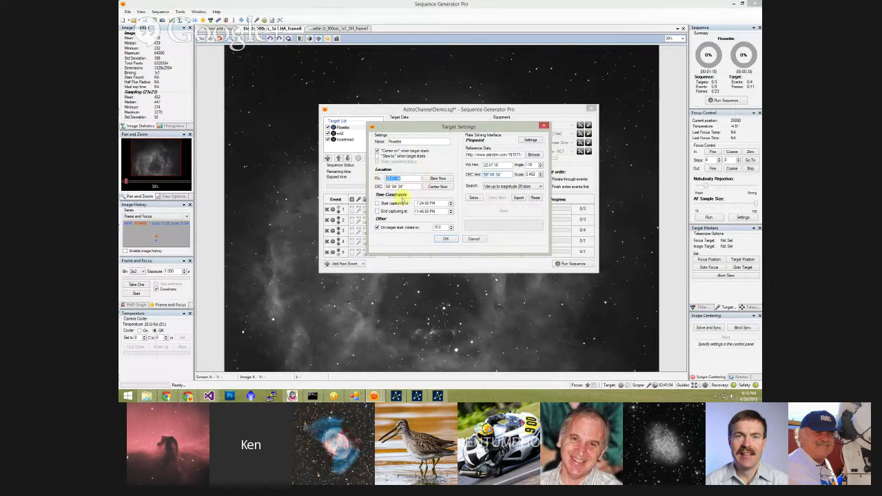
key("Tab")
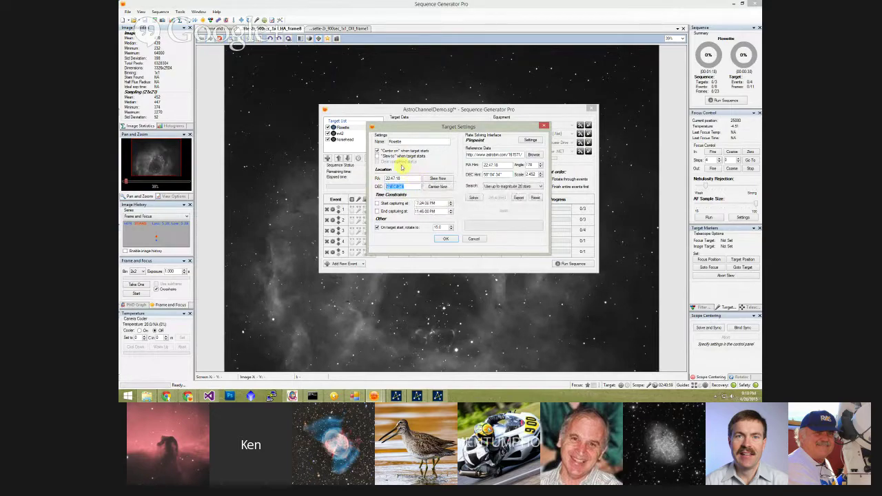
Step: Return to the browser, open the IC1805 AstroBin page, and check its technical card for plate solve coordinates
key("alt+Tab")
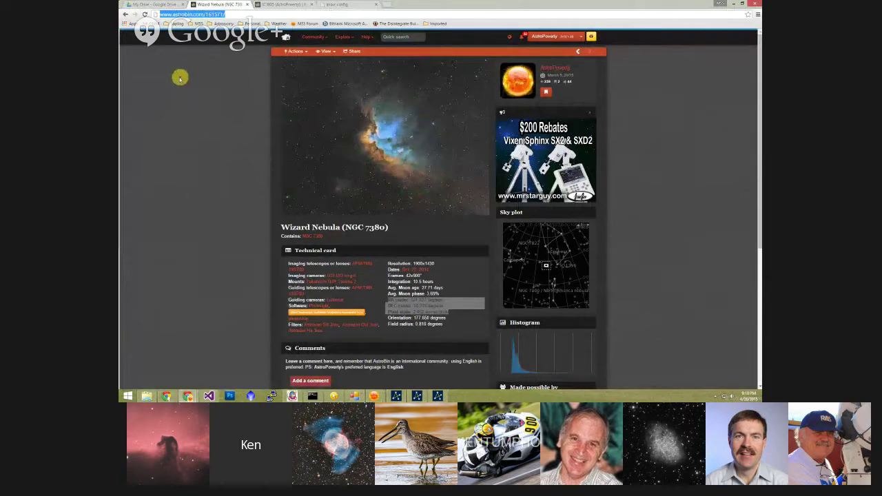
left_click(276, 4)
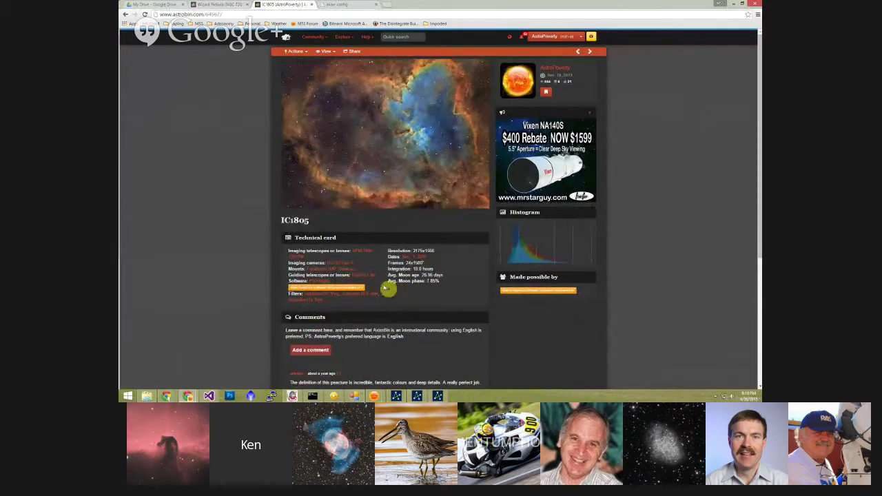
left_click_drag(385, 284, 430, 293)
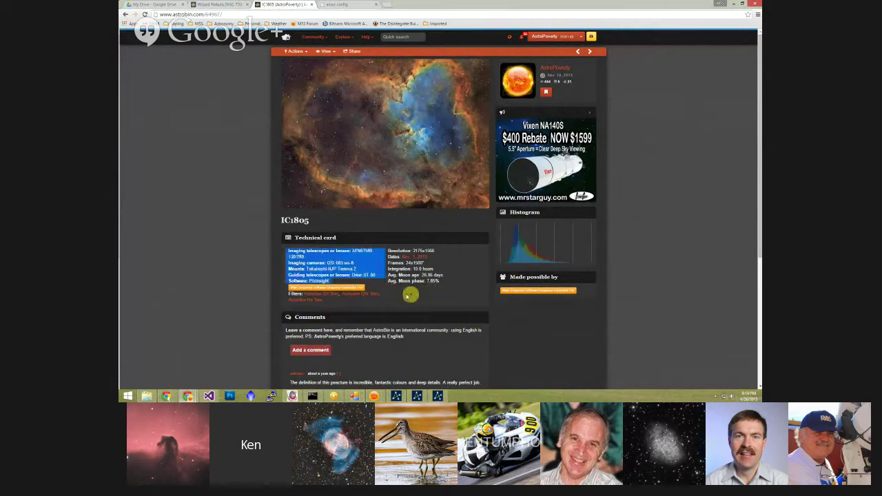
left_click(403, 294)
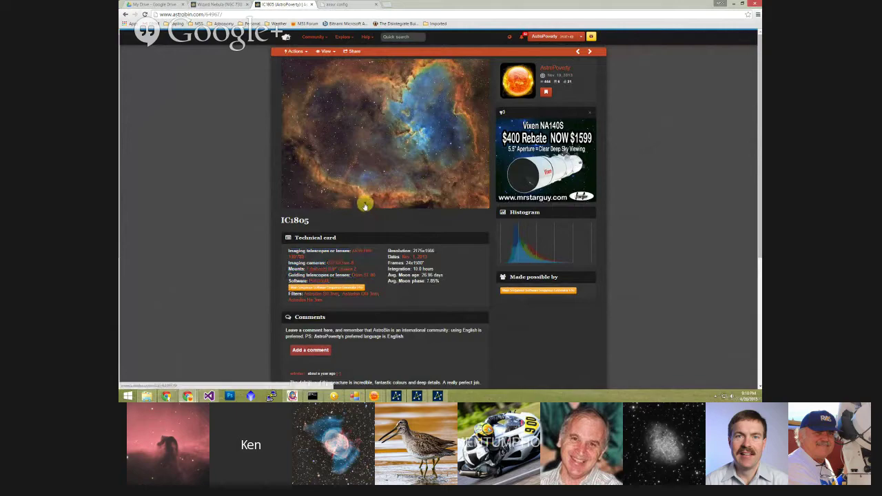
left_click(241, 14)
key("ctrl+c")
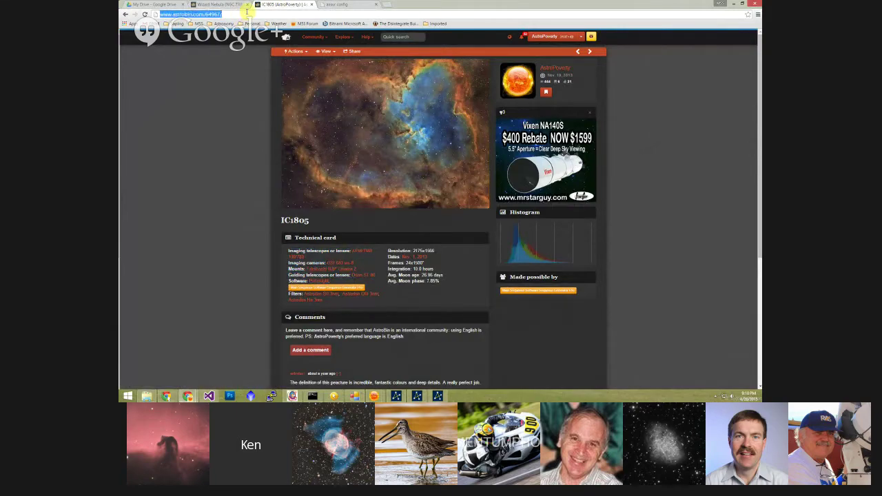
key("alt+Tab")
double_click(508, 155)
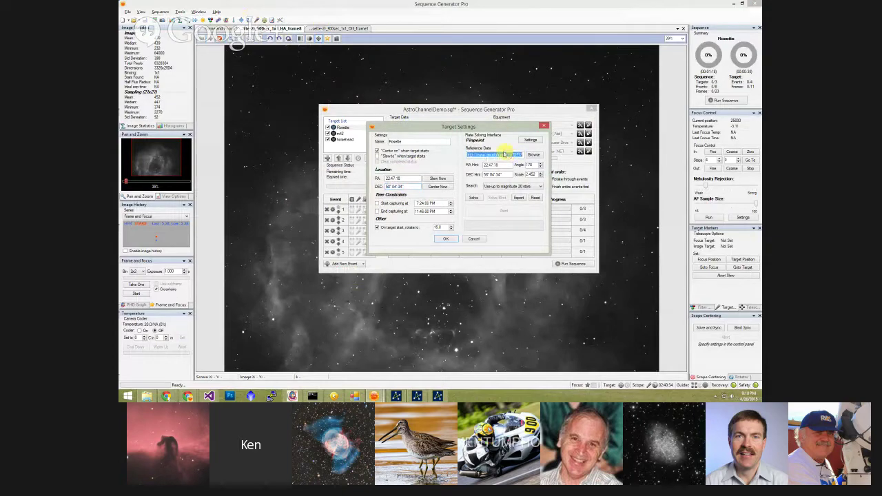
key("ctrl+v")
left_click(472, 198)
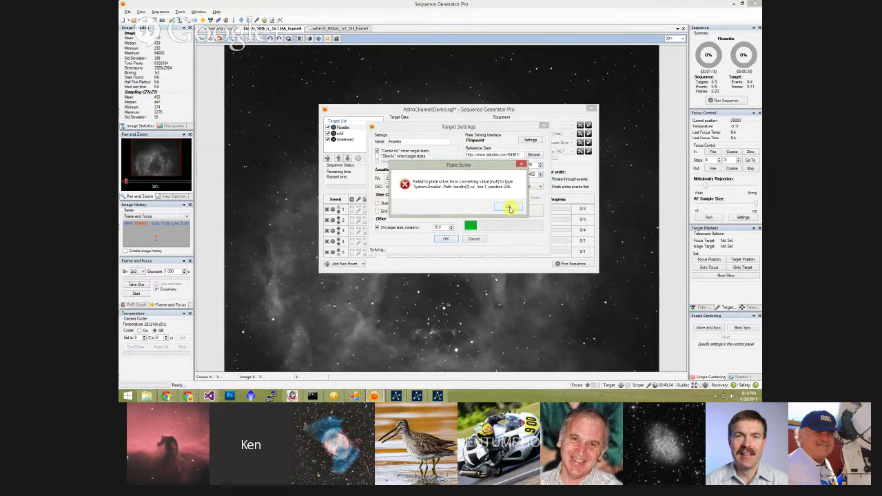
left_click(508, 207)
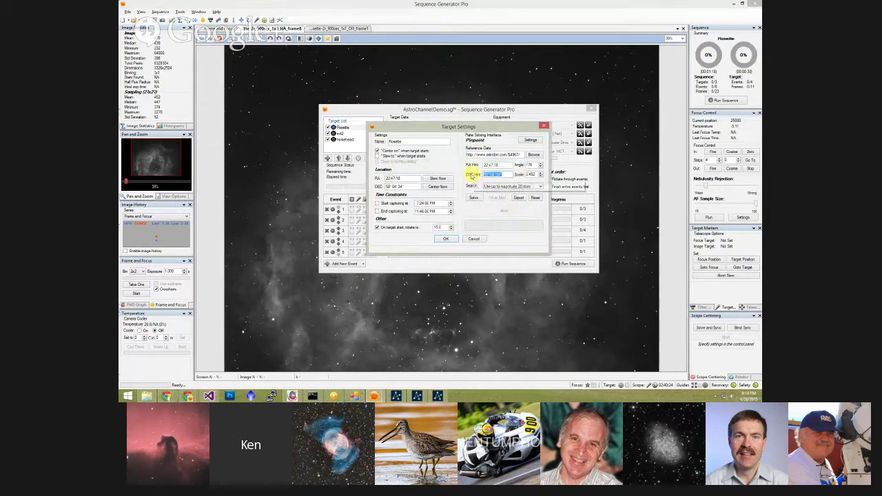
Step: Switch to the browser, compare the IC1805 and Wizard Nebula AstroBin technical cards for plate solve data, and return to Sequence Generator Pro
key("alt+Tab")
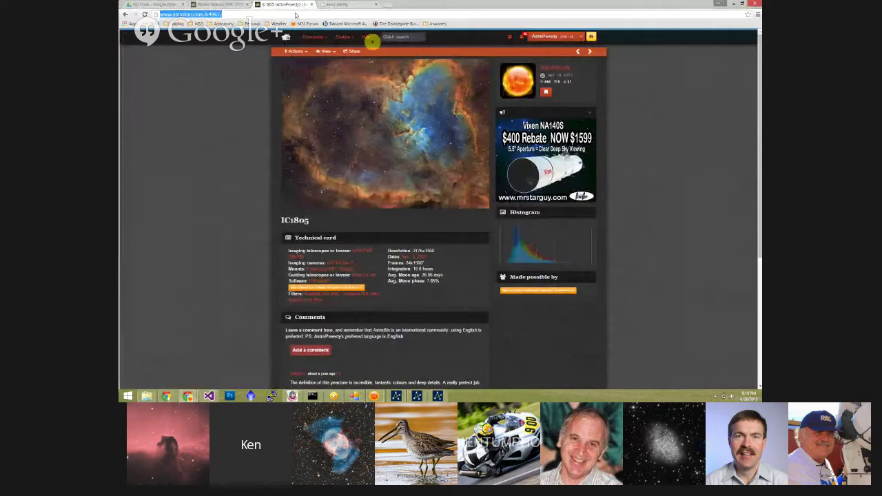
left_click(225, 6)
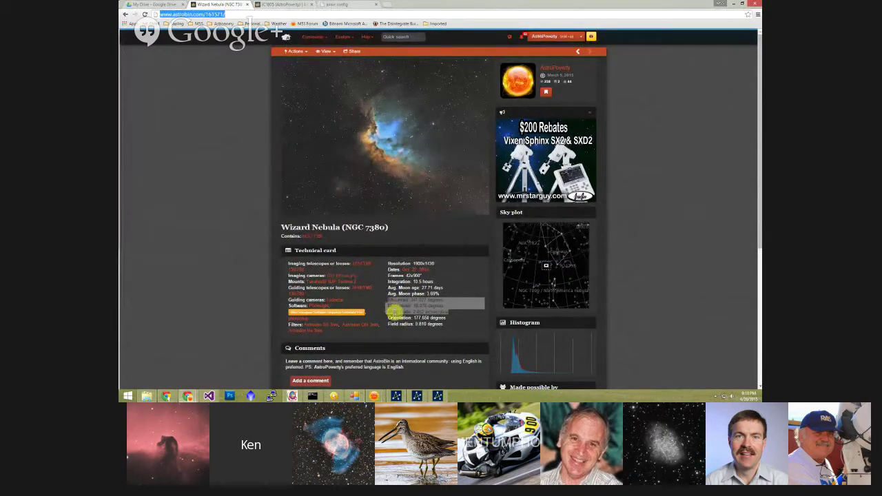
left_click(272, 5)
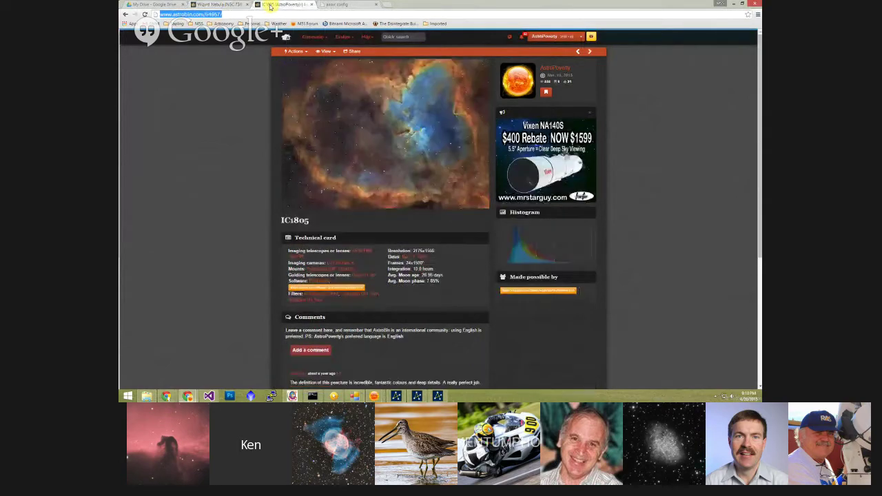
left_click(445, 296)
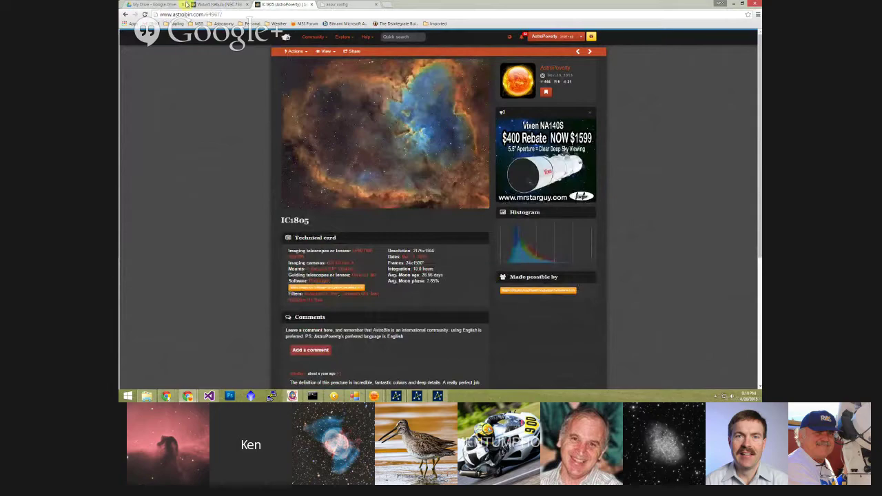
left_click(212, 5)
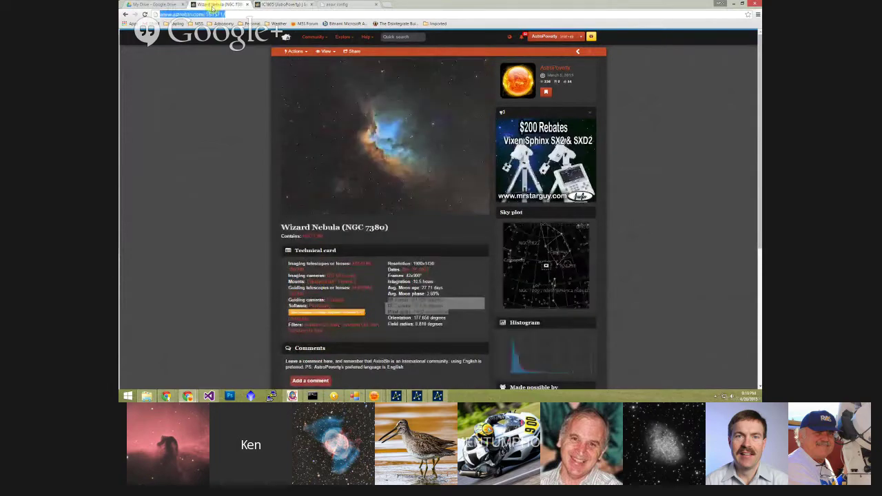
left_click(166, 5)
left_click(279, 5)
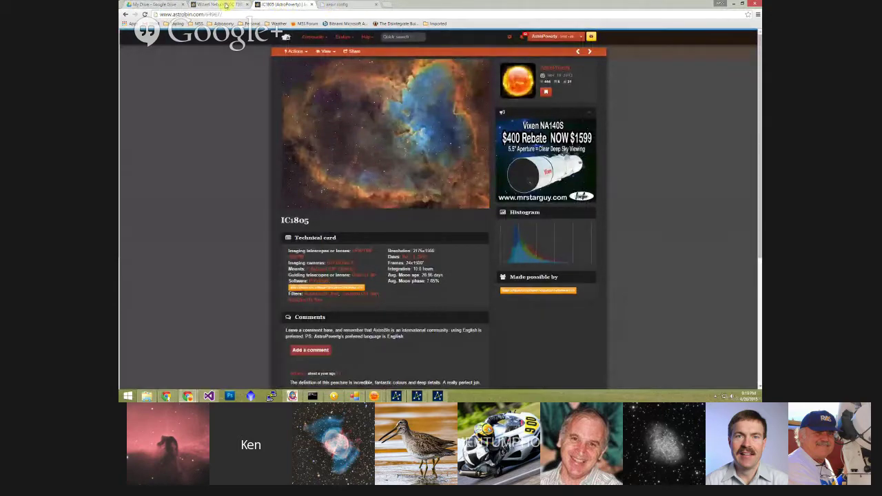
key("alt+Tab")
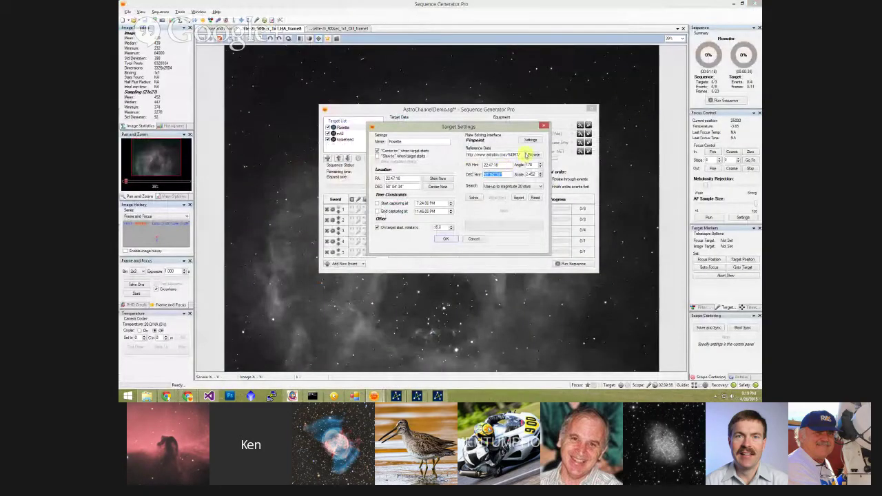
Step: Load a Rosette HA frame from the Light folder as the Rosette target's reference data and solve it to populate the target location
left_click(535, 155)
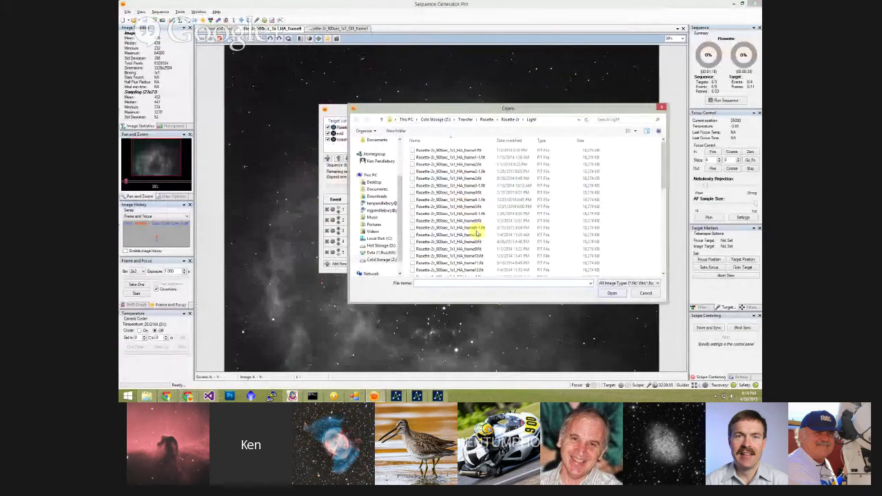
double_click(474, 185)
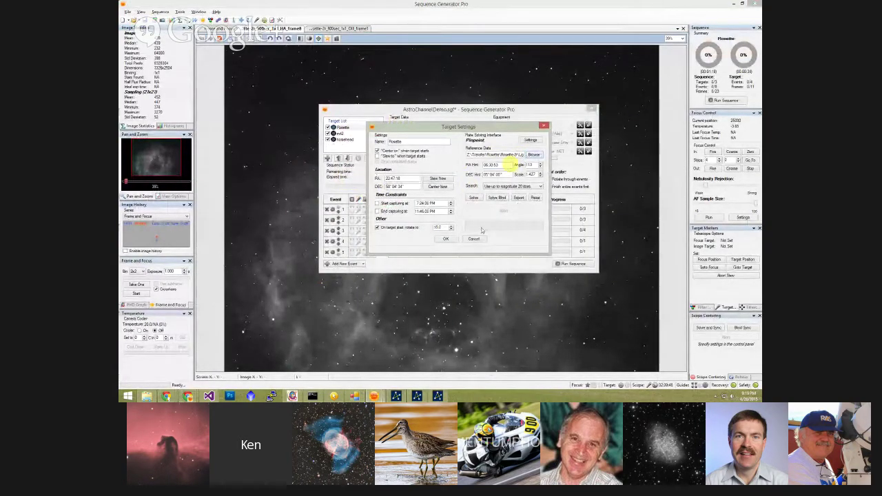
double_click(503, 165)
left_click(447, 239)
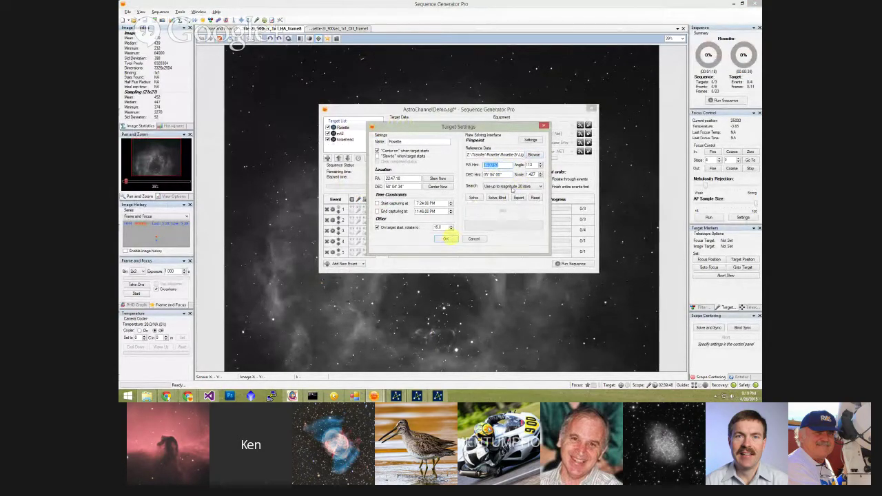
left_click(526, 280)
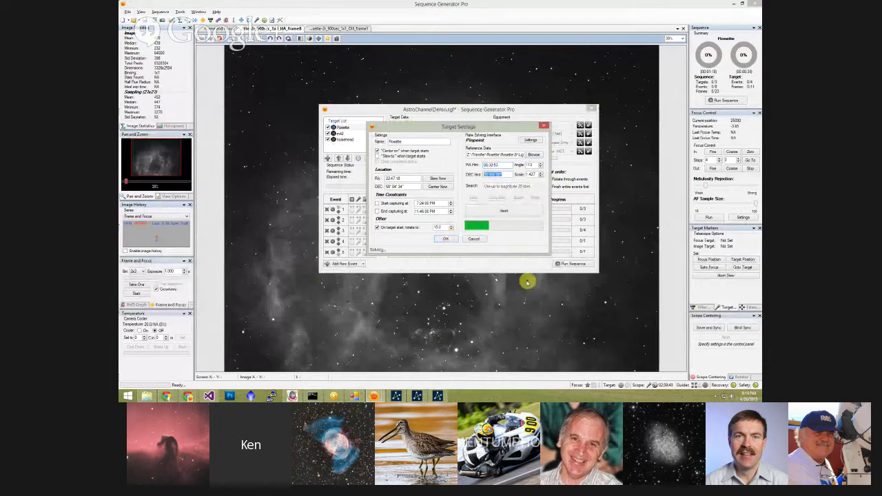
left_click(483, 208)
double_click(493, 175)
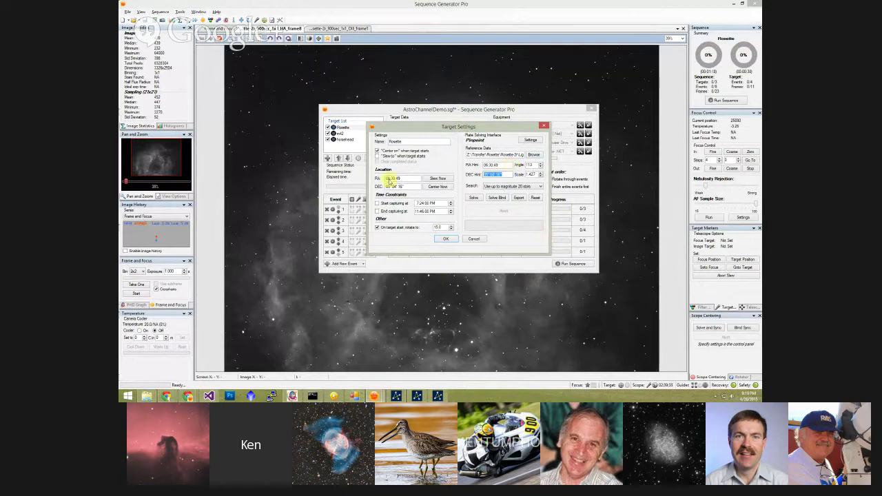
Step: Circle the target's RA and DEC location with the annotation pen, clear the mark, and accept the Rosette target settings
key("F10")
mouse_move(384, 174)
left_mouse_down()
mouse_move(410, 196)
mouse_move(453, 187)
mouse_move(451, 167)
mouse_move(382, 174)
left_mouse_up()
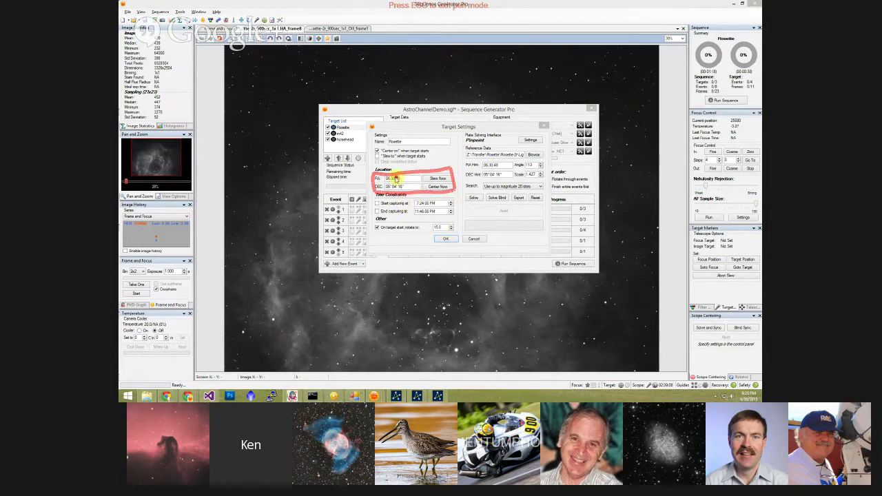
key("Escape")
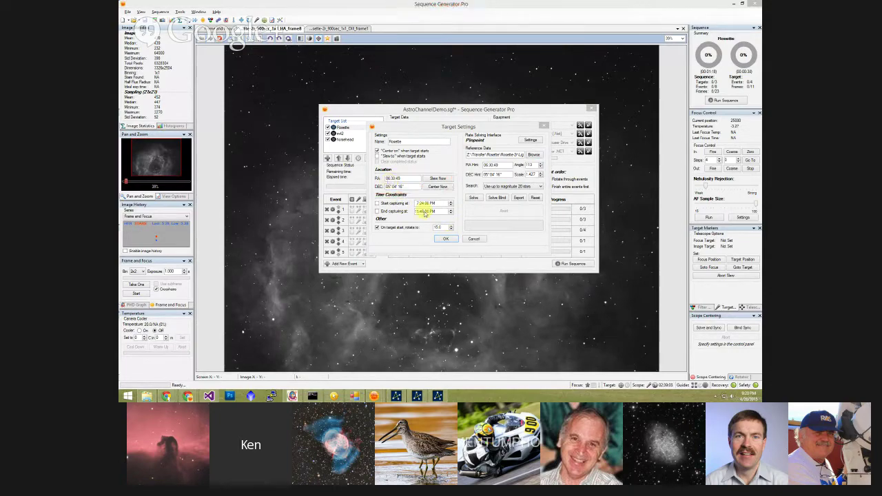
left_click(444, 240)
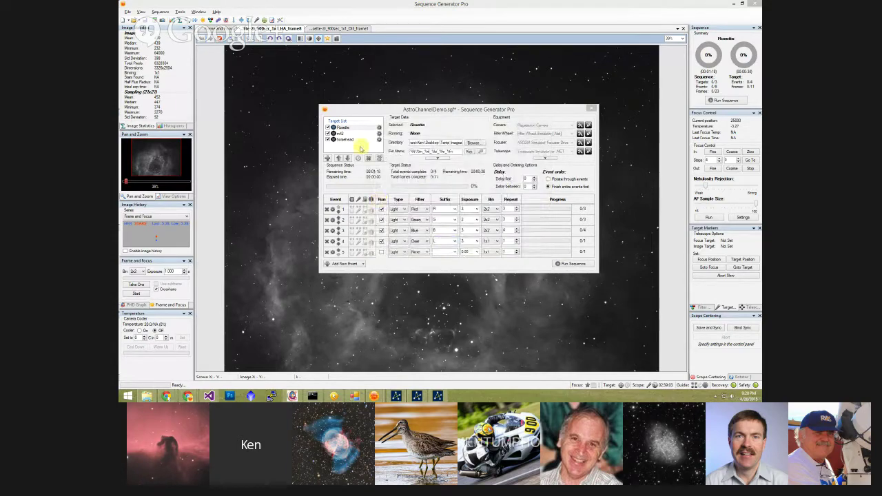
Step: Look over the target settings for m42 and the horsehead target, closing each one
left_click(379, 134)
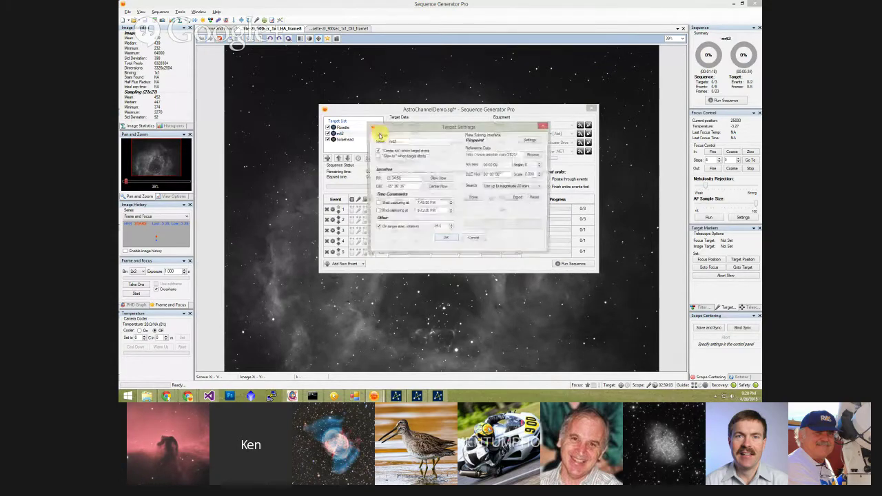
left_click(446, 239)
left_click(379, 139)
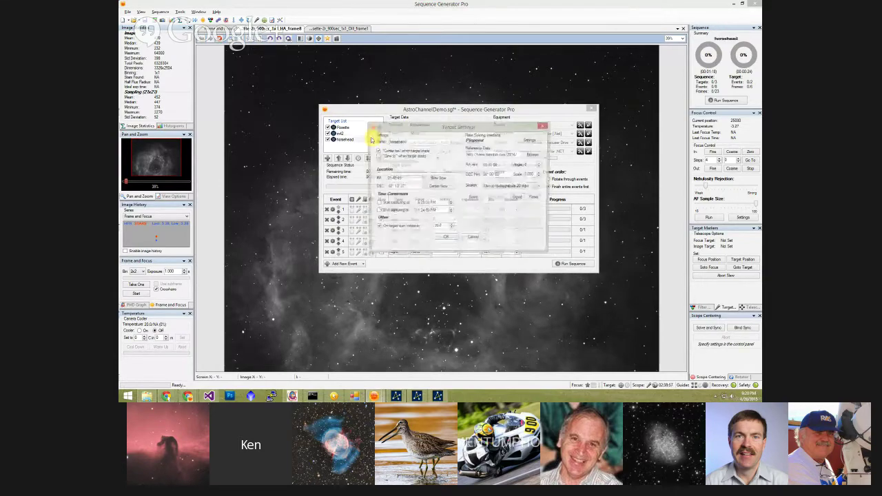
left_click(446, 239)
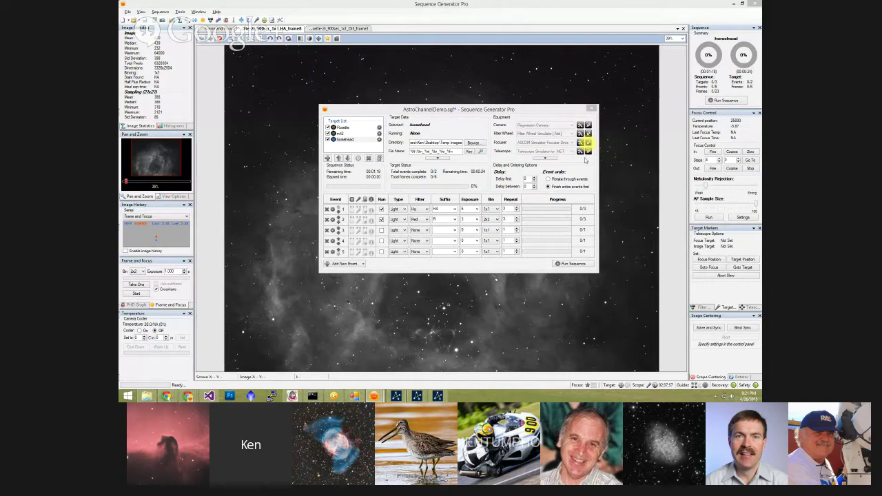
Step: Disconnect the camera, filter wheel, focuser and telescope, and arrange the sequence window and a shrunken PHD2 Guiding window at opposite sides
left_click(515, 156)
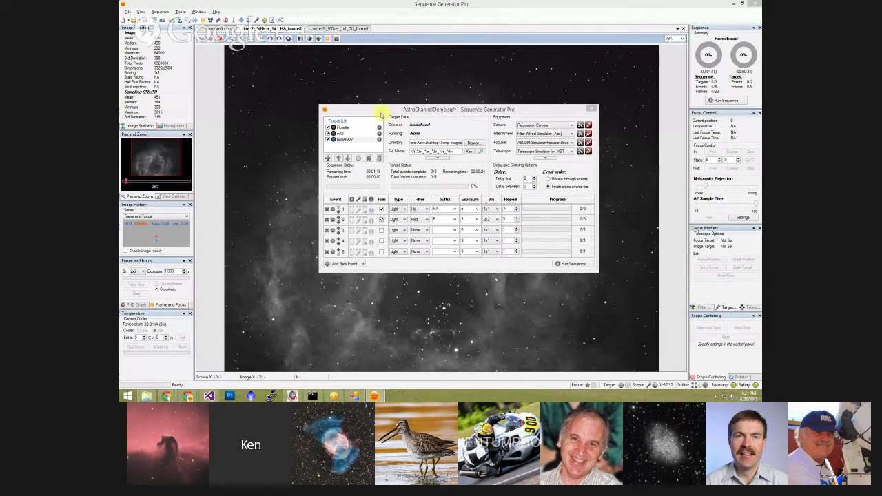
left_click_drag(381, 110, 530, 27)
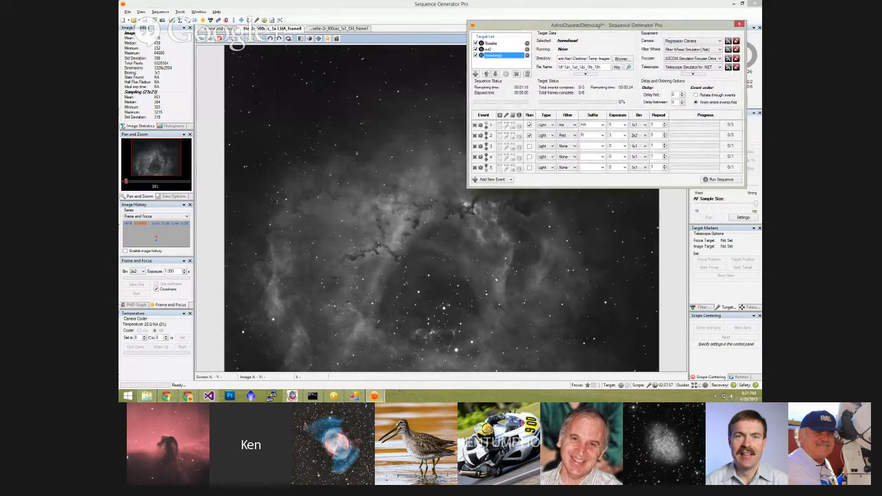
left_click(292, 395)
left_click_drag(662, 142, 349, 144)
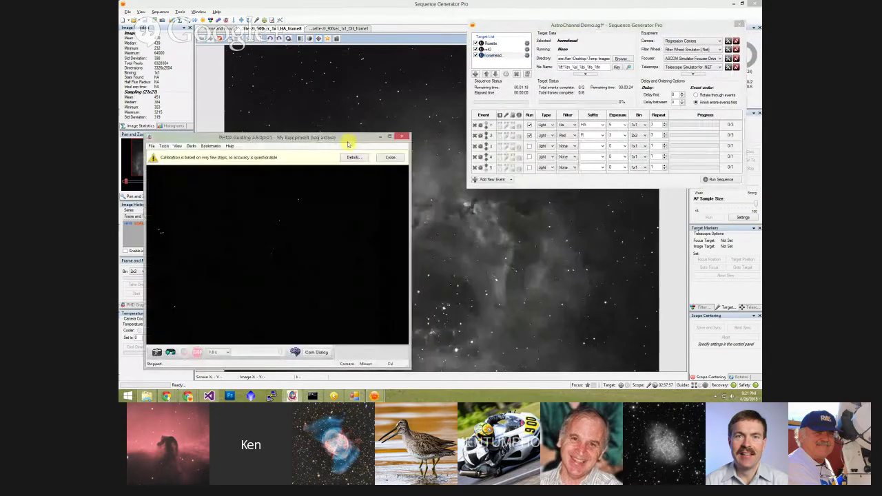
left_click_drag(408, 366, 274, 269)
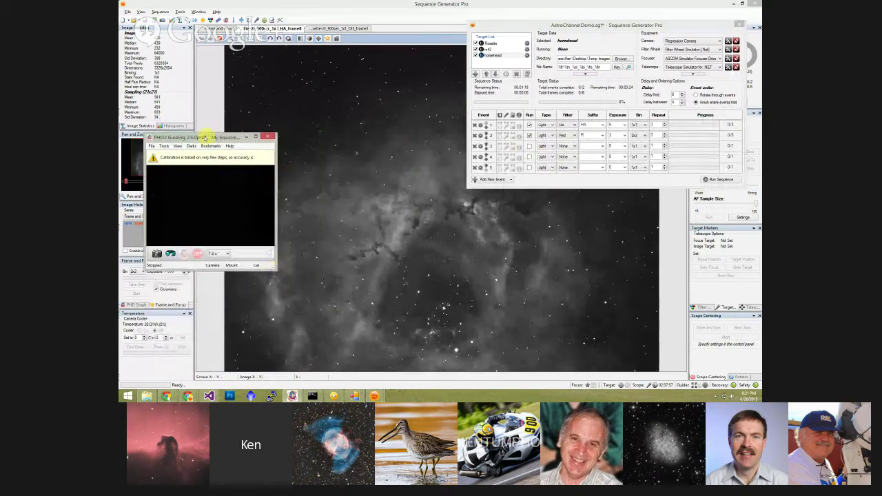
left_click_drag(208, 141, 196, 235)
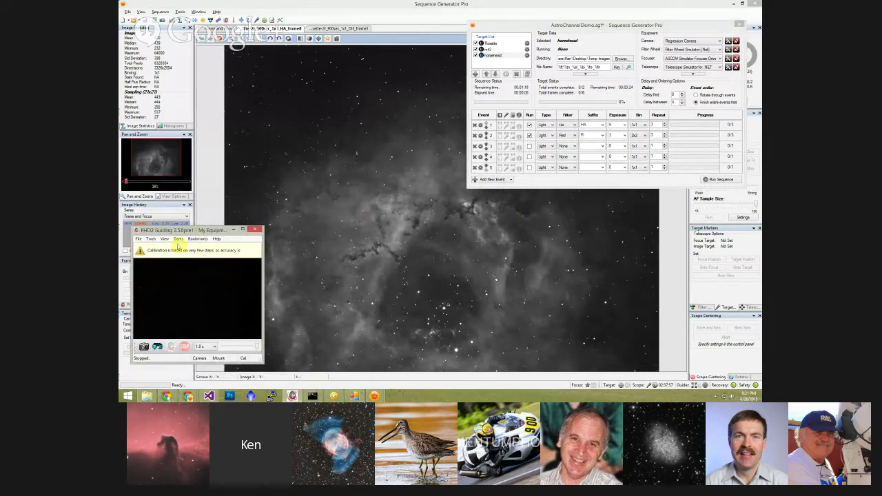
left_click_drag(200, 230, 165, 234)
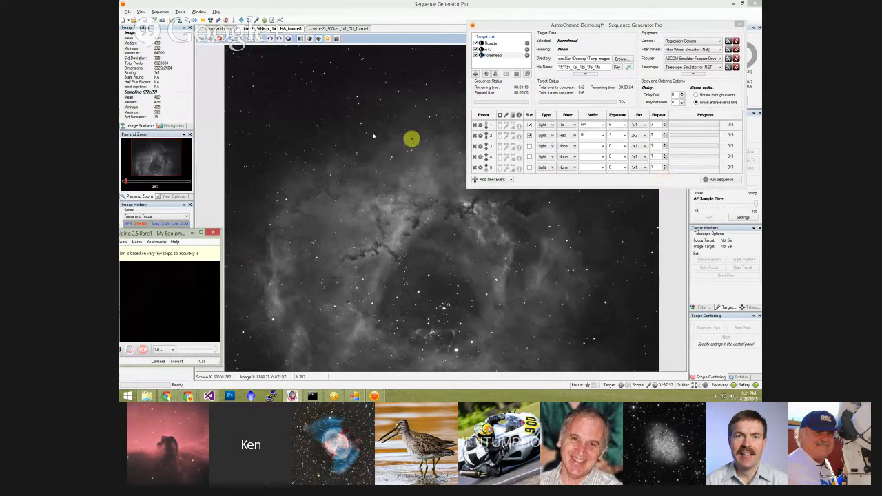
Step: Review the Rosette target's settings, including its location and centering option, and cancel without changes
left_click(514, 140)
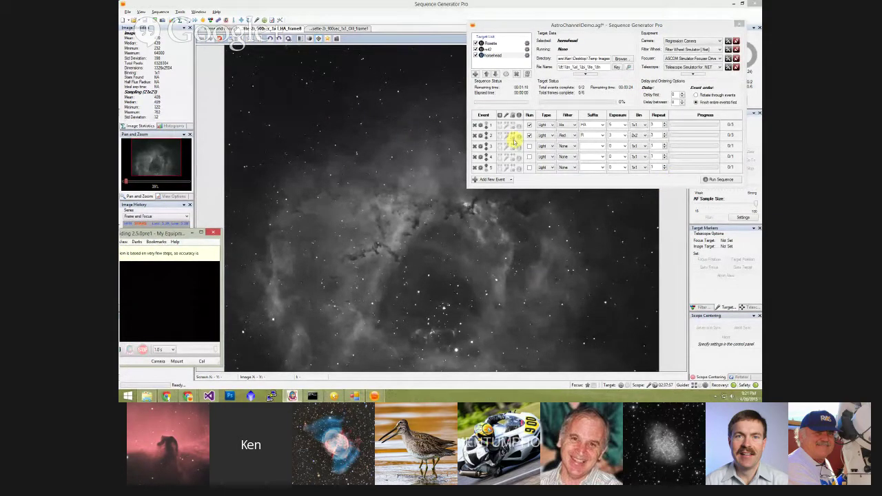
left_click(513, 116)
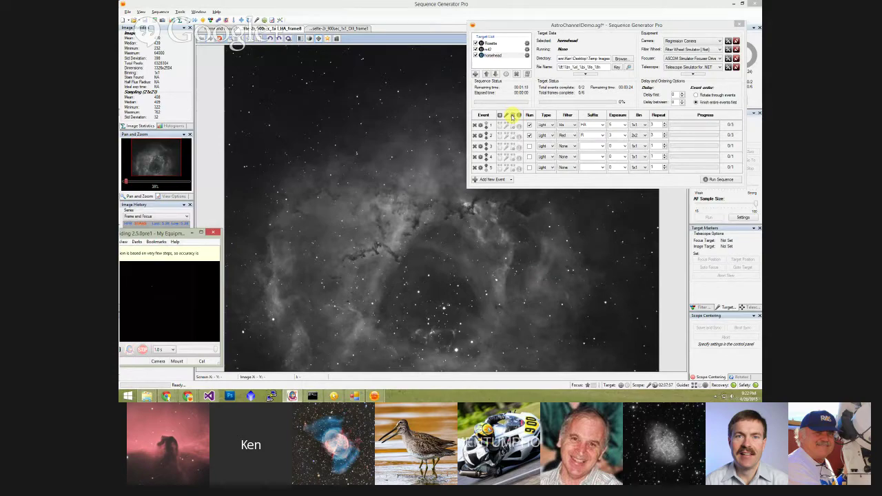
double_click(529, 43)
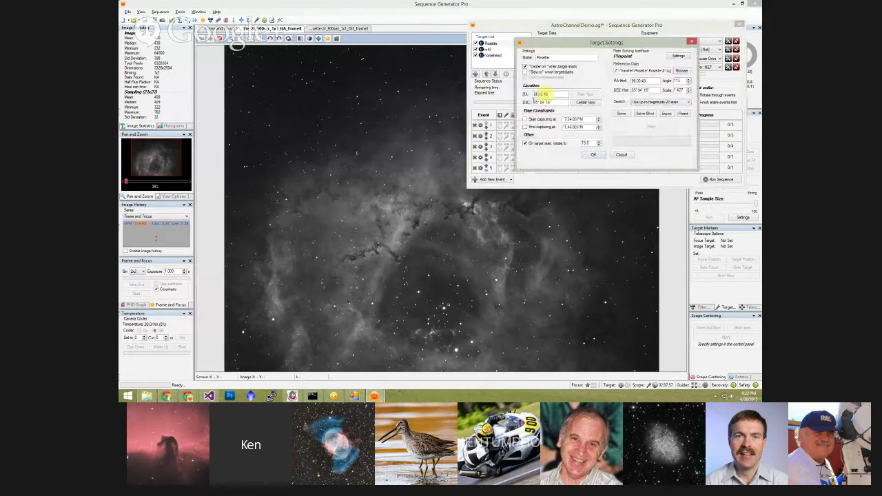
left_click(622, 154)
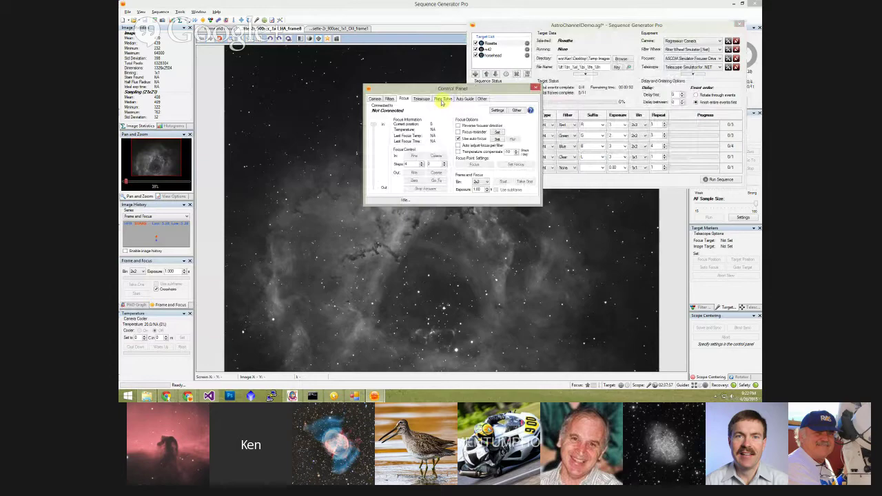
Step: In the equipment Control Panel's plate solve settings, set scope centering to attempt 3 times
left_click(422, 100)
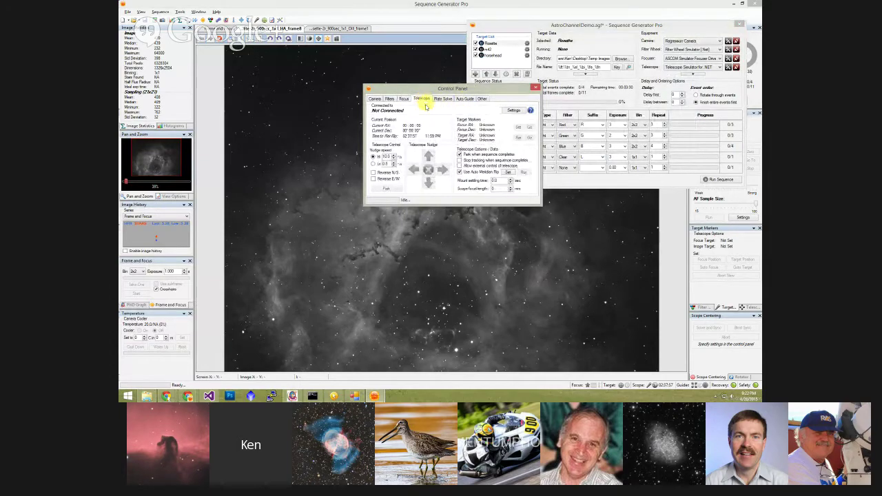
left_click(445, 98)
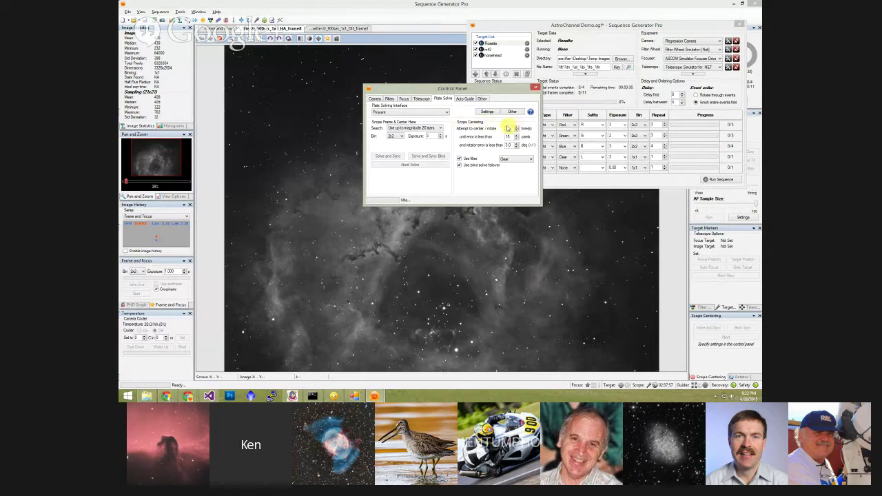
left_click_drag(508, 129, 495, 130)
type("3")
key("Tab")
Step: Check the rotation error limit and the filter option for scope centering, and close the Control Panel
left_click_drag(509, 144, 503, 145)
left_click(460, 158)
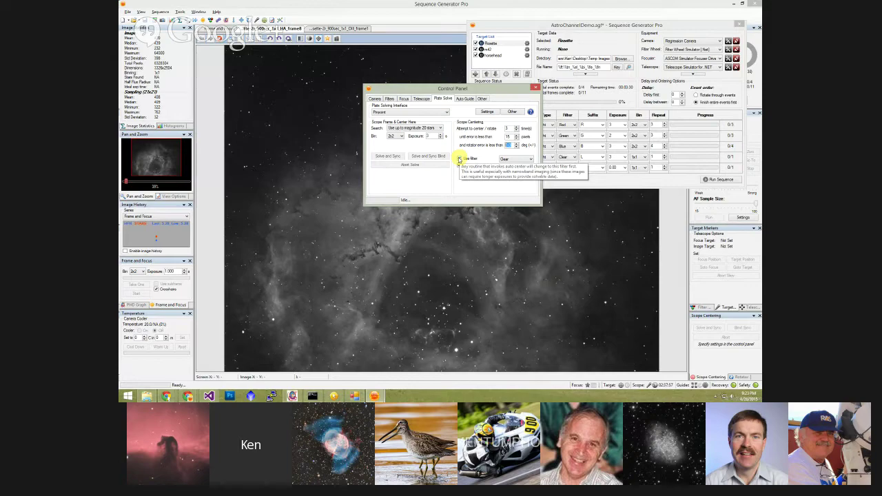
left_click(532, 159)
left_click(531, 160)
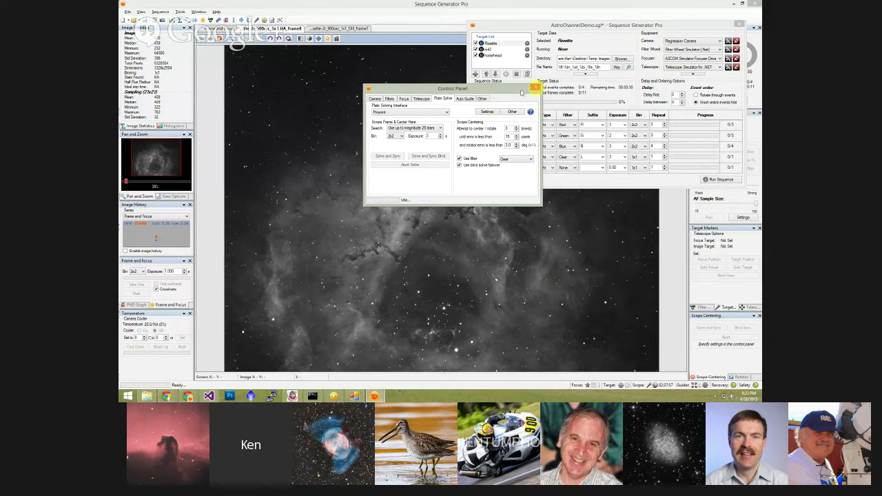
left_click(534, 89)
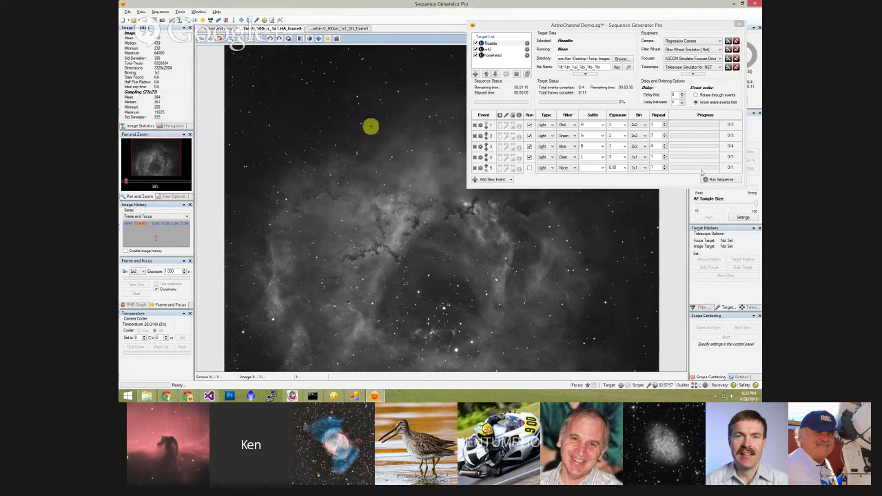
Step: Move the sequence window over the image, run the sequence, and bring up the rotator and filter wheel simulator windows
left_click_drag(628, 28, 469, 117)
left_click(571, 269)
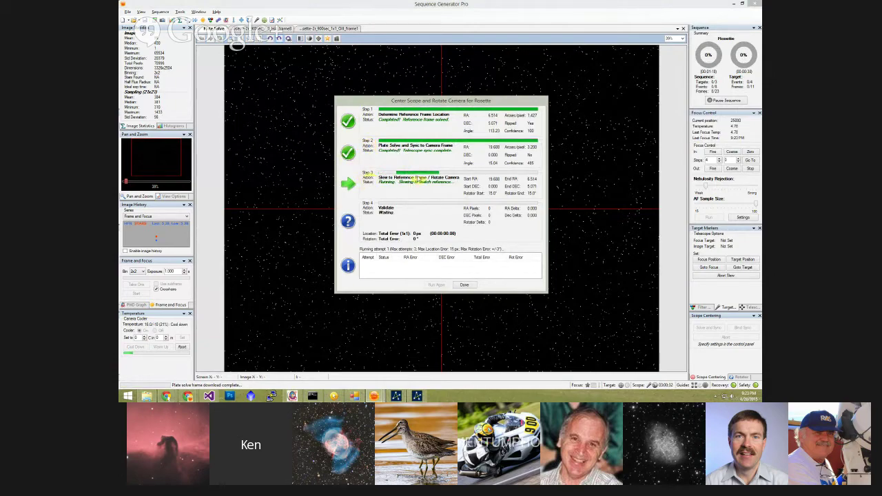
left_click(396, 396)
left_click(417, 397)
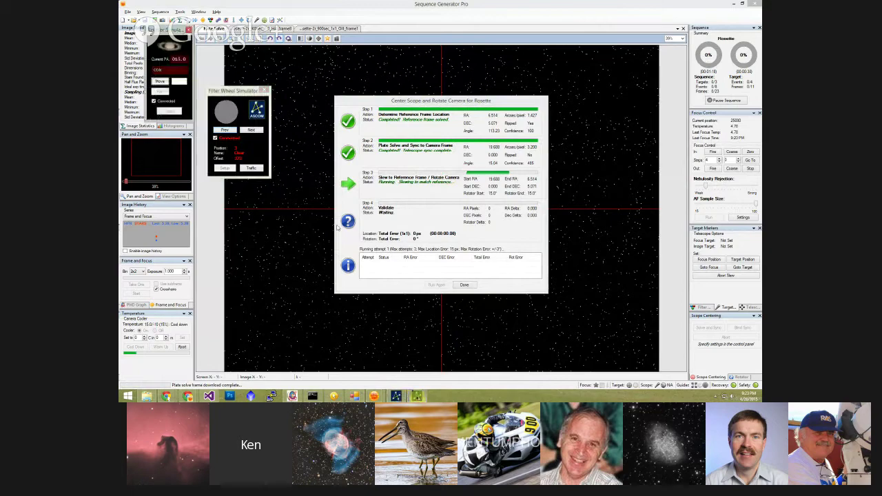
Step: Bring up the PHD2 guiding window, enlarge it to watch the guider calibration, and move it out of the way
left_click(390, 7)
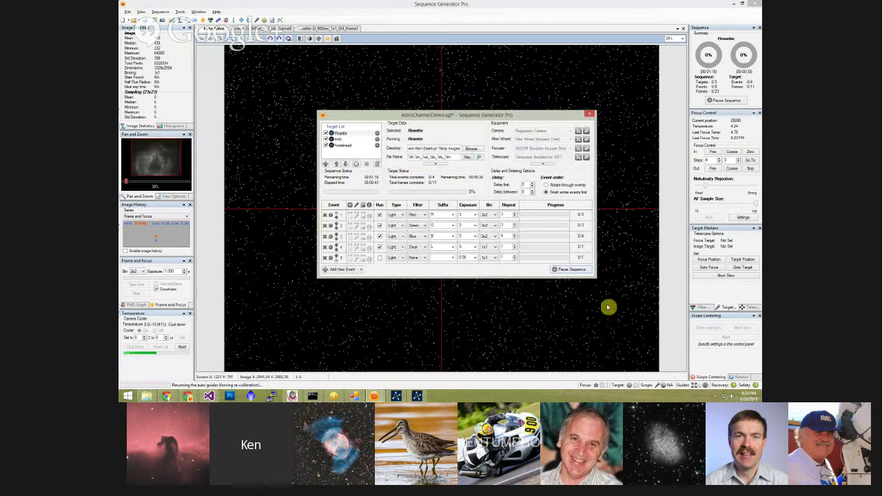
left_click_drag(3, 233, 247, 231)
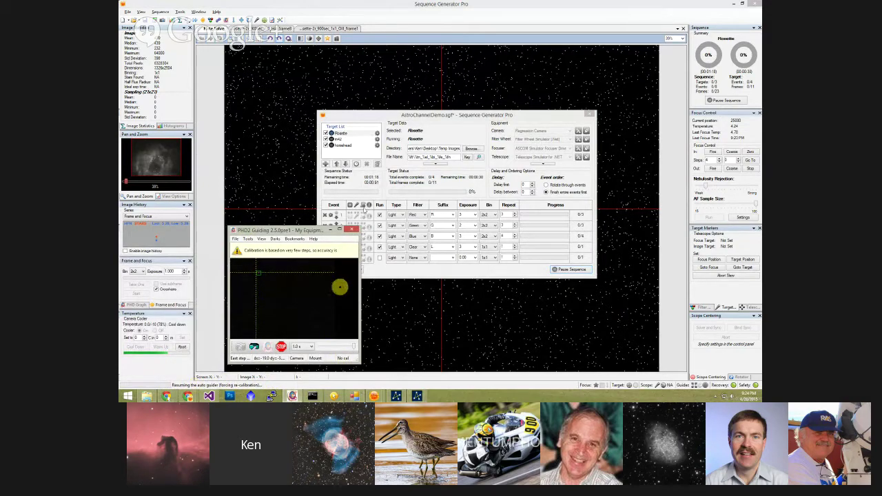
left_click_drag(359, 226, 503, 95)
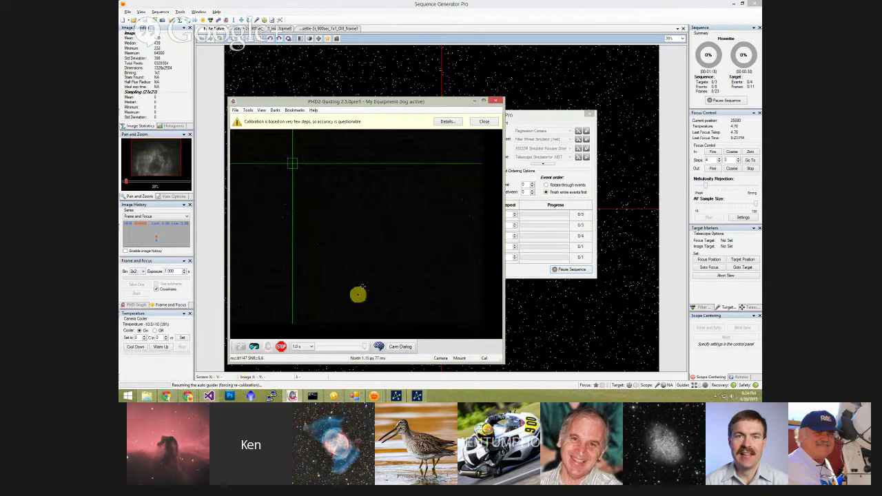
left_click_drag(440, 104, 49, 55)
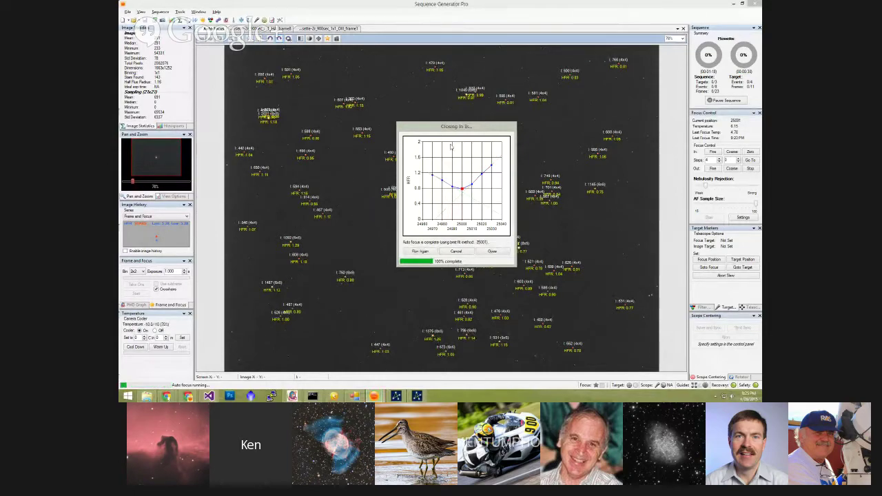
Step: Examine the best focus point on the auto focus graph and show the histograms for the captured Red frames
left_click(462, 194)
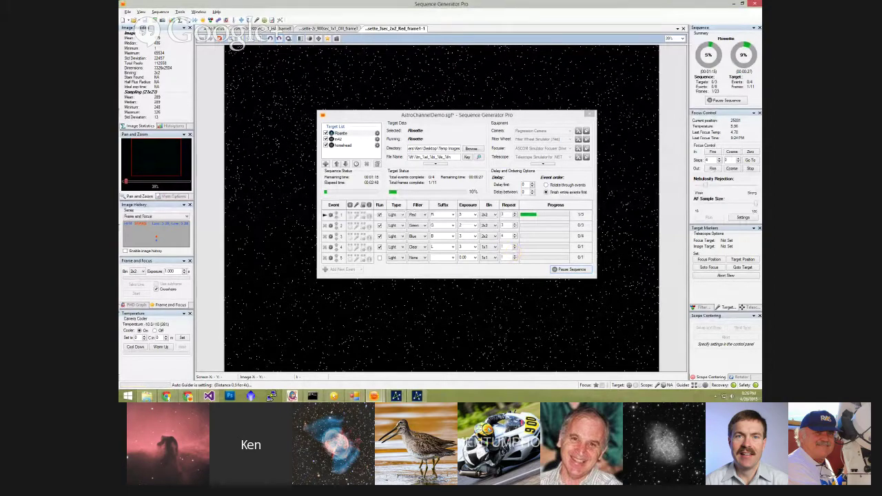
left_click(173, 126)
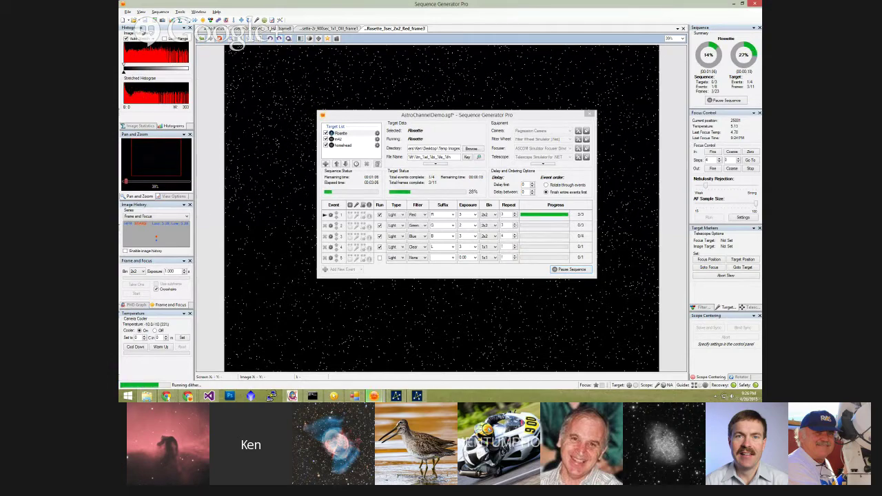
left_click(136, 51)
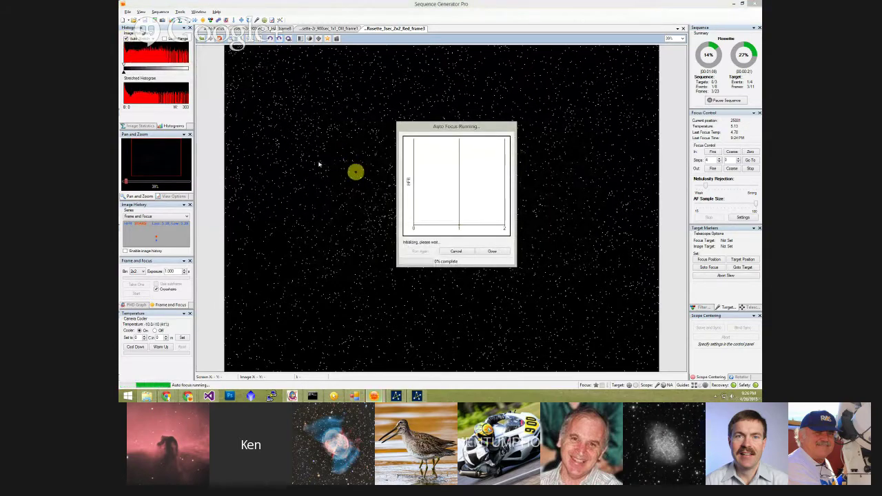
Step: Cancel the auto focus run that precedes the Green event and close the sequence window
left_click(459, 251)
left_click(499, 217)
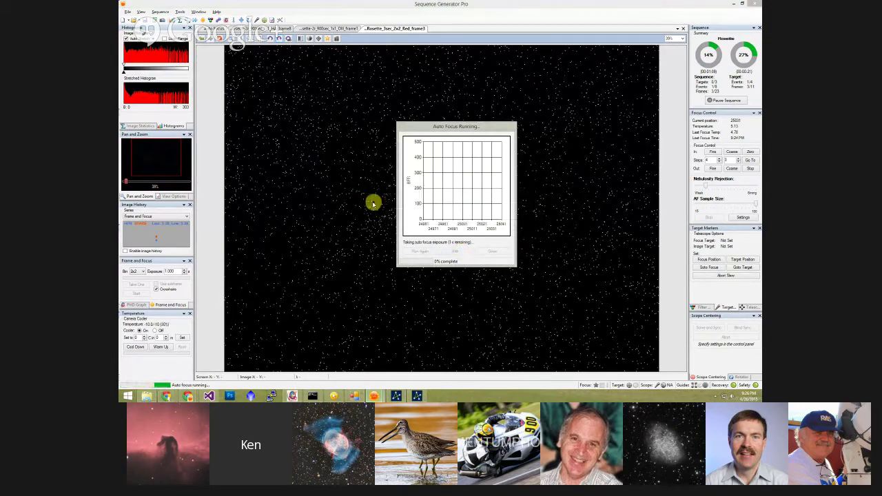
left_click(264, 125)
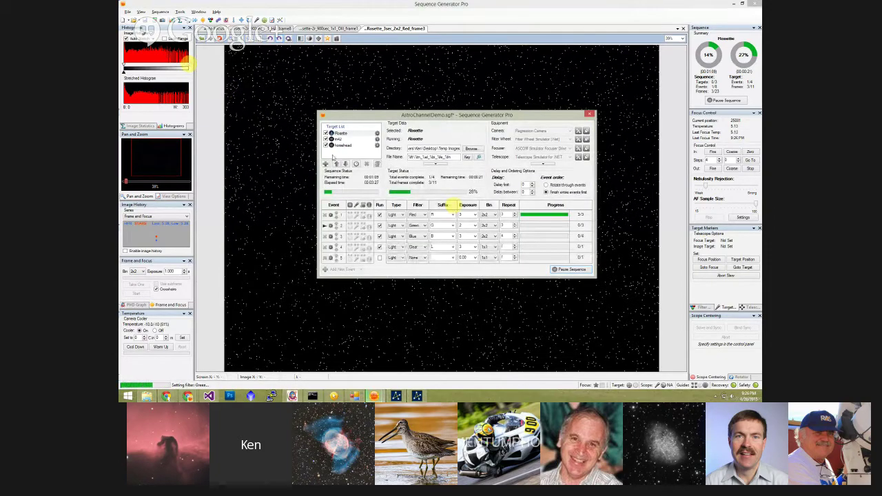
left_click(127, 40)
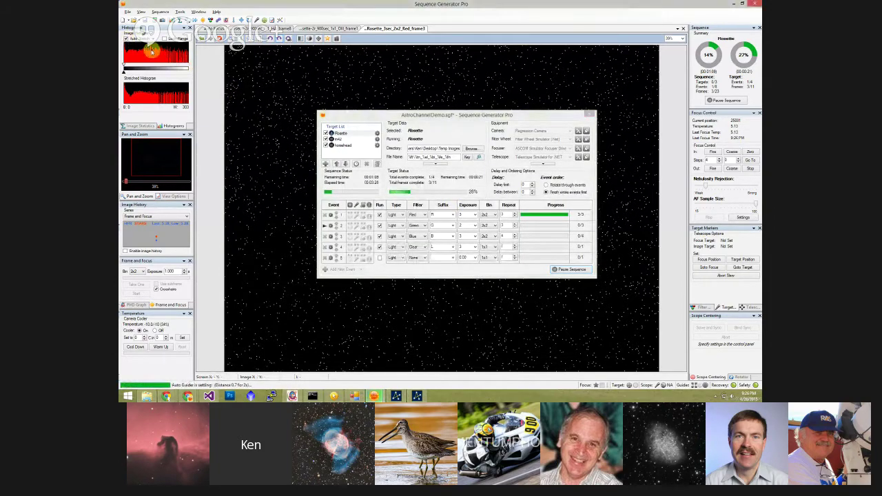
left_click(587, 114)
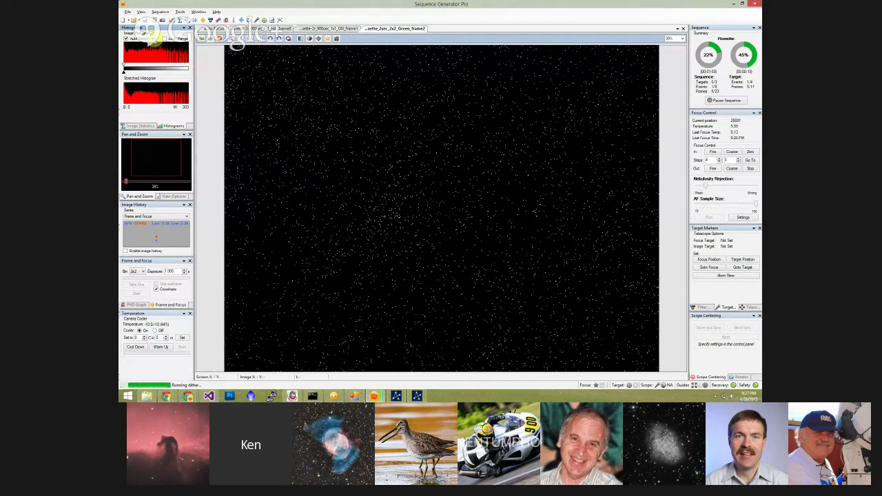
Step: Cancel the auto focus run that follows the Green event and lower the white point in the image histogram
left_click(140, 39)
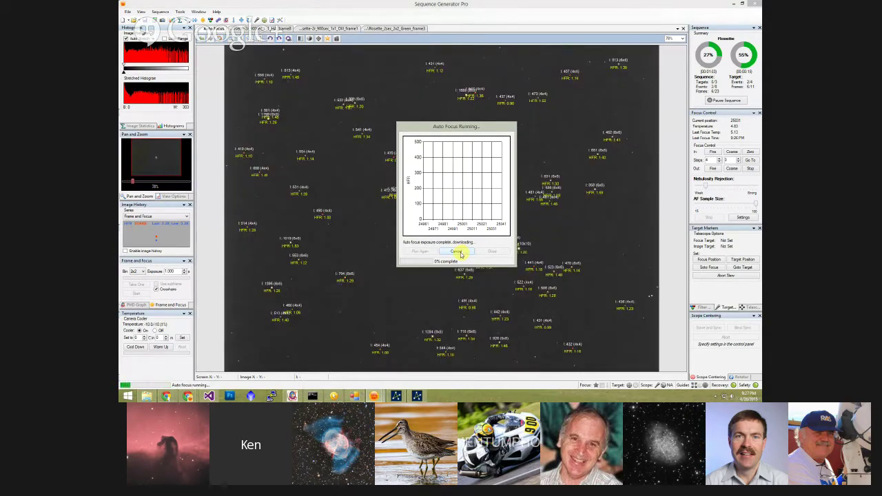
left_click(459, 252)
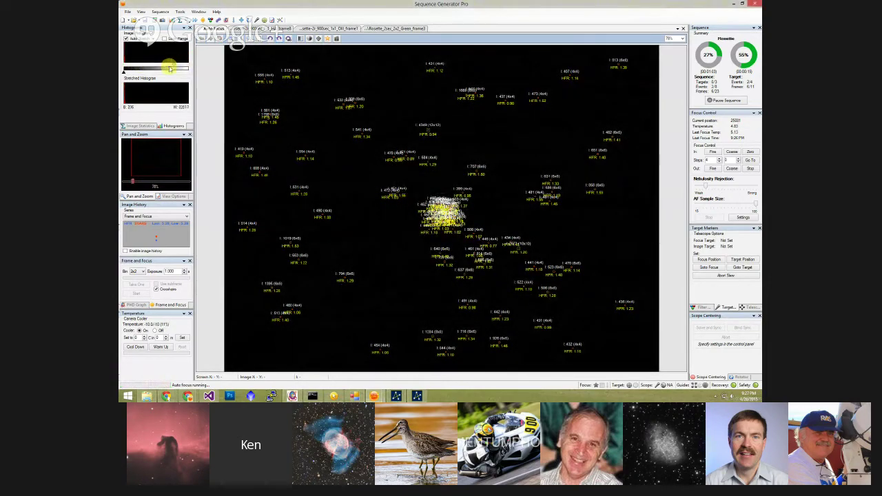
left_click(170, 69)
mouse_move(142, 71)
left_mouse_down()
mouse_move(160, 67)
mouse_move(147, 67)
left_mouse_up()
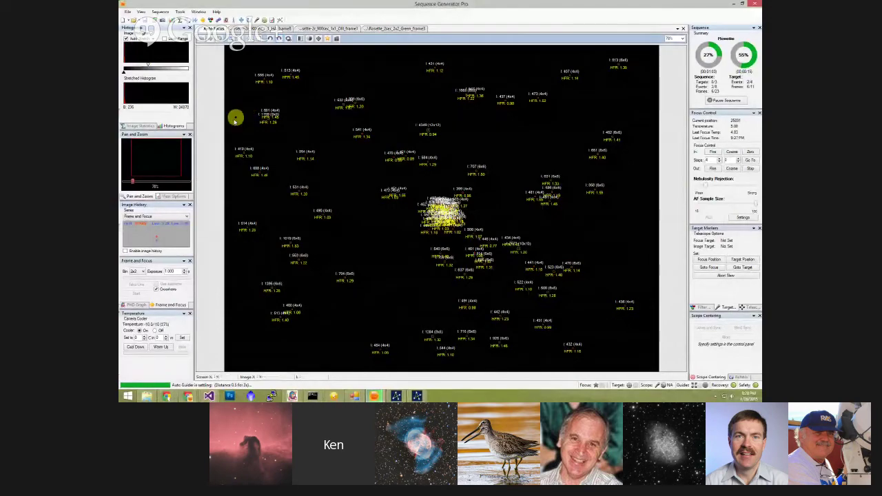
Step: Reopen the sequence window to follow the Blue event's progress, and cancel the next auto focus run
left_click(155, 18)
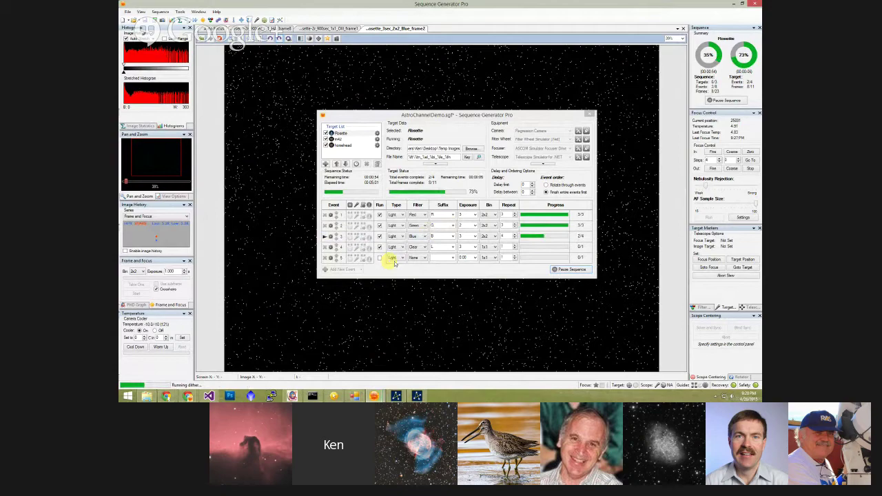
left_click(200, 380)
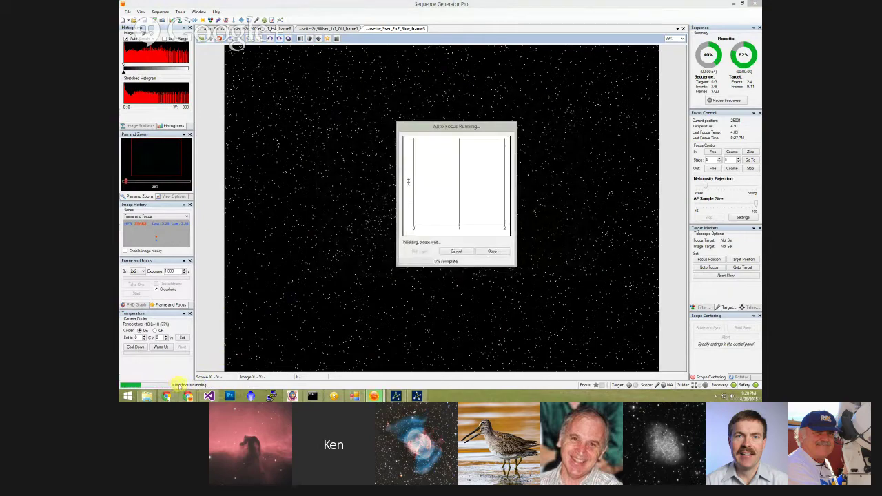
left_click(462, 253)
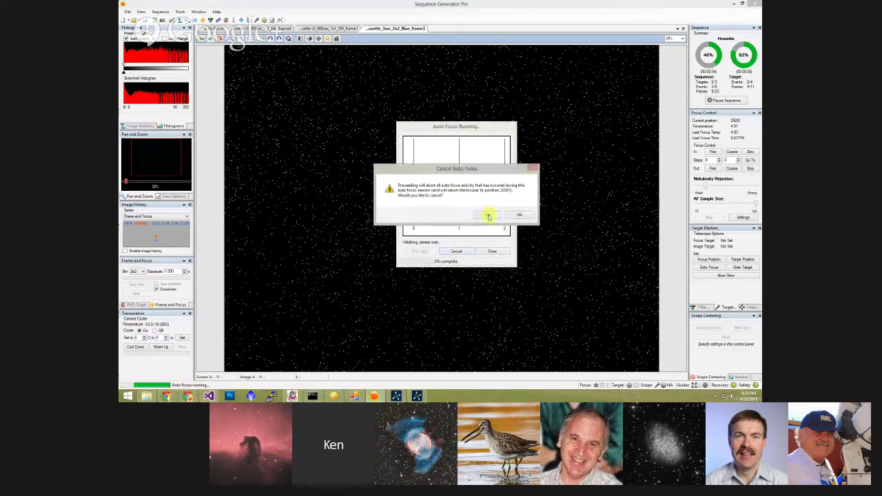
left_click(488, 215)
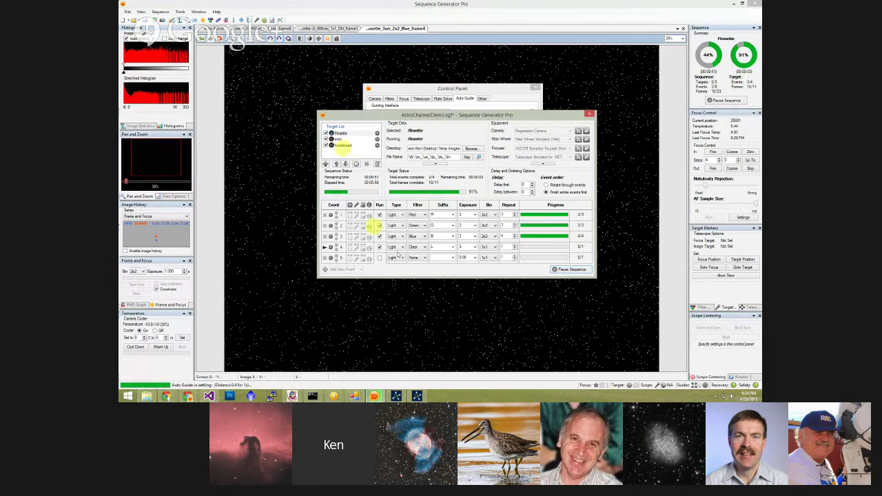
Step: Move the PHD2 window aside to follow the m42 centering, check the auto guide settings, and close the Control Panel
left_click_drag(120, 112, 437, 130)
left_click_drag(384, 130, 611, 83)
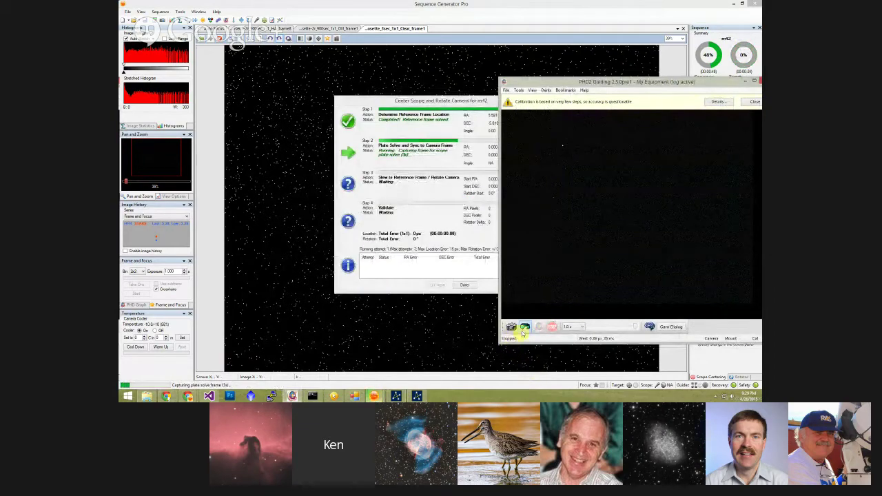
left_click_drag(540, 83, 600, 77)
left_click(597, 71)
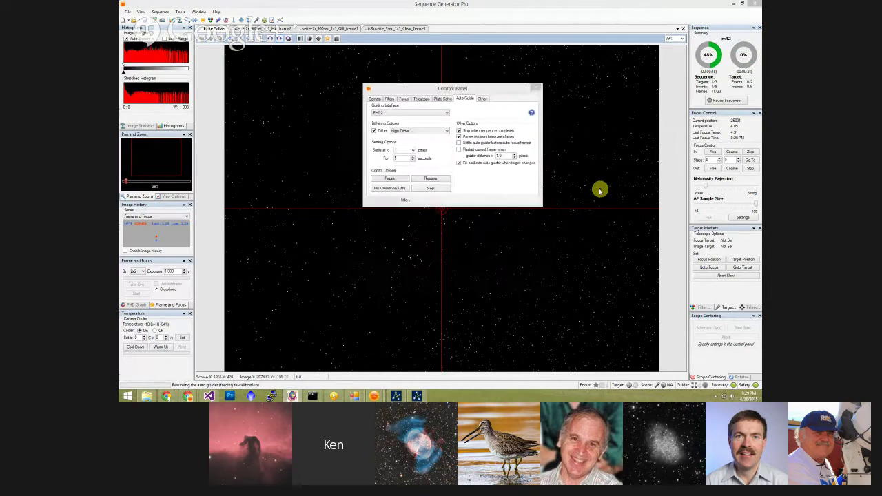
left_click(536, 89)
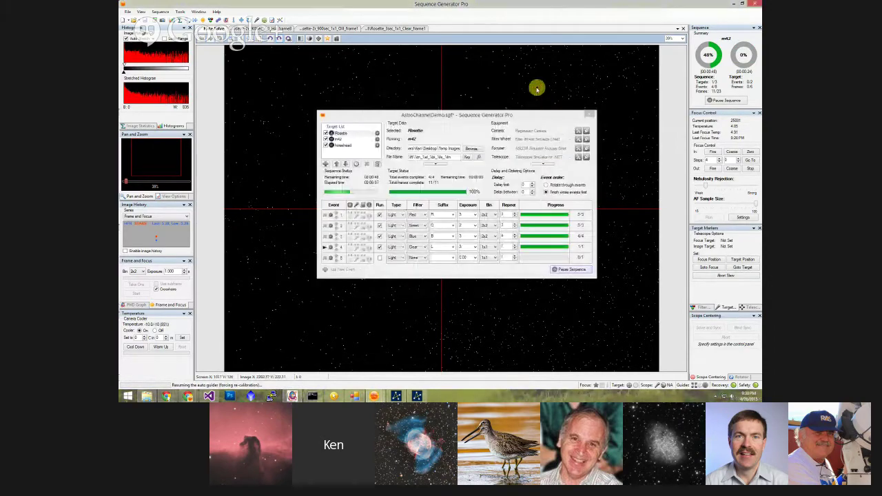
Step: Select the m42 target, stop the calibration running in PHD2, and close the PHD2 window
left_click(339, 139)
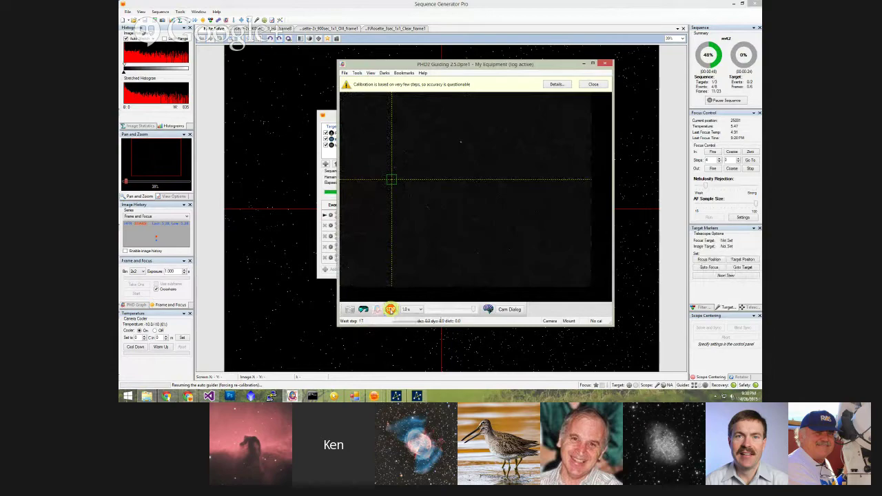
left_click(390, 310)
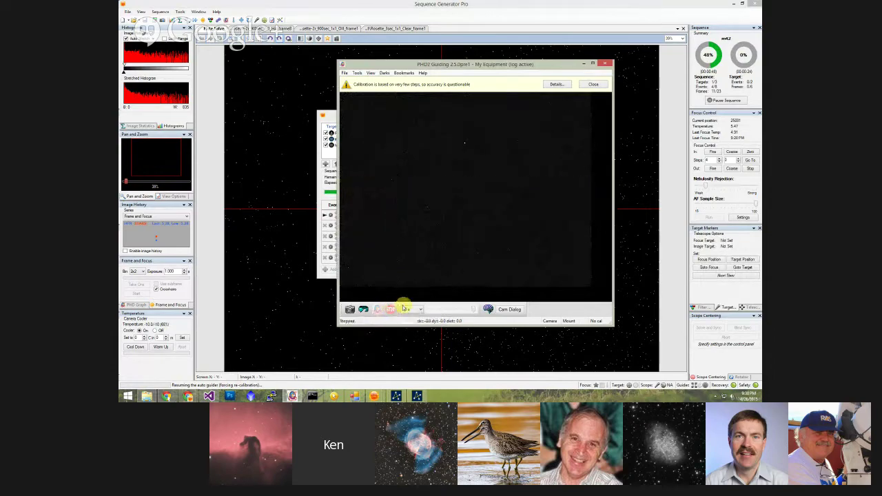
left_click(605, 64)
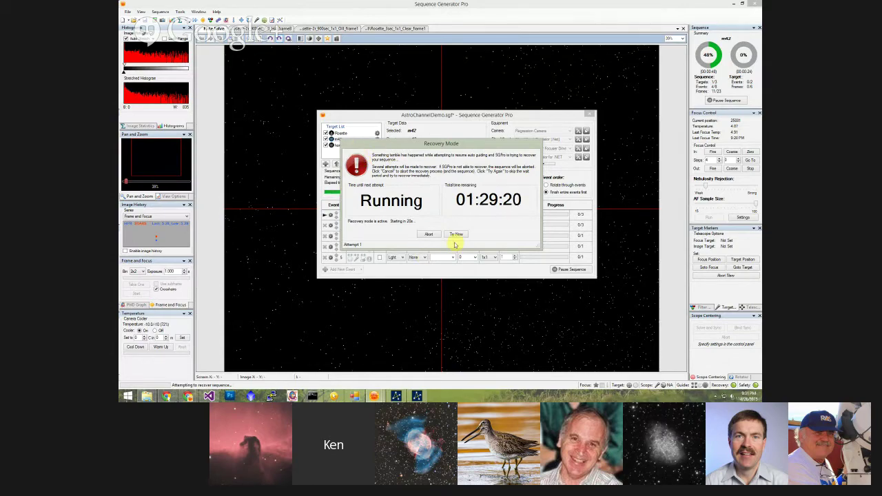
Step: Abort the sequence from recovery mode without running the end of sequence options, and dismiss the error
left_click(433, 234)
left_click(434, 213)
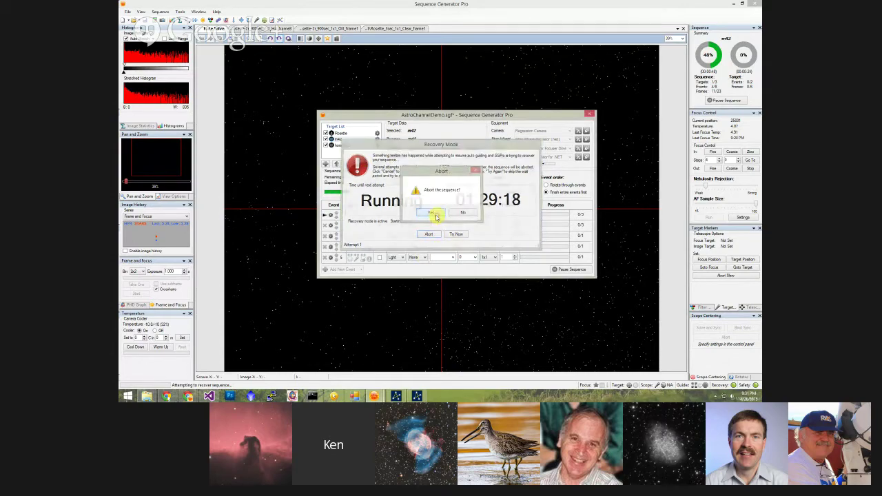
left_click(419, 197)
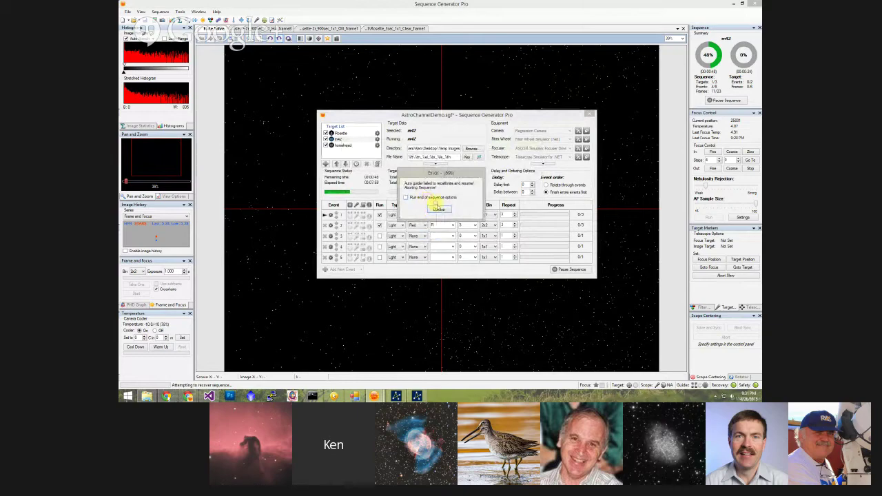
left_click(441, 210)
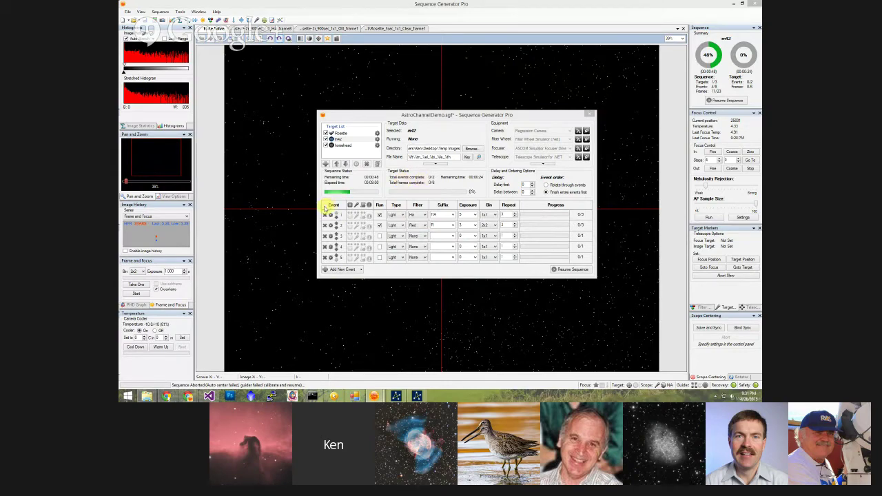
Step: Review the filter list in the Control Panel, including the Clear filter's focus position and the Ha entry, and close the filter setup
key("ctrl+p")
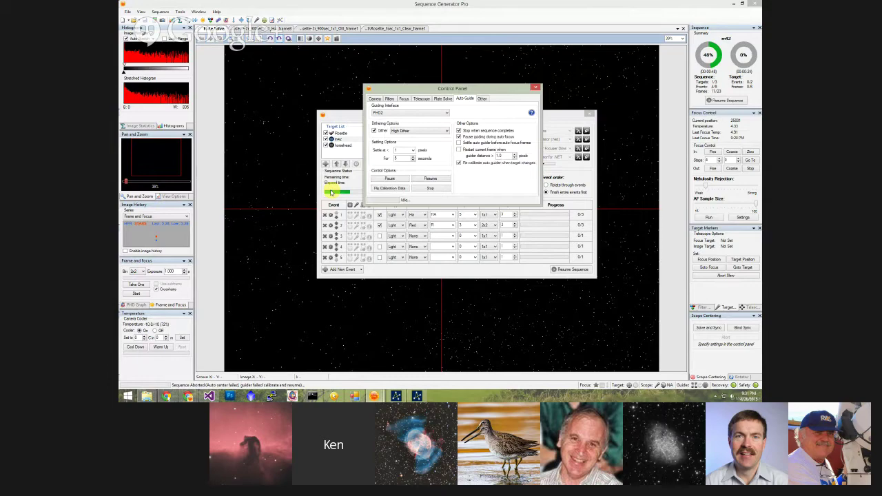
left_click(389, 98)
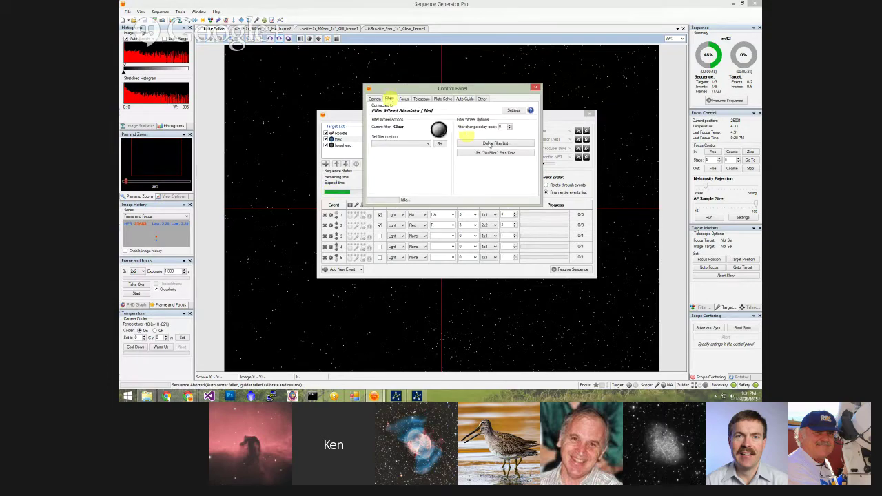
left_click(489, 143)
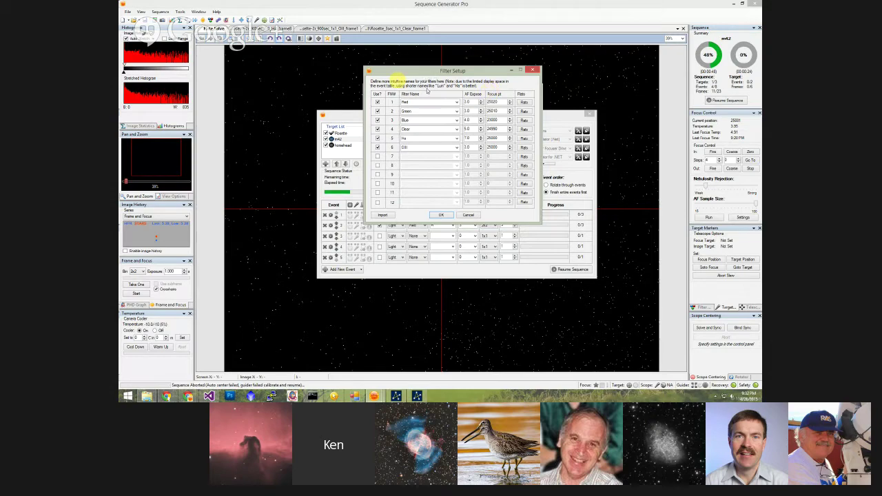
left_click_drag(414, 71, 404, 89)
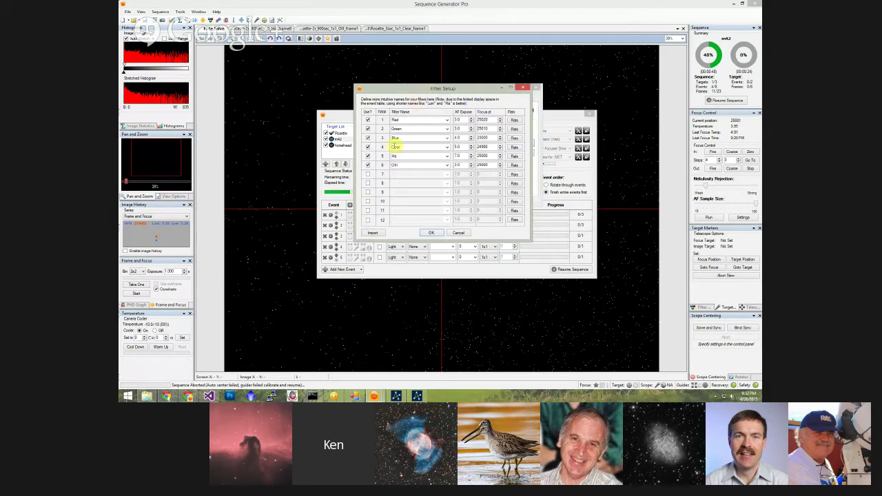
mouse_move(407, 147)
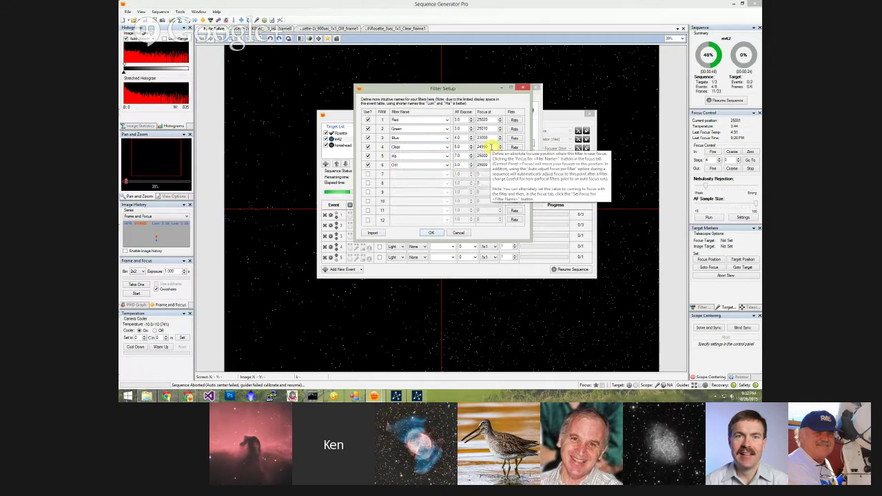
double_click(487, 147)
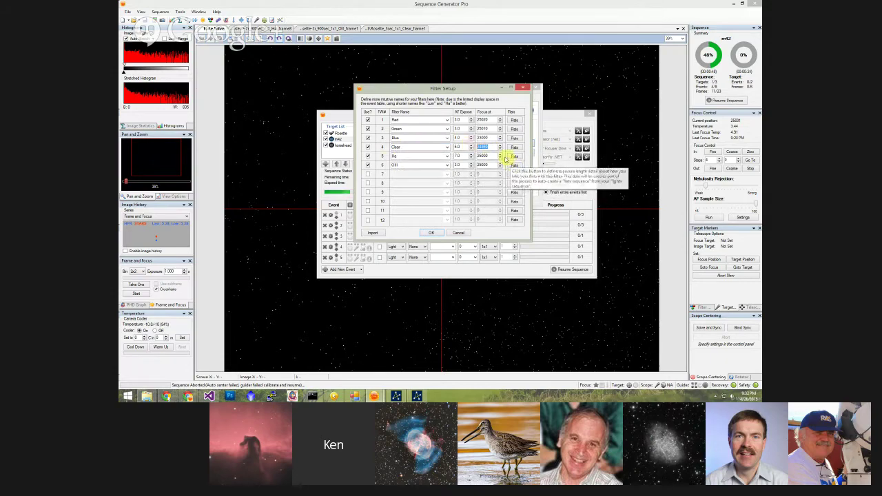
left_click(395, 155)
type("Ha")
left_click(526, 89)
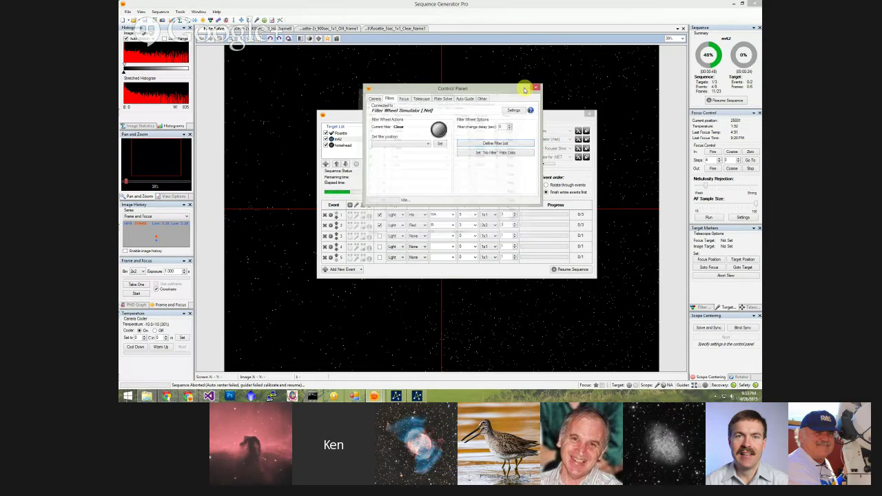
Step: Choose Clear as the auto focus filter, close the auto focus options, and enable automatic focus adjustment per filter
left_click(406, 99)
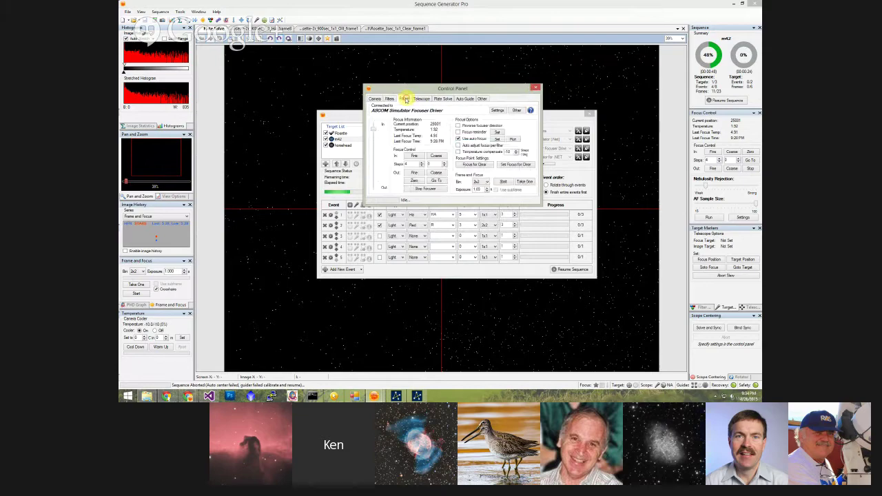
left_click(497, 139)
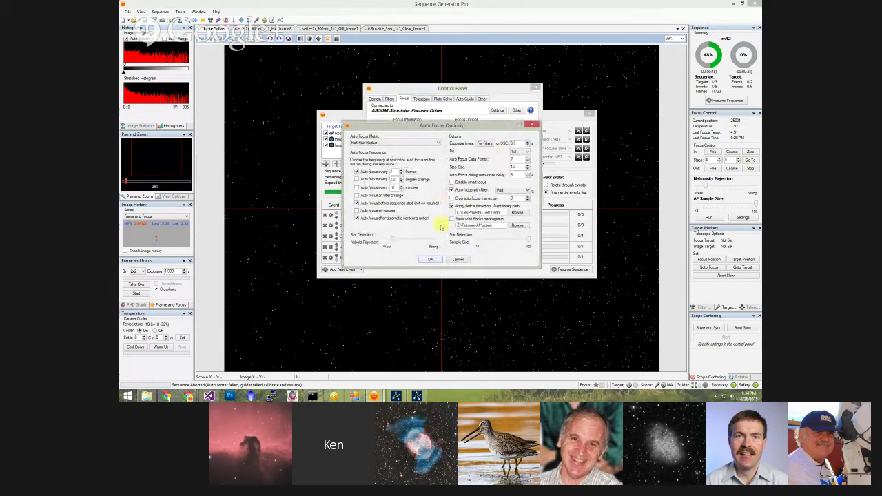
left_click(519, 190)
left_click(519, 218)
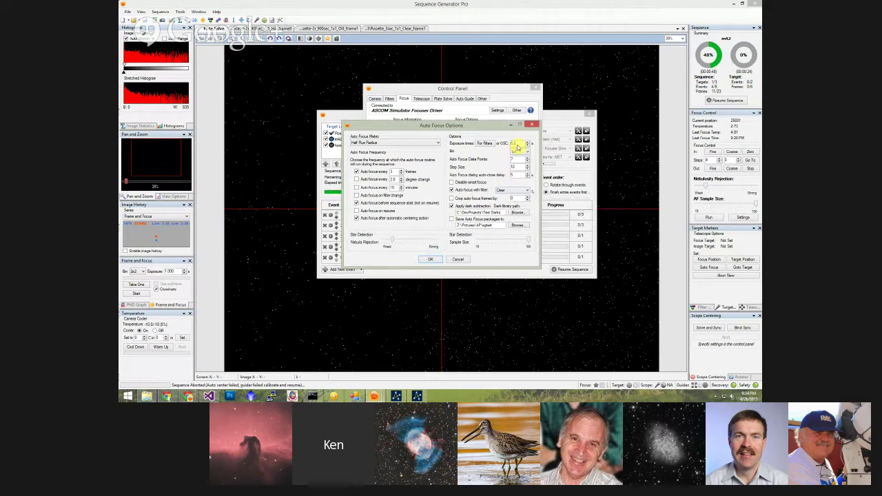
left_click(528, 125)
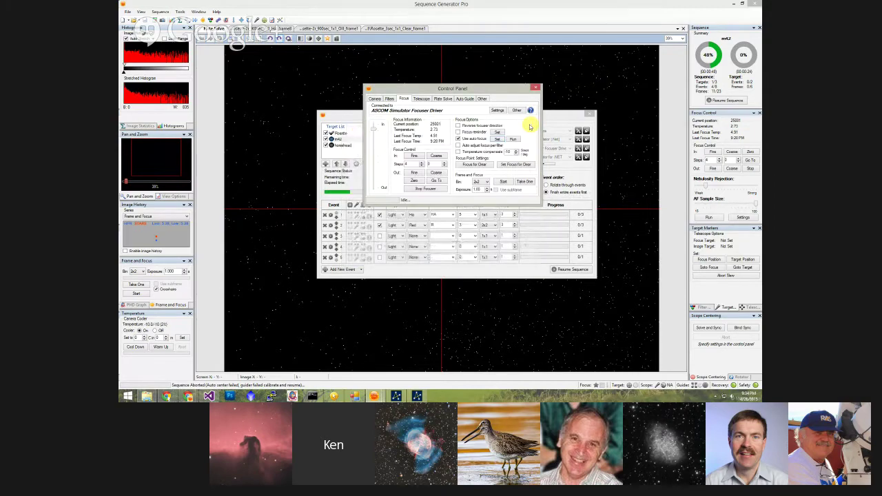
left_click(473, 146)
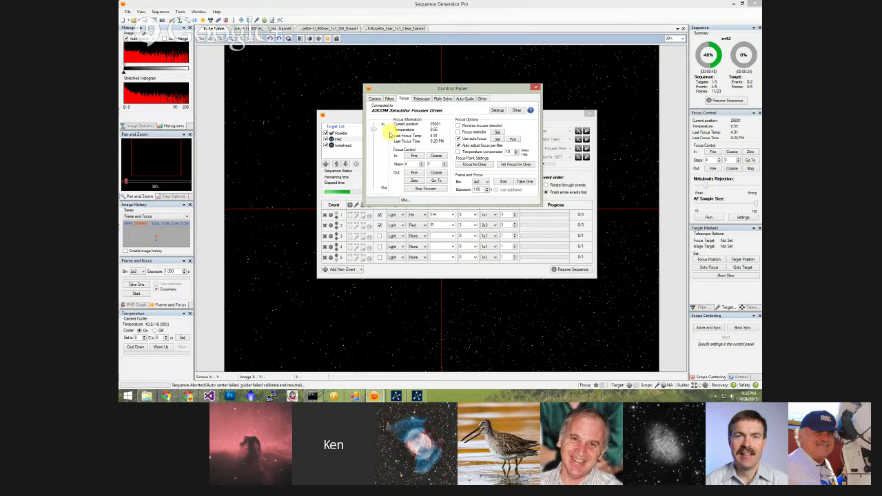
mouse_move(478, 147)
Step: Check the Sequence Generator Pro version and licensing information and close the About dialog
left_click(217, 13)
left_click(238, 114)
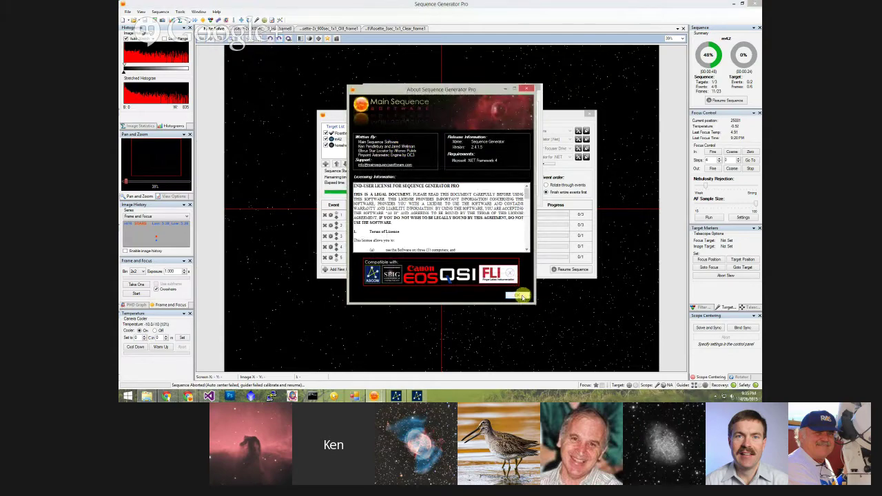
left_click(517, 295)
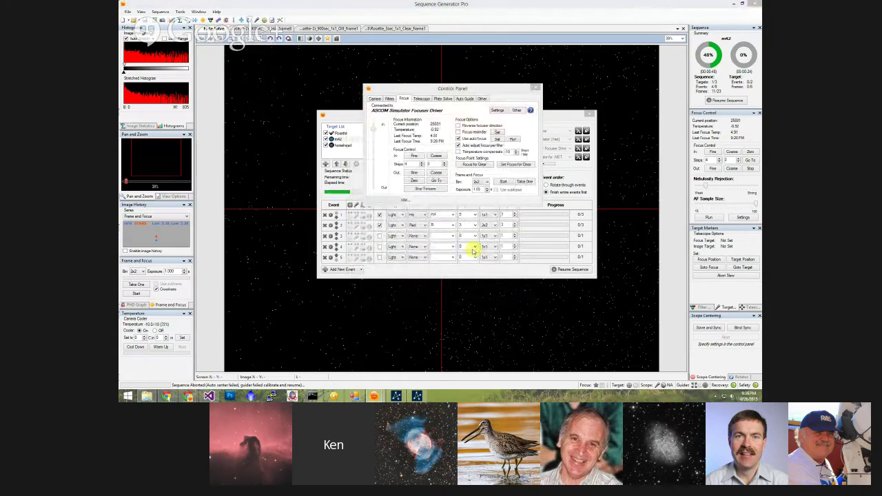
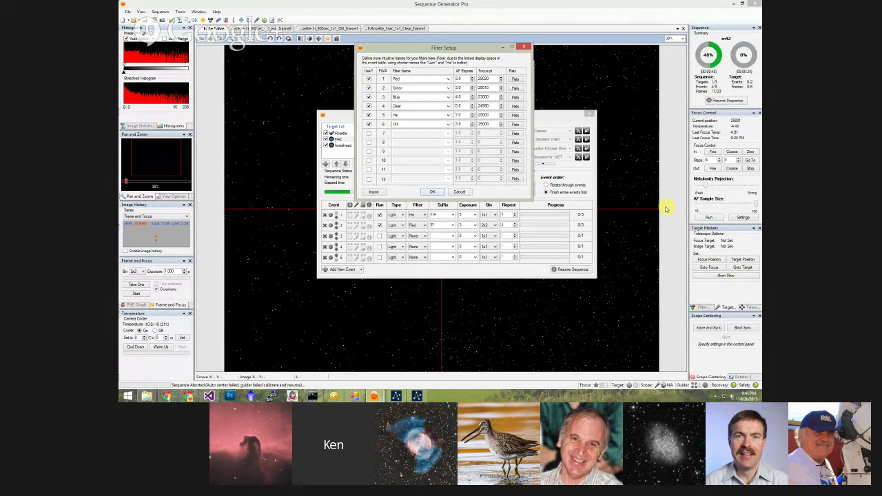
Step: Close the filter setup, circle the focus point settings and the current focuser position with the screen pen, and clear the annotations
left_click(525, 46)
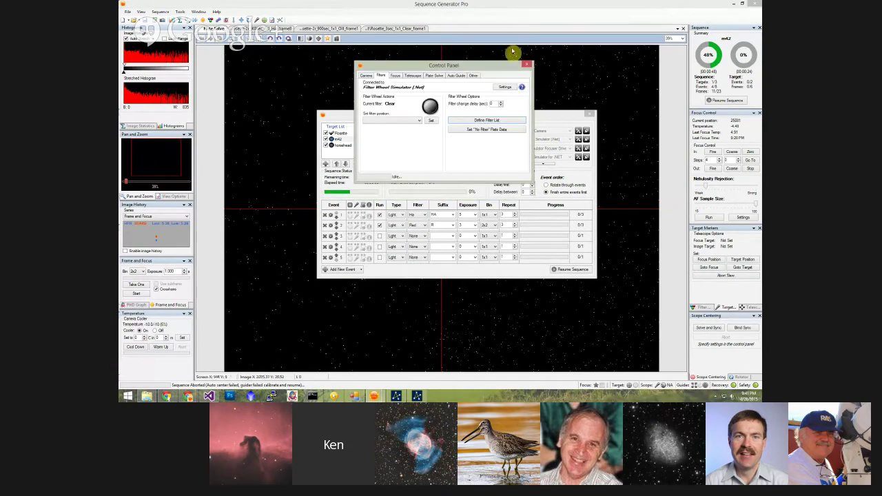
left_click(396, 76)
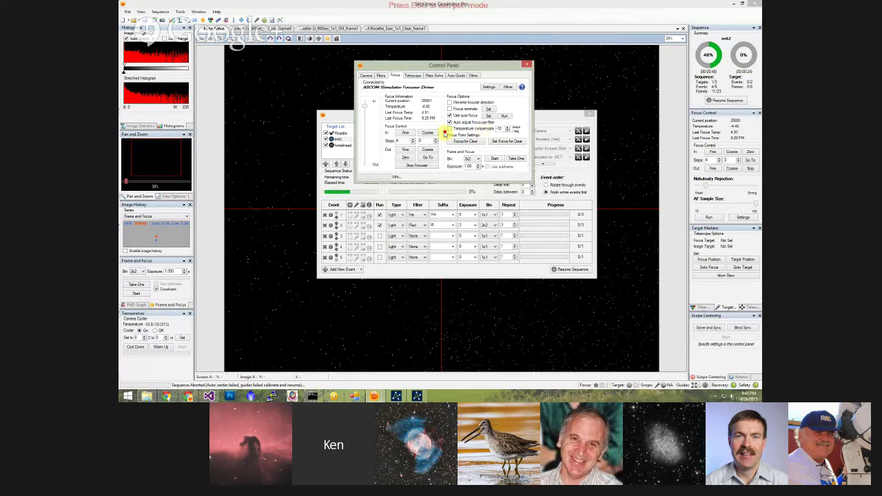
key("ctrl+2")
mouse_move(443, 131)
left_mouse_down()
mouse_move(458, 146)
mouse_move(531, 147)
mouse_move(530, 136)
mouse_move(444, 132)
left_mouse_up()
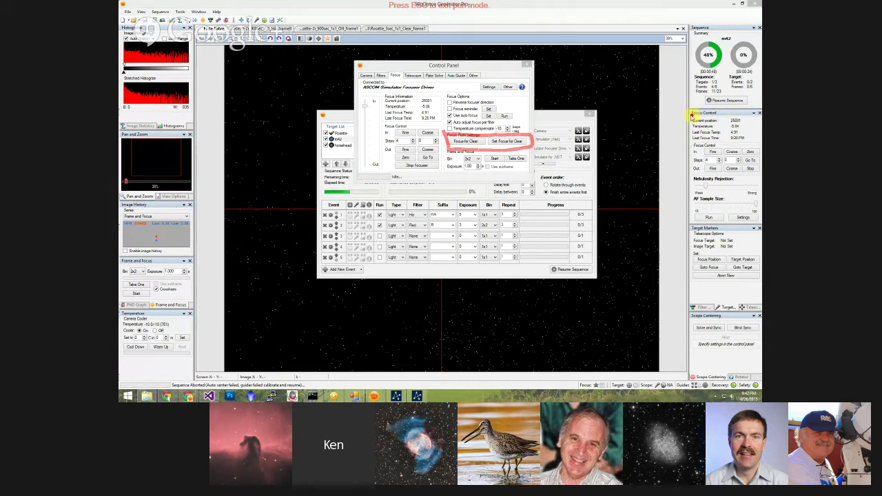
mouse_move(691, 112)
left_mouse_down()
mouse_move(690, 122)
mouse_move(748, 125)
mouse_move(734, 110)
mouse_move(688, 117)
left_mouse_up()
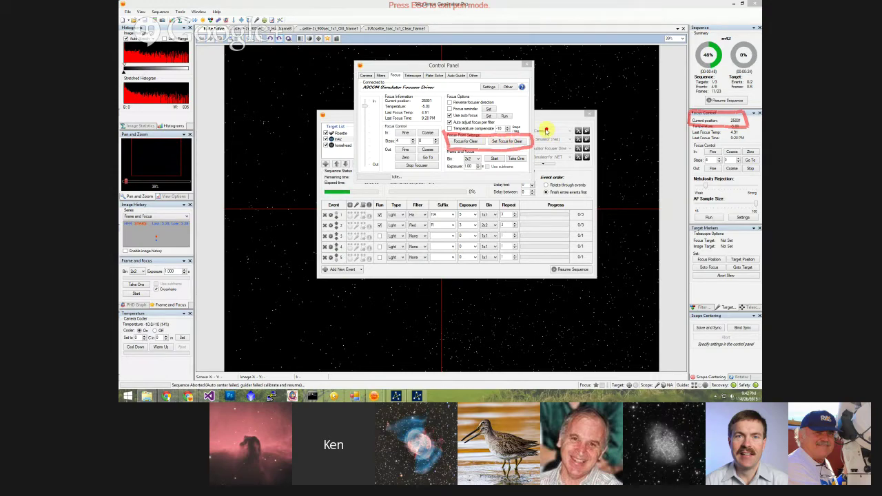
key("Escape")
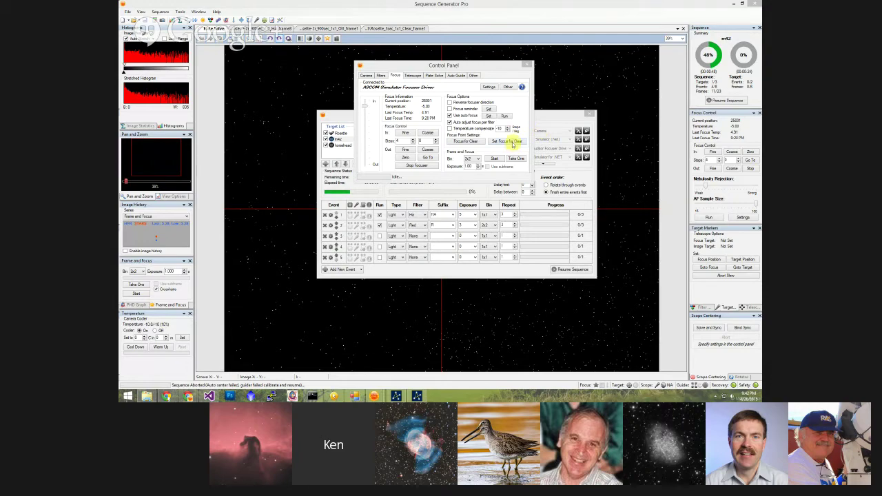
Step: Set the Clear filter's focus point to 25001 without adjusting the other filters, and verify it in the filter list
left_click(513, 142)
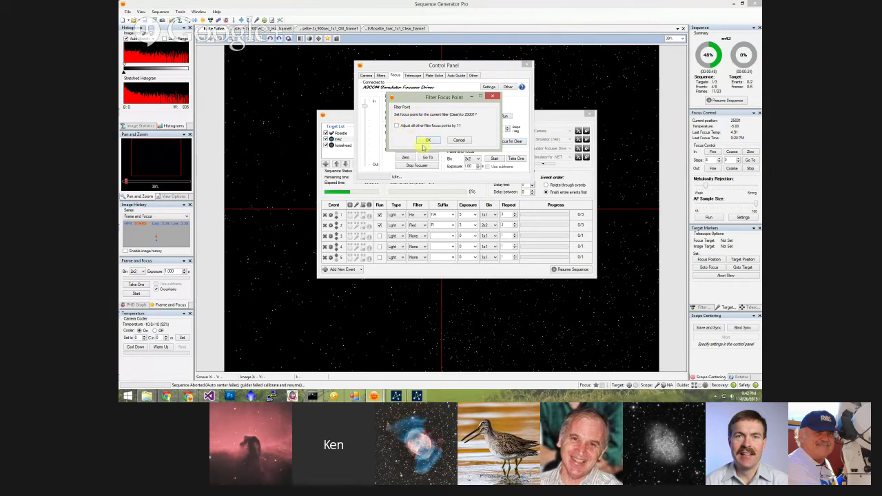
left_click(427, 141)
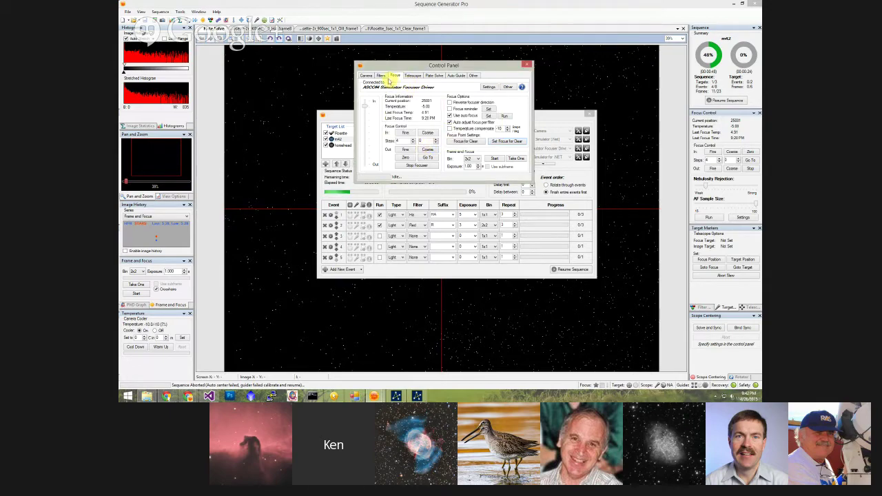
left_click(382, 76)
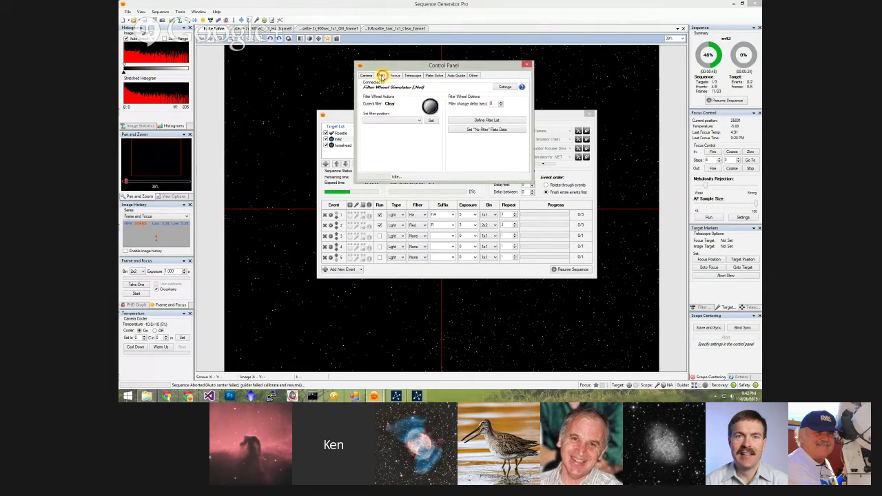
left_click(480, 121)
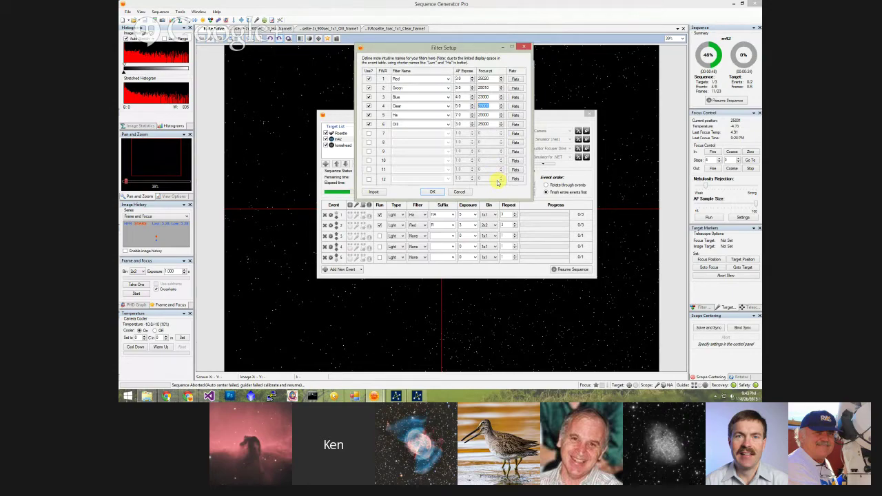
left_click(460, 192)
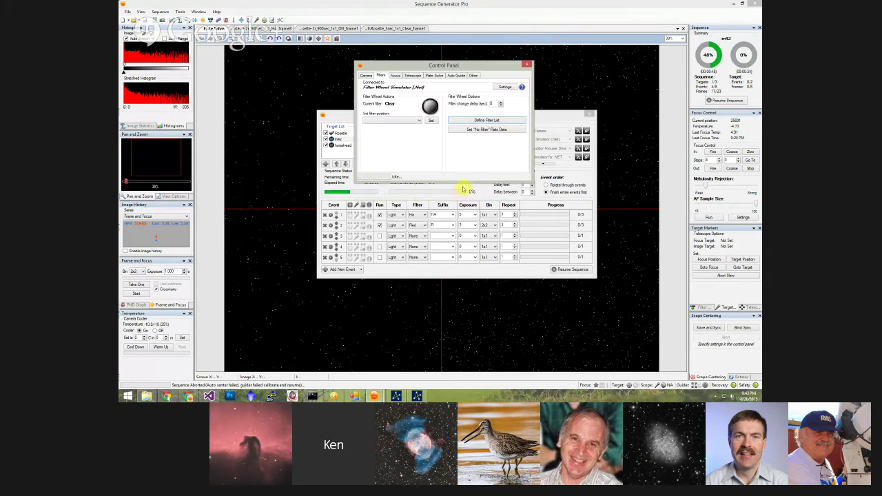
Step: Set the focuser's fine step size to 10 and its coarse step size to 100
left_click(395, 76)
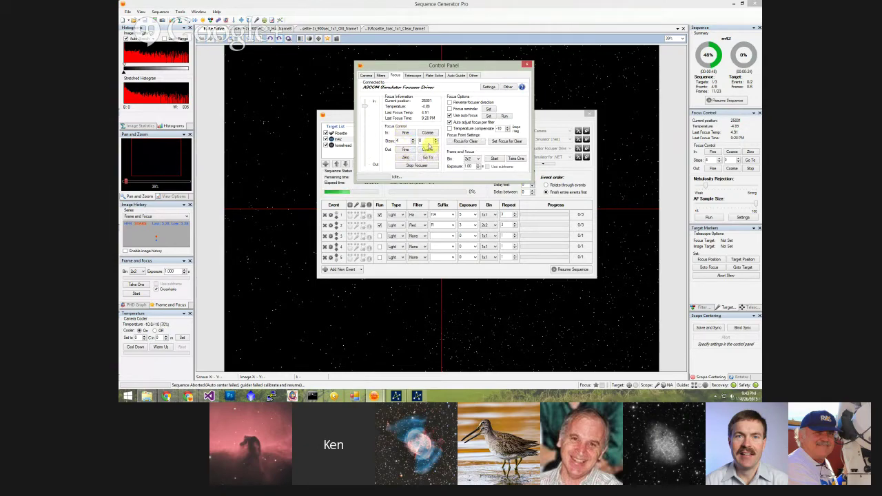
left_click_drag(407, 142, 372, 139)
type("10")
key("Tab")
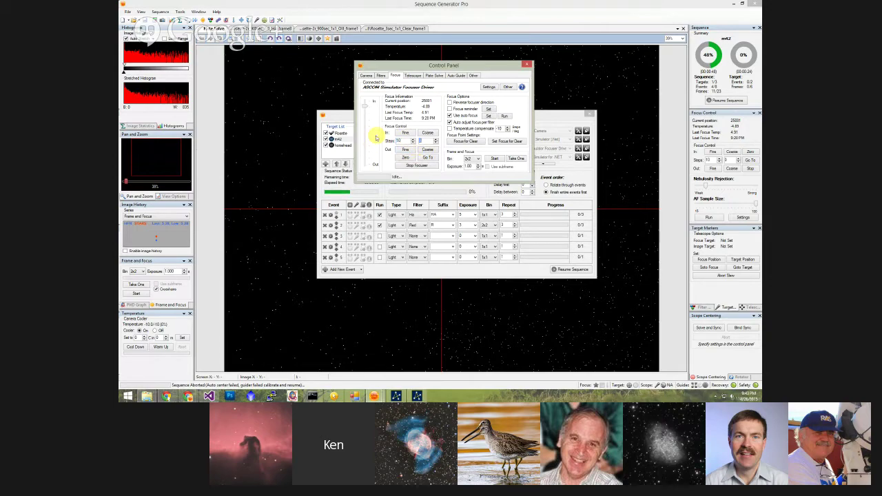
type("100")
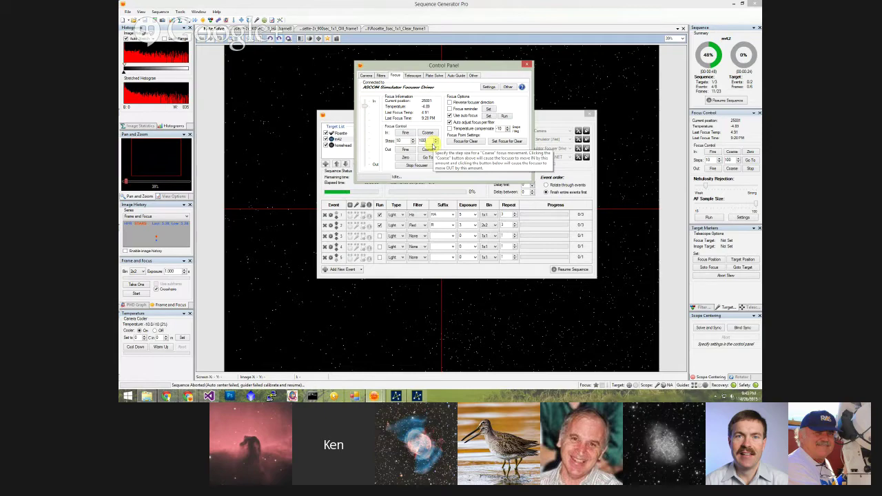
left_click(529, 66)
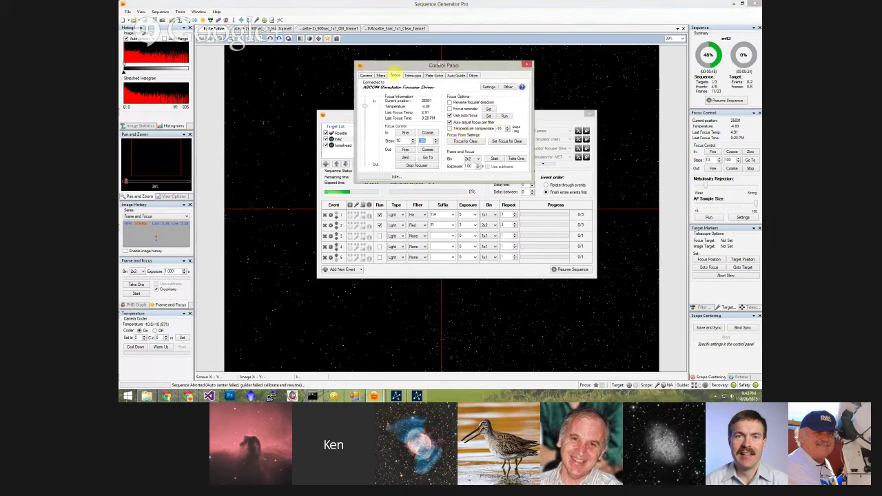
Step: Move the Control Panel window up slightly and move the focuser inward by three fine steps
left_click_drag(445, 61, 441, 49)
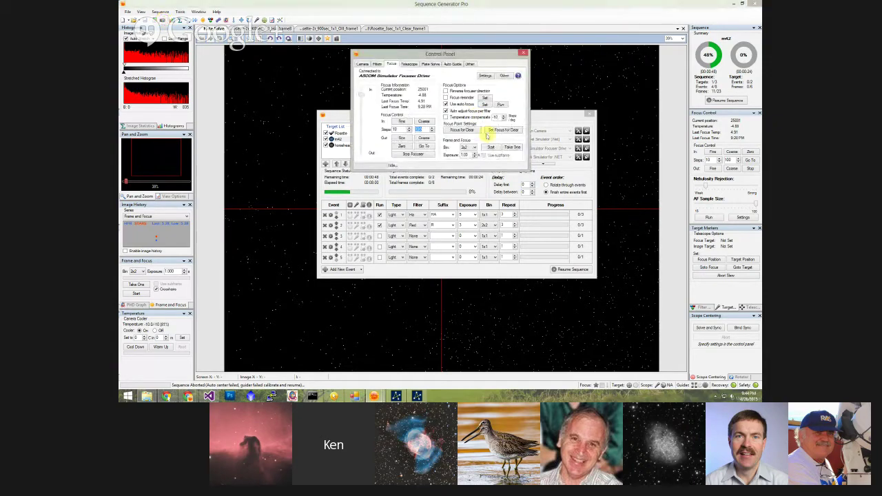
left_click(403, 122)
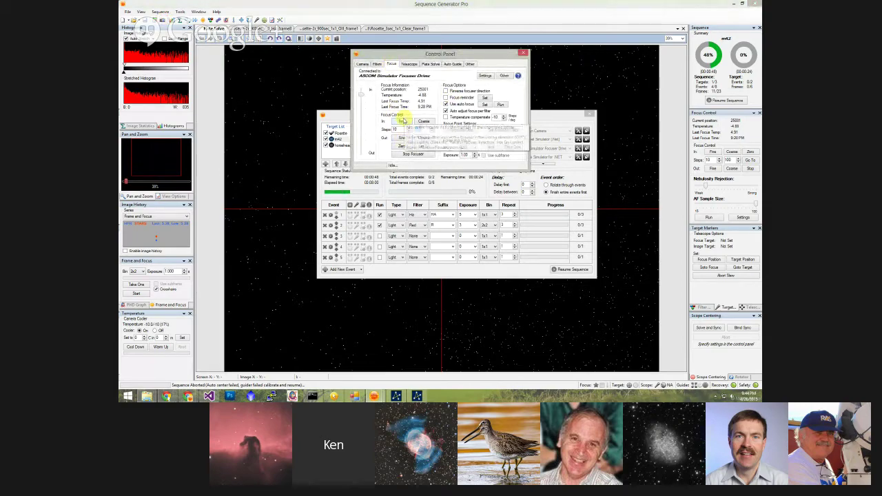
left_click(403, 122)
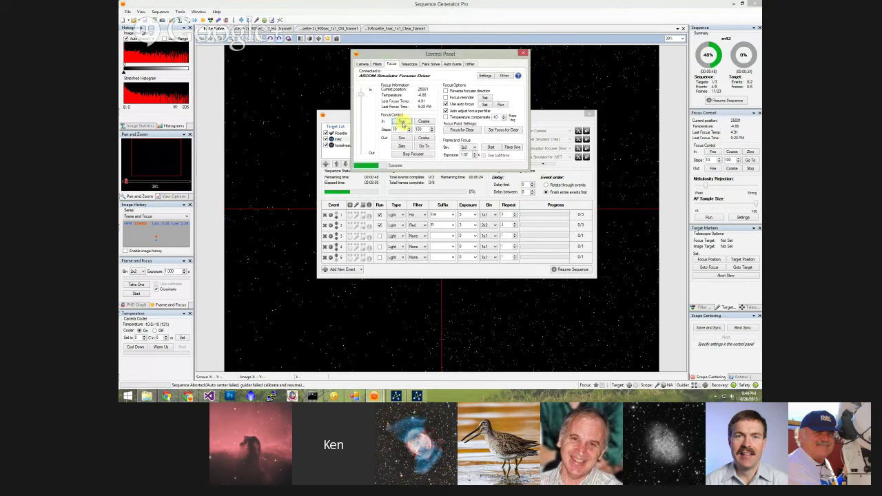
left_click(402, 122)
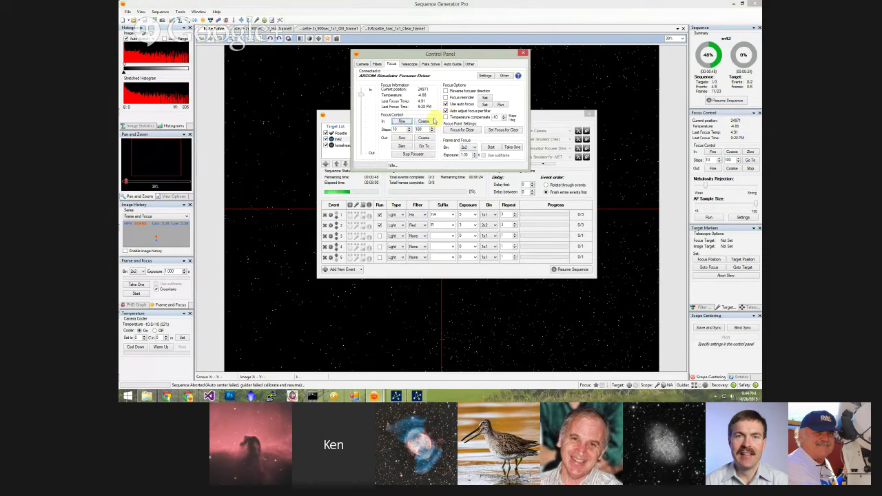
Step: Switch the filter wheel from Clear to the Blue filter
left_click(697, 307)
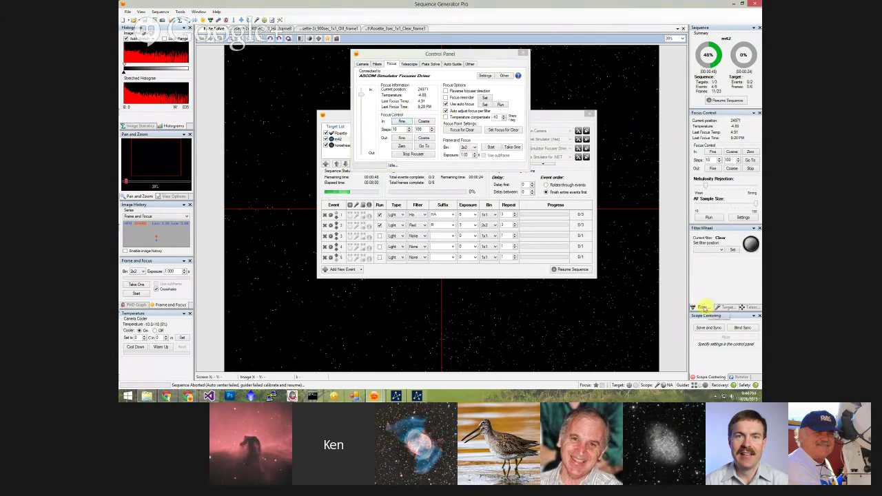
left_click(721, 251)
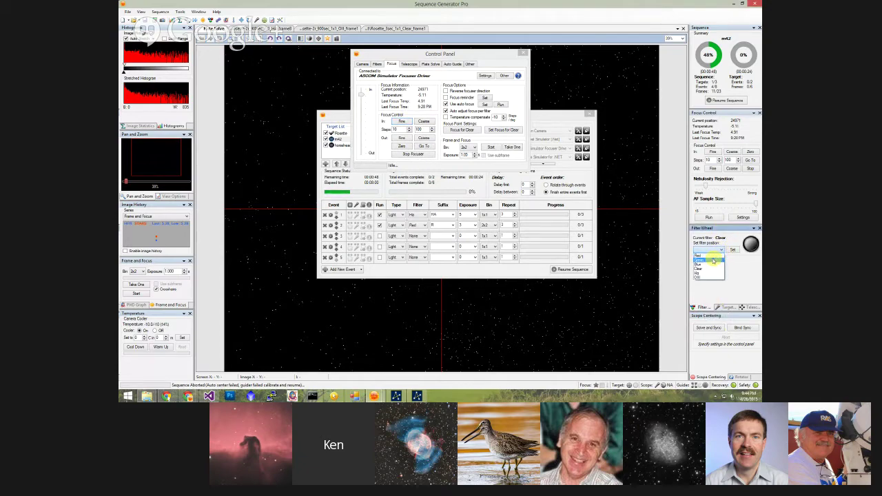
left_click(710, 265)
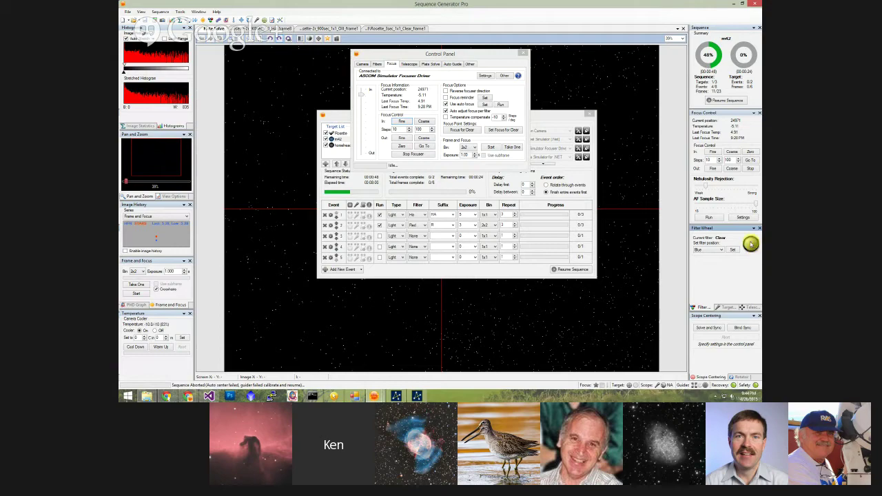
left_click(732, 250)
Step: Fine-adjust the focuser and save 22970 as the Blue filter's focus point without adjusting the other filters
left_click(404, 139)
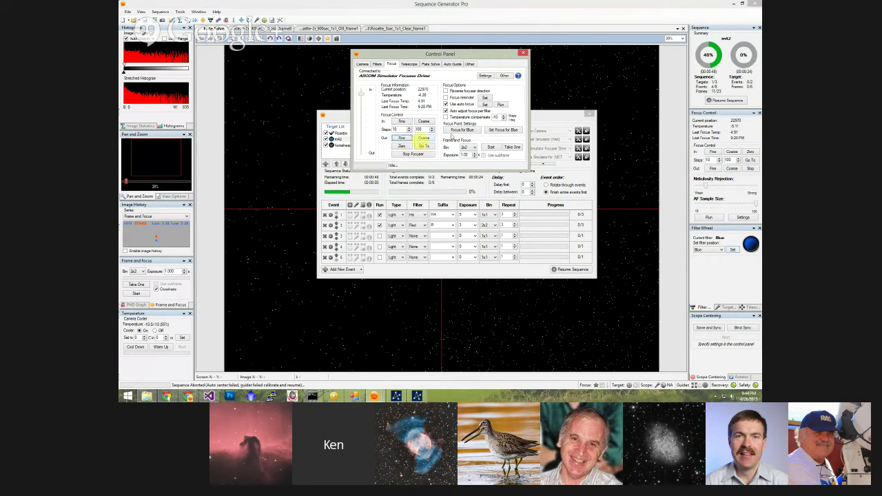
left_click(505, 130)
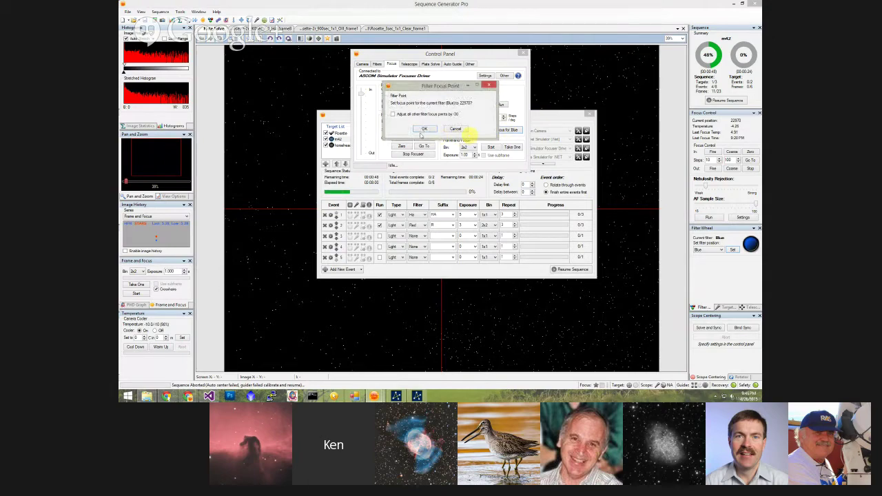
left_click(426, 128)
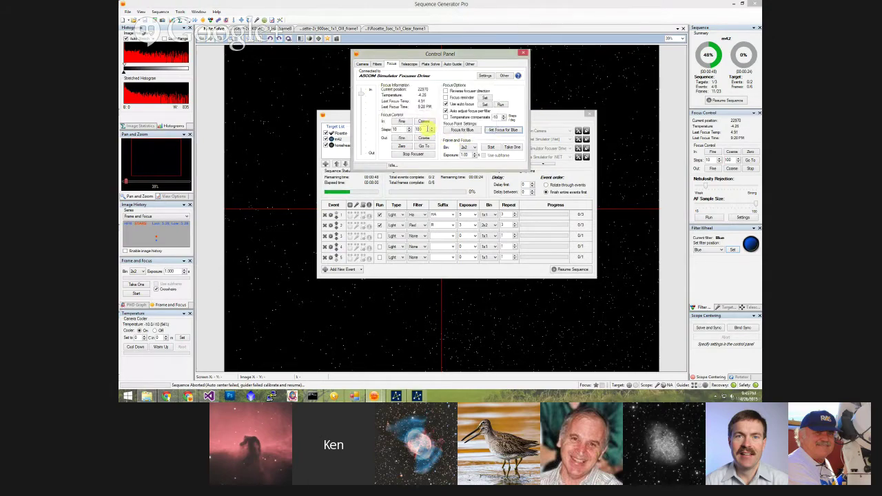
Step: Switch the filter wheel to Red and move the focuser inward by one fine step to 25010
left_click(721, 251)
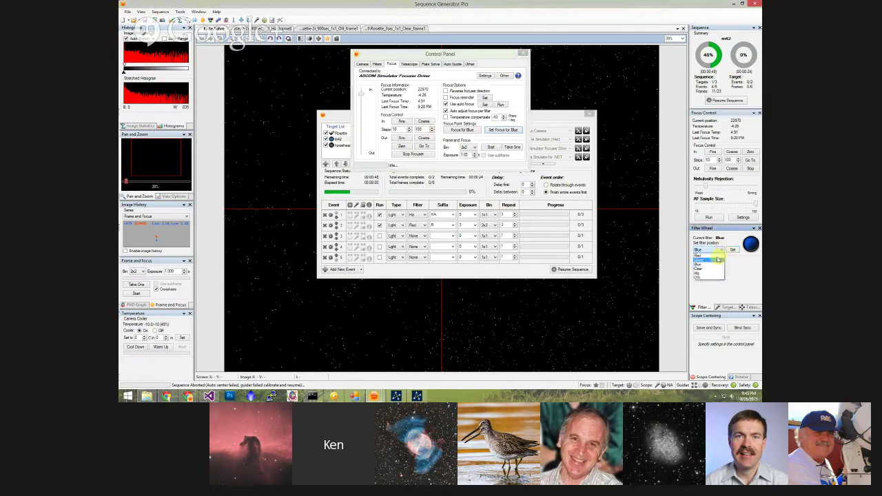
left_click(709, 256)
left_click(732, 250)
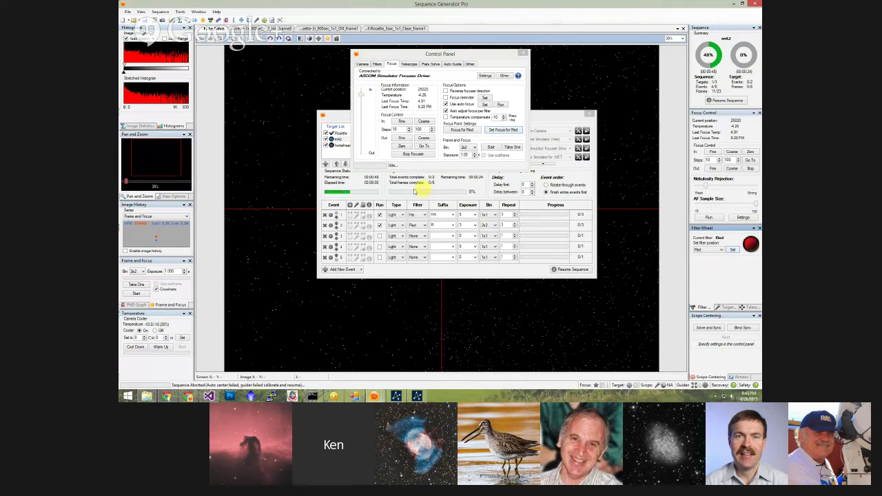
left_click(402, 122)
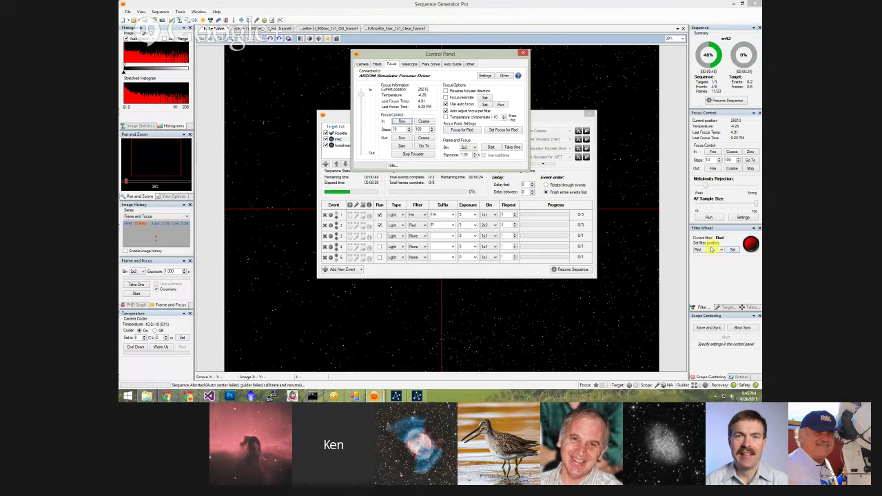
Step: Save 25010 as the Red filter's focus point without adjusting the other filters, and close the Control Panel
left_click(501, 131)
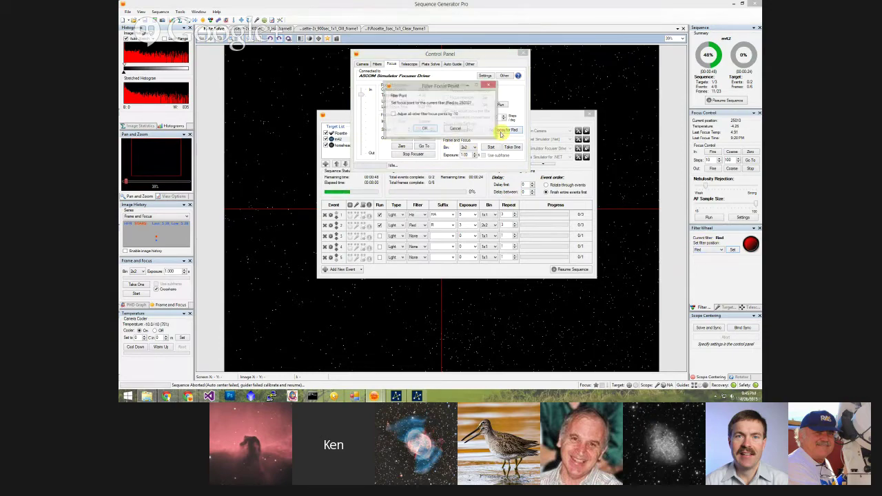
left_click(425, 129)
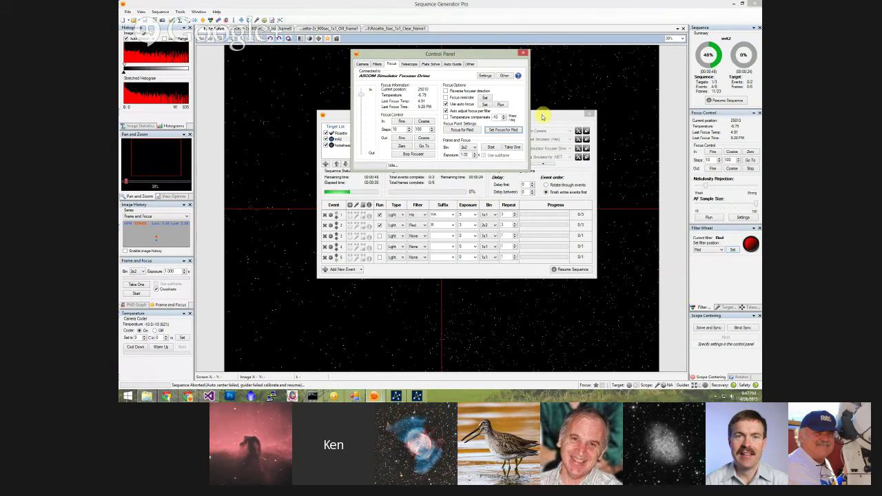
left_click(523, 53)
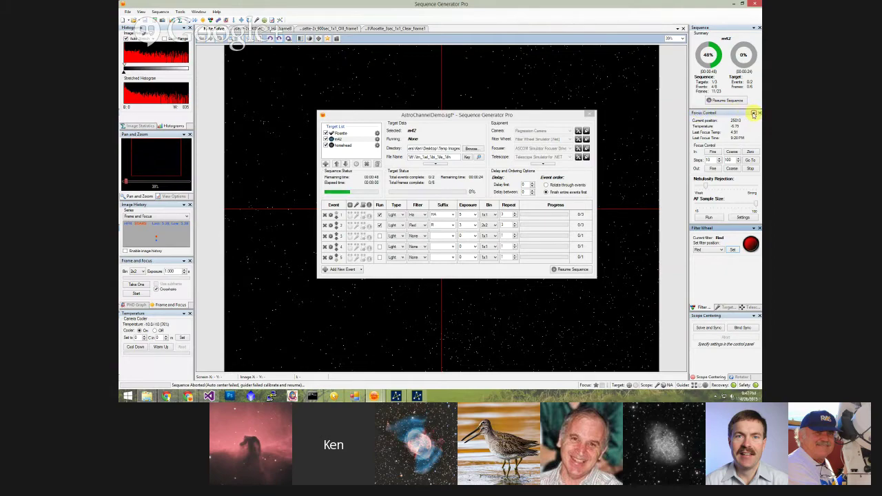
Step: Examine the metric choices in the Auto Focus Options, leave Half Flux Radius selected and cancel the dialog
left_click_drag(651, 8, 489, 27)
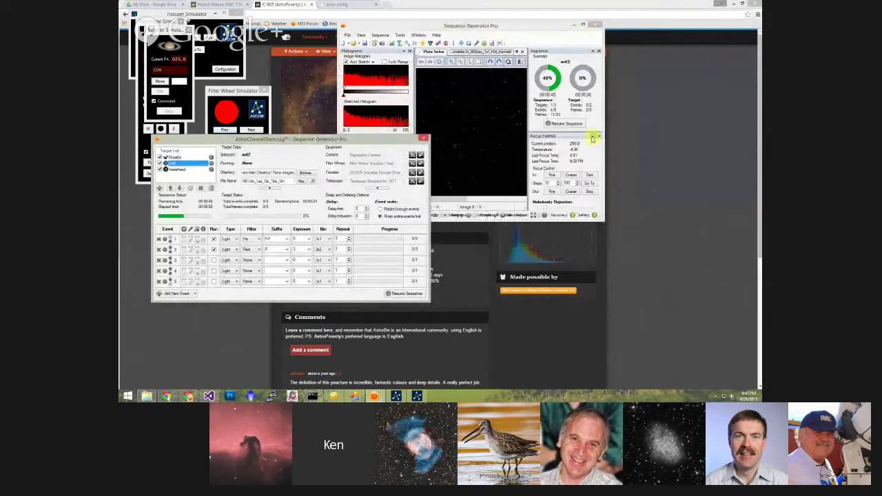
left_click(593, 138)
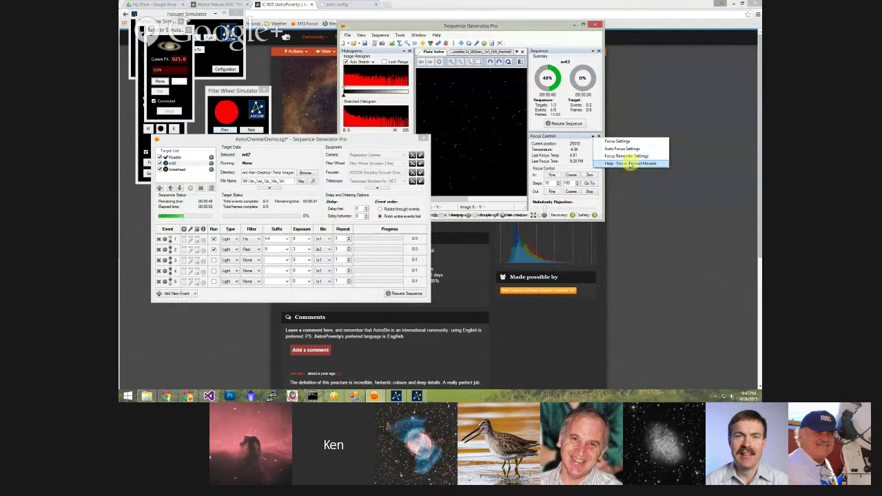
left_click(625, 149)
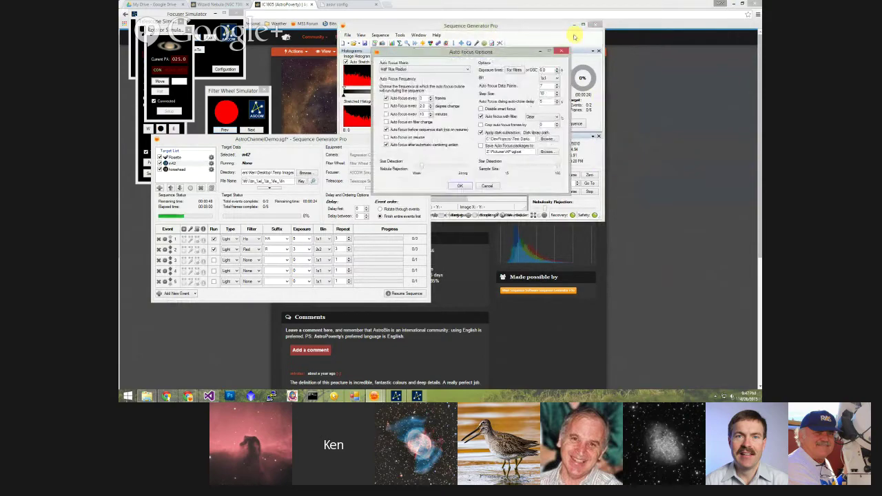
left_click(466, 70)
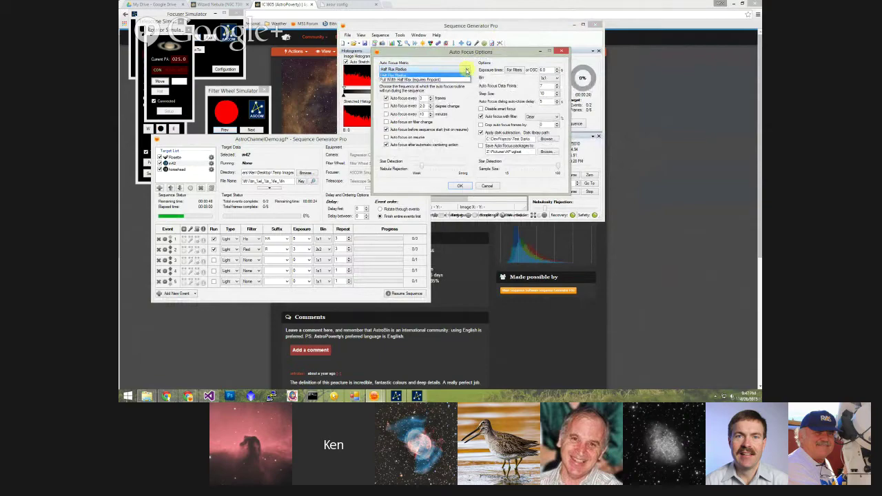
left_click(466, 70)
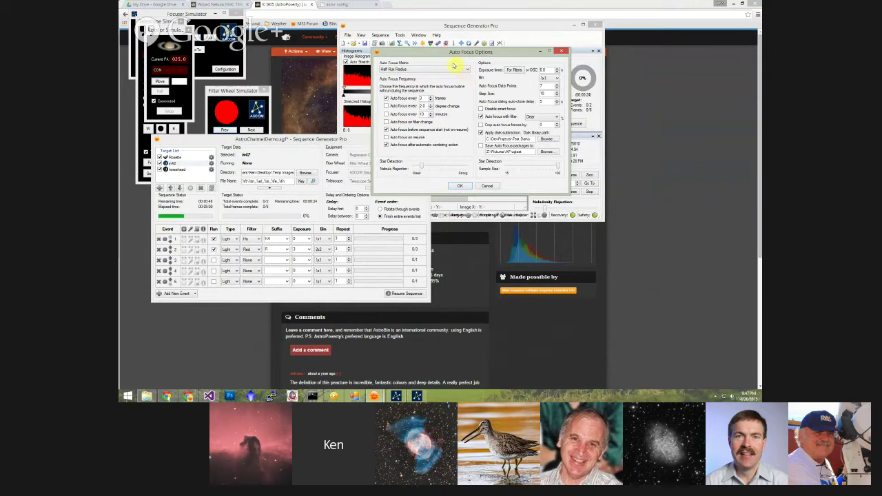
left_click(467, 69)
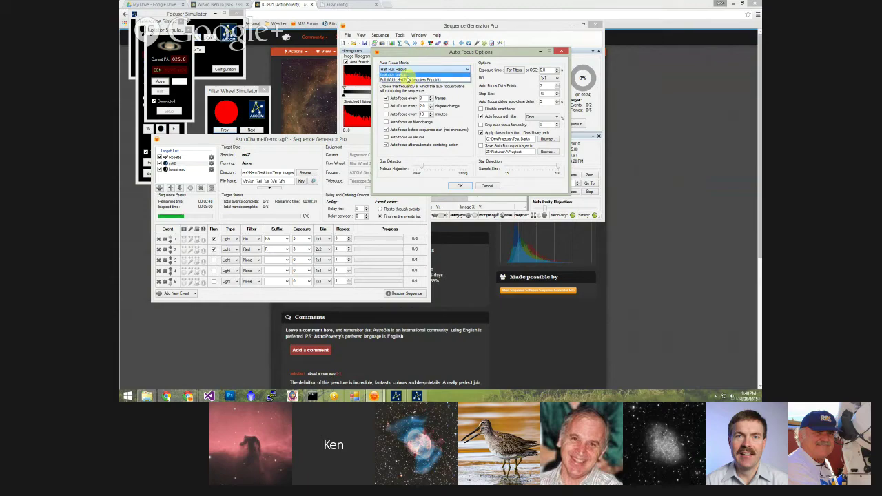
left_click(408, 74)
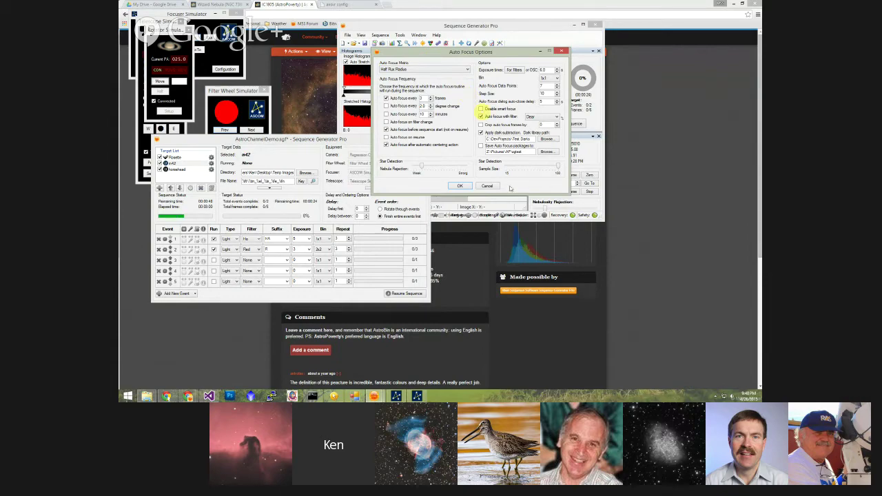
left_click(488, 188)
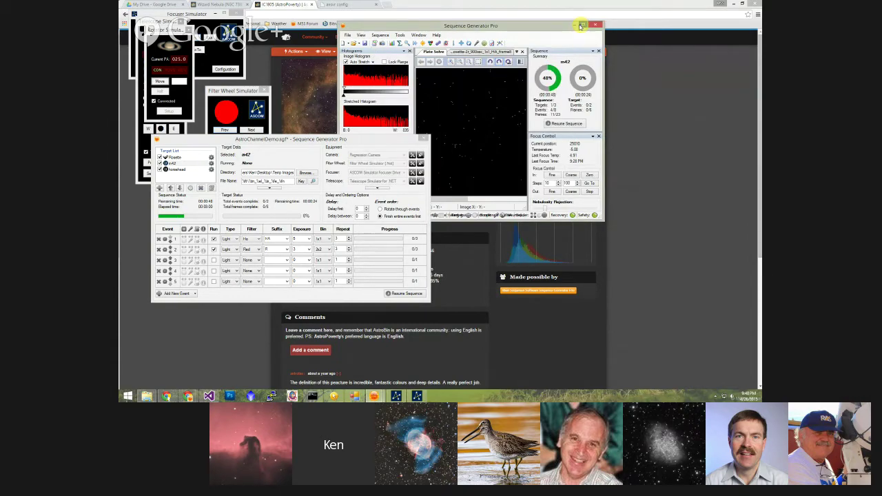
Step: Maximize the main window and close the sequencer and Control Panel windows to clear the image view
left_click(582, 24)
left_click(424, 138)
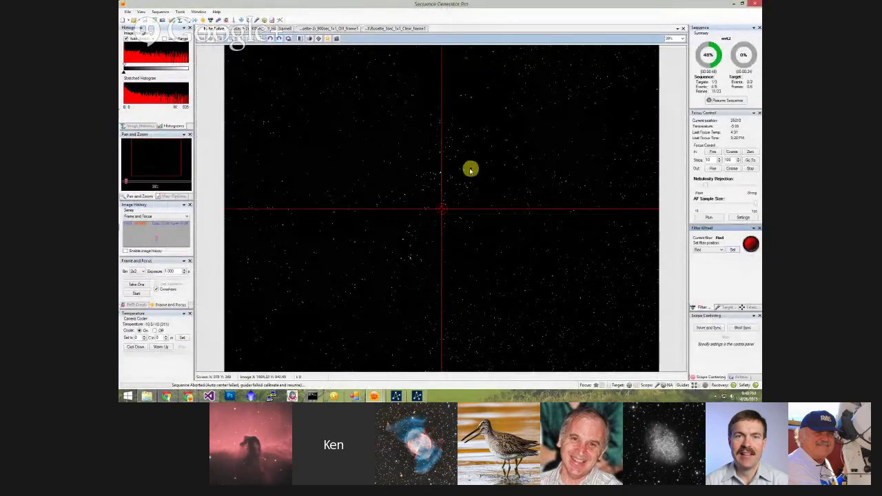
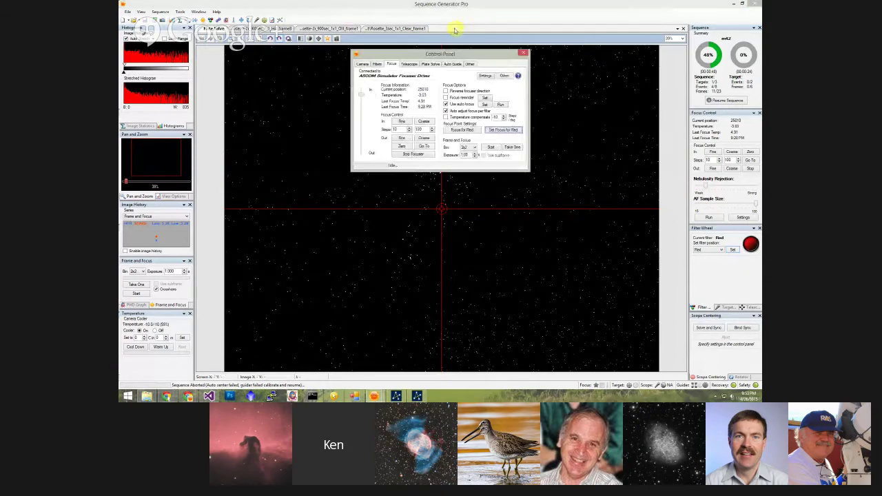
left_click(524, 53)
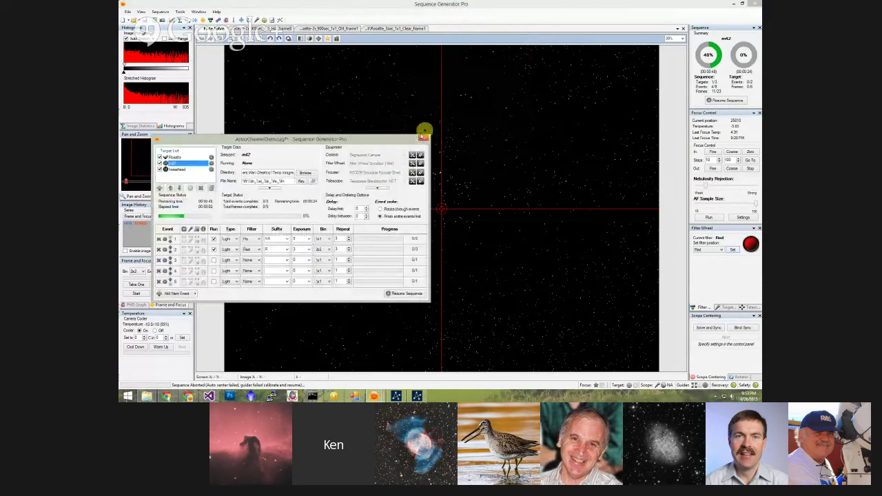
Step: Disconnect the Regression Camera, connect the Camera V2 simulator in its place and close the sequencer window
left_click(420, 156)
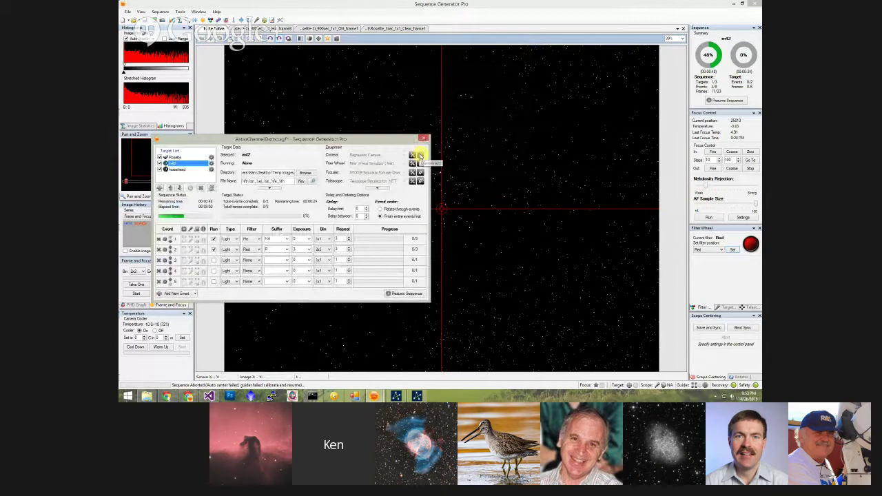
key("Return")
left_click(402, 157)
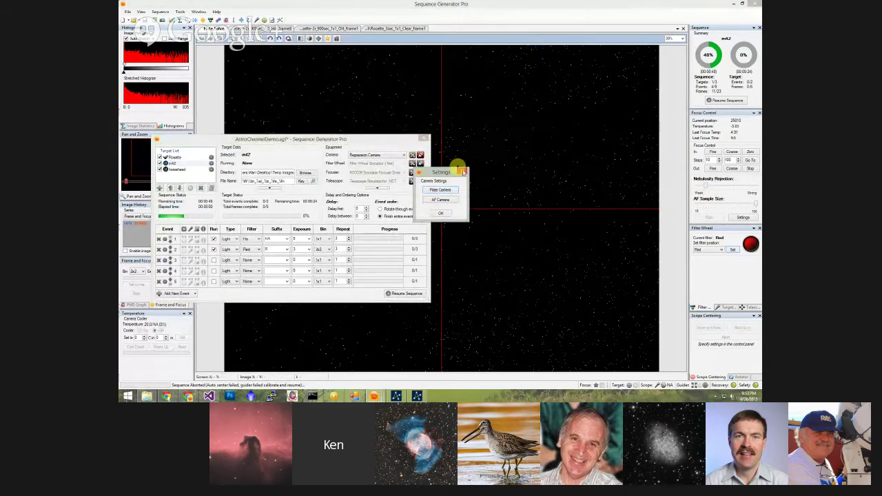
left_click(441, 213)
left_click(393, 155)
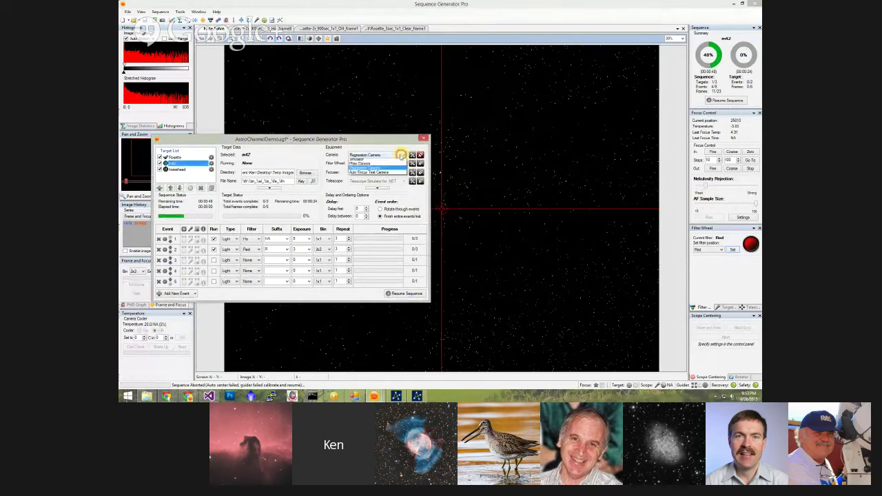
left_click(382, 165)
left_click(413, 154)
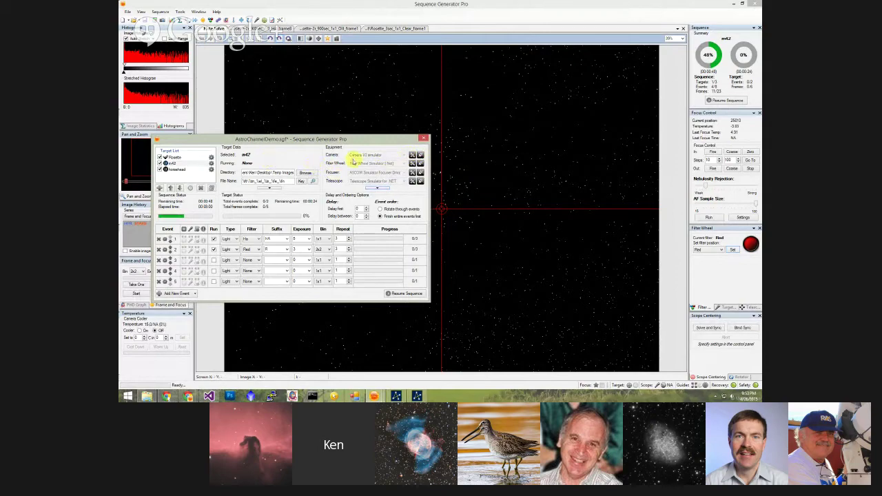
left_click(424, 141)
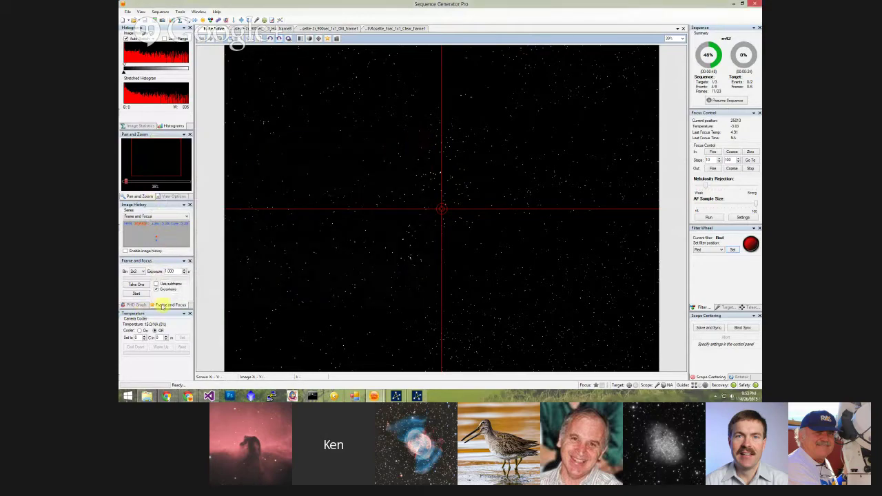
Step: Set Frame and Focus to 1x1 binning with a 2 s exposure and start continuous exposures
left_click(144, 272)
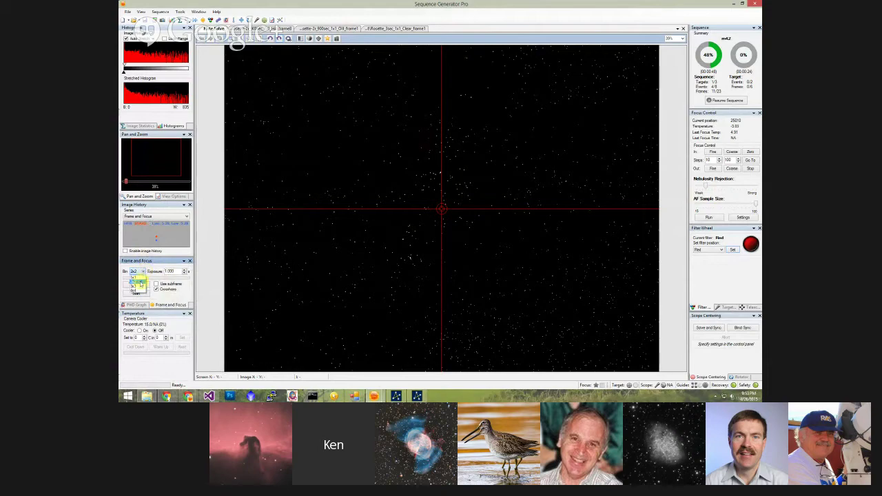
left_click(140, 278)
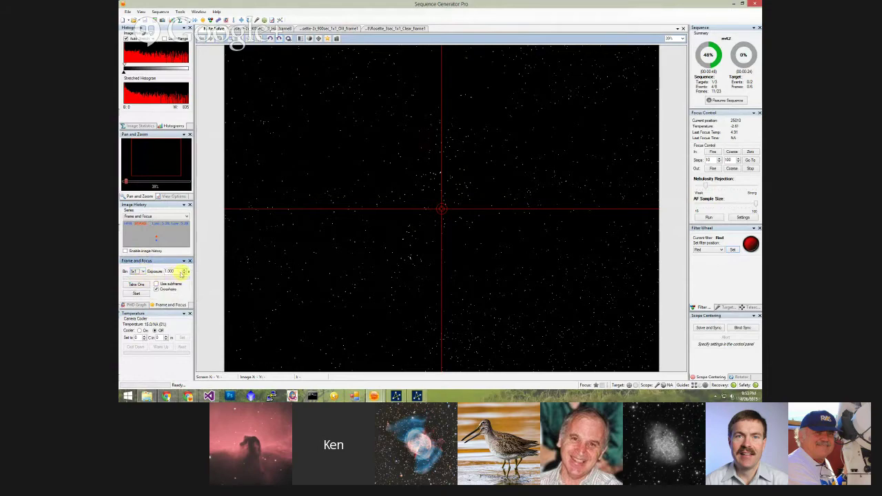
left_click_drag(176, 271, 146, 272)
type("2")
left_click(137, 293)
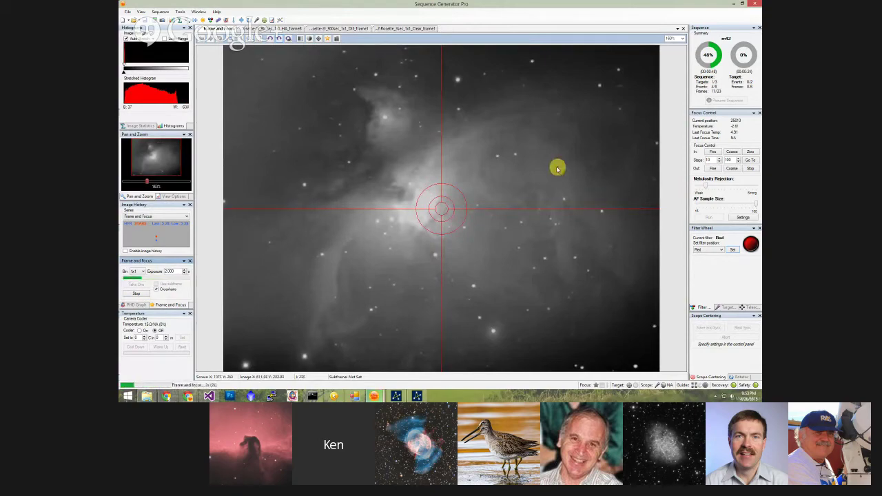
Step: Annotate the detected stars with their HFR values and enlarge the frame to 400%
left_click(328, 39)
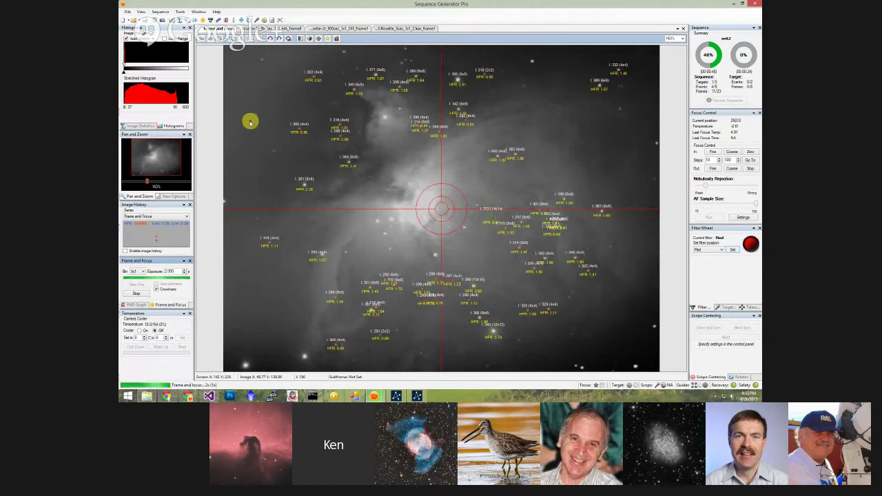
left_click(684, 40)
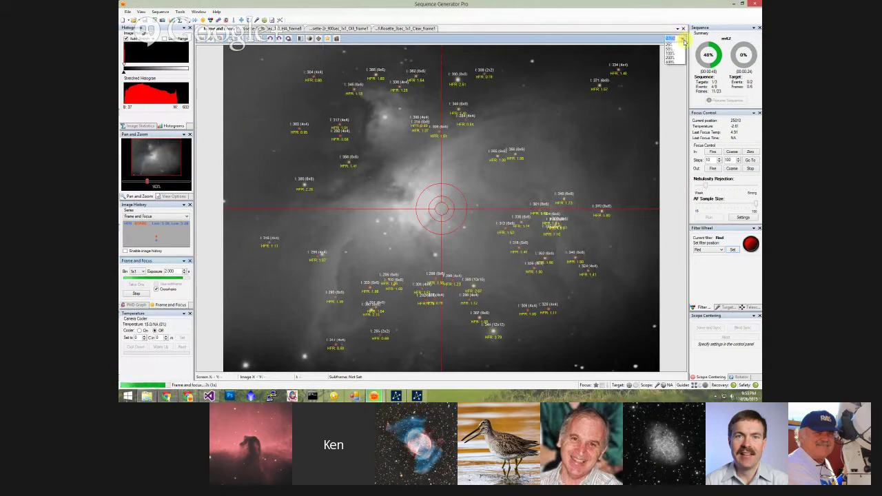
left_click(674, 57)
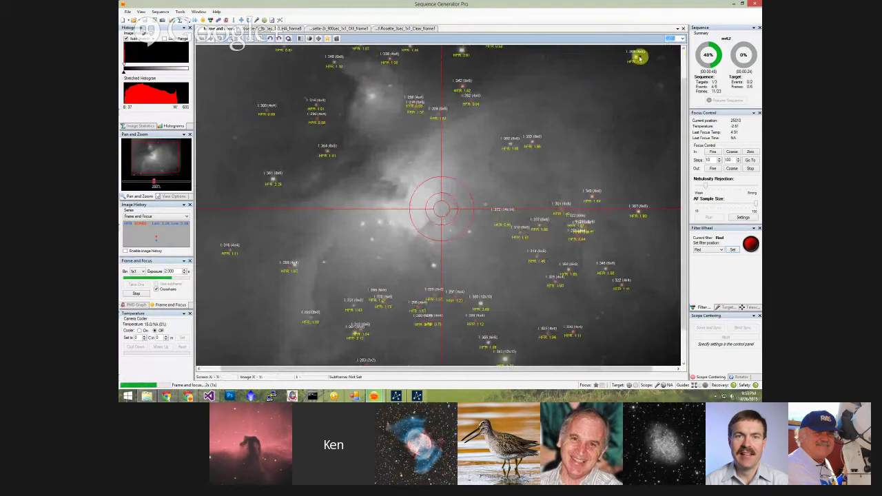
left_click(681, 40)
left_click(672, 61)
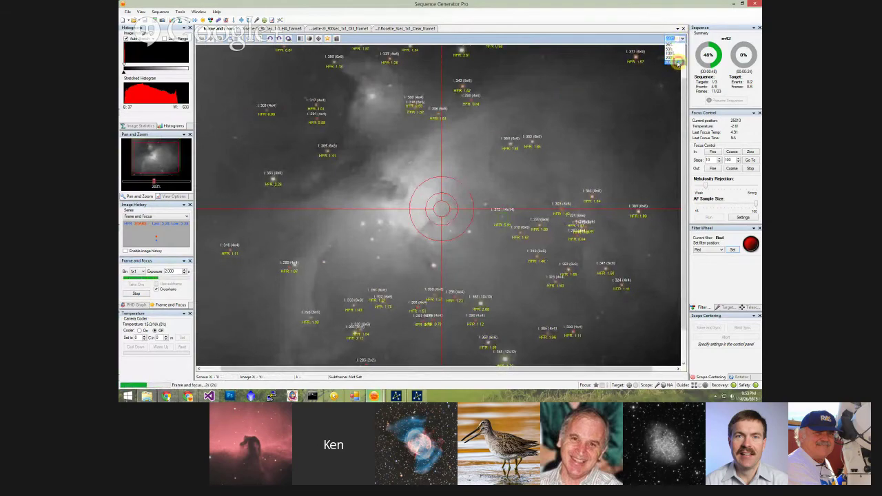
Step: Examine the HFR labels on stars around the nebula, return to 100% and read the AF Sample Size description
left_click_drag(608, 96, 559, 278)
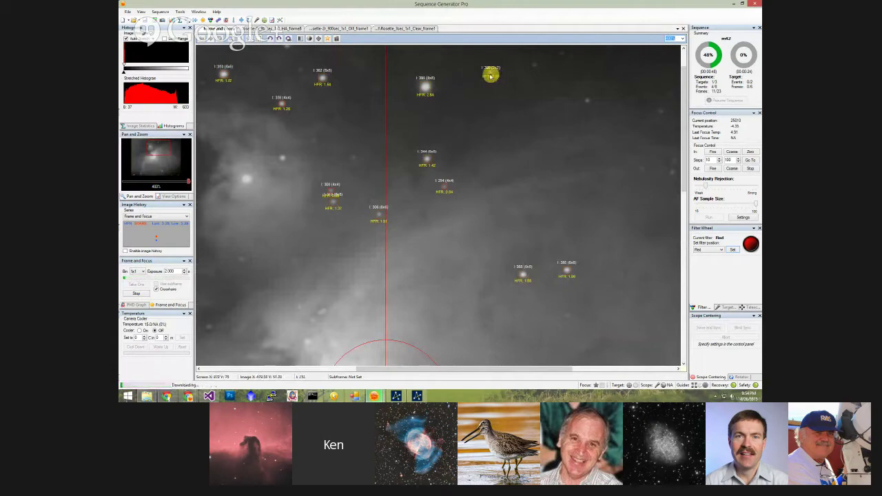
left_click_drag(557, 254, 467, 84)
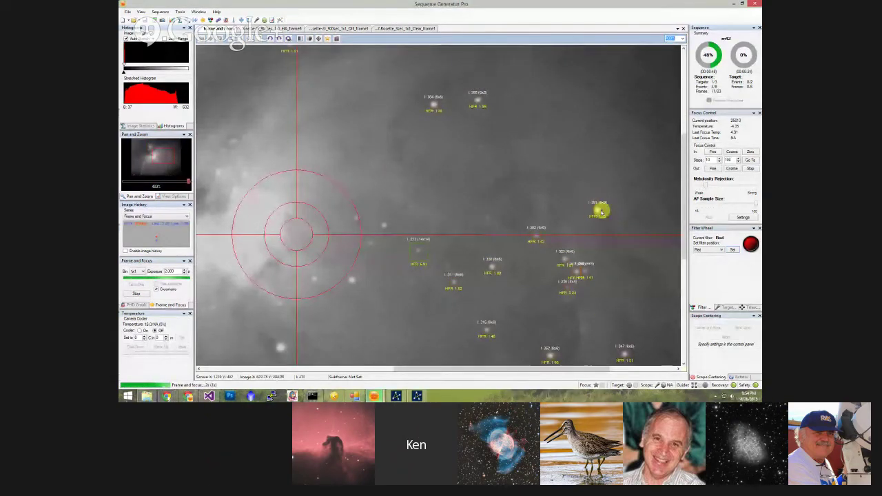
left_click(432, 250)
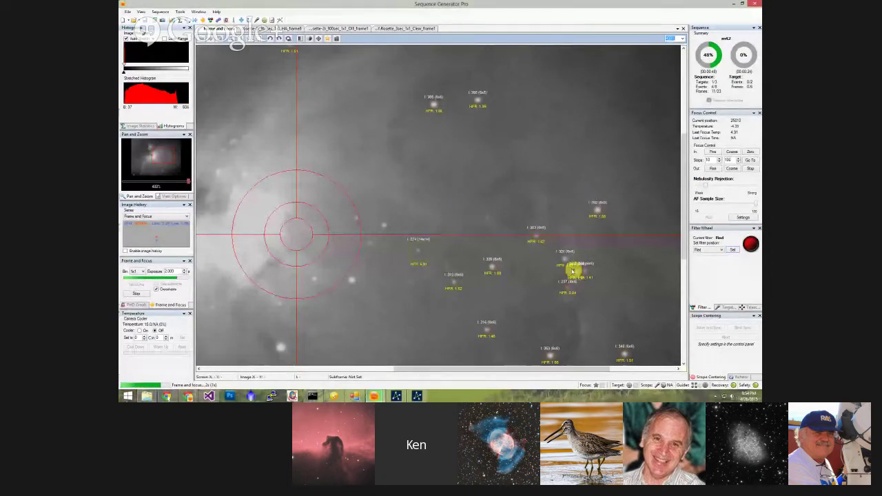
left_click(683, 40)
left_click(675, 53)
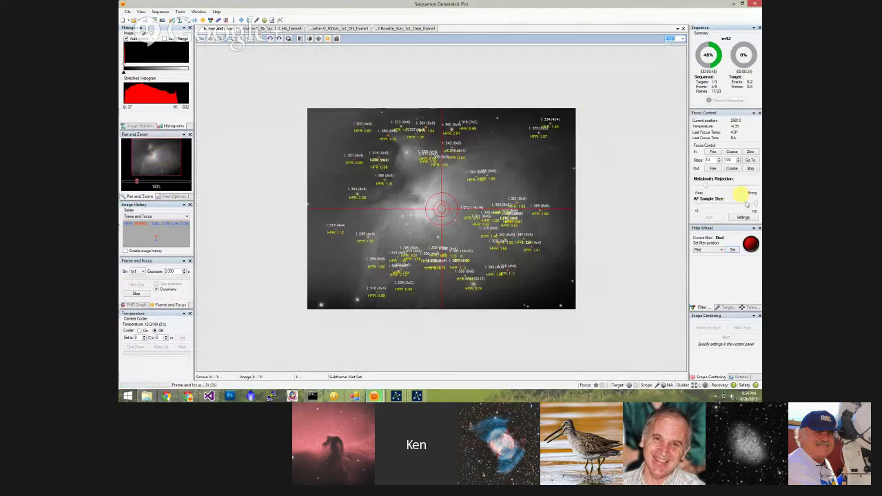
mouse_move(757, 207)
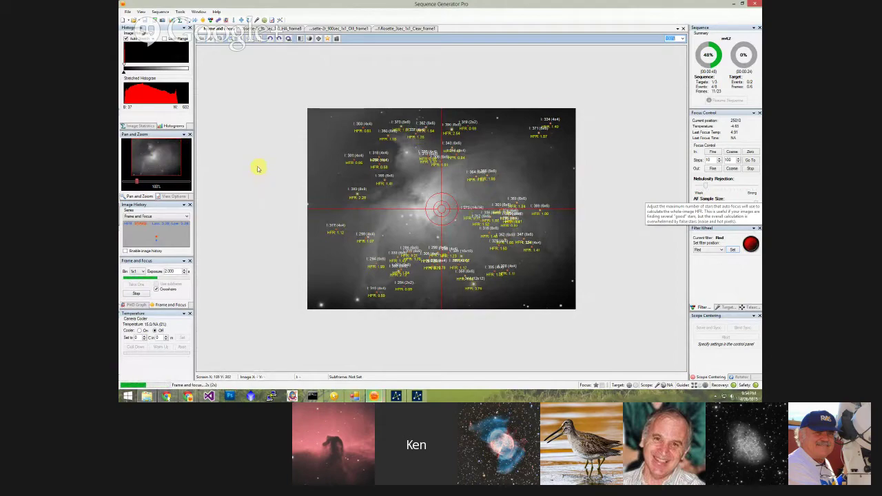
Step: Stop the Frame and Focus exposures and enable Apply Noise in the camera simulator's setup
key("alt+Tab")
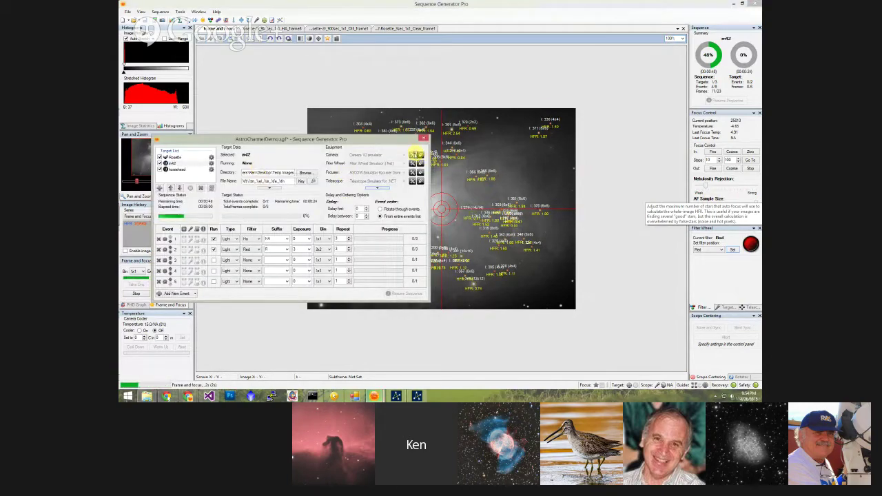
left_click(136, 293)
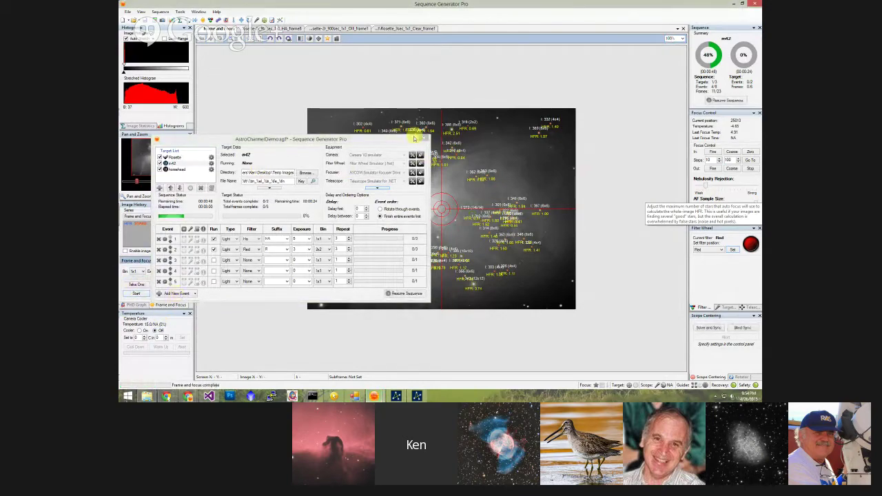
left_click(412, 156)
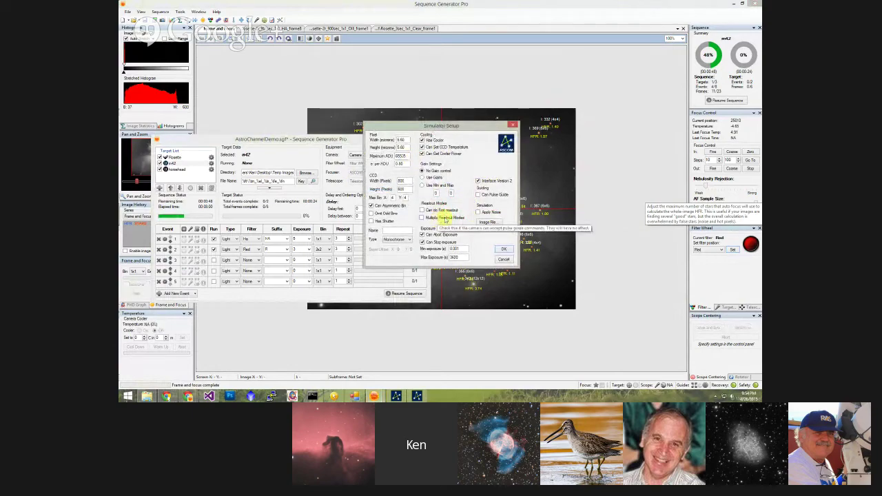
left_click(479, 213)
left_click(504, 249)
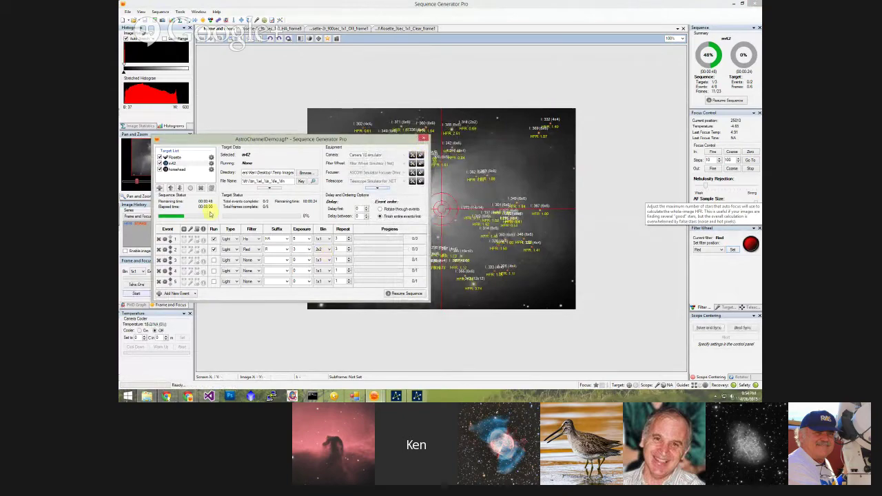
Step: Start continuous Frame and Focus exposures and close the AstroChannelDemo sequence window
left_click(138, 295)
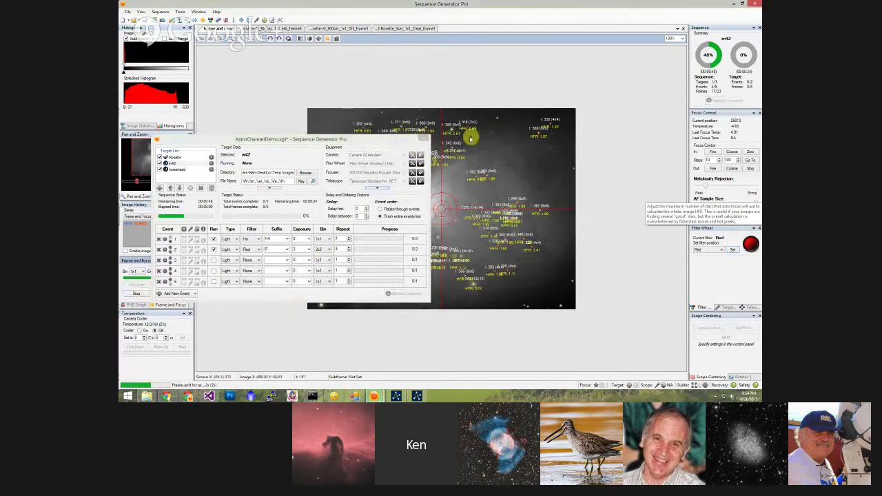
left_click(423, 139)
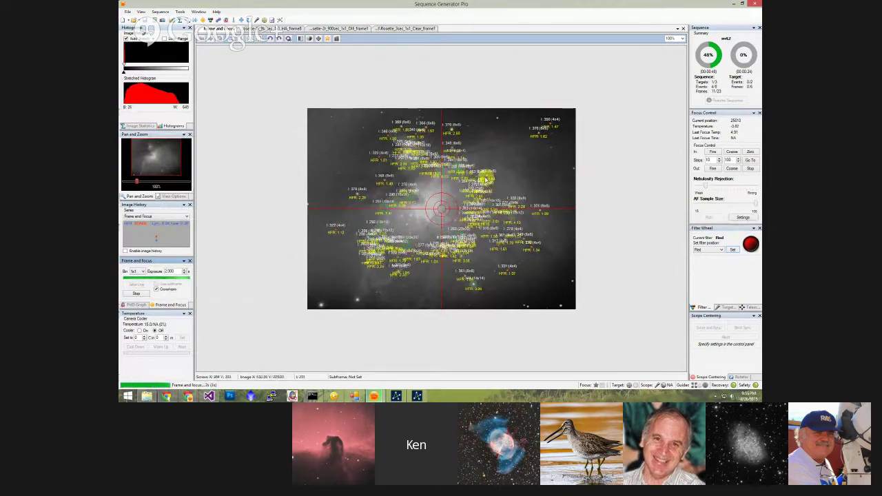
Step: Strengthen Nebulosity Rejection slightly while checking the star labels around the nebula at 400%, and fit the image to the screen
left_click(682, 39)
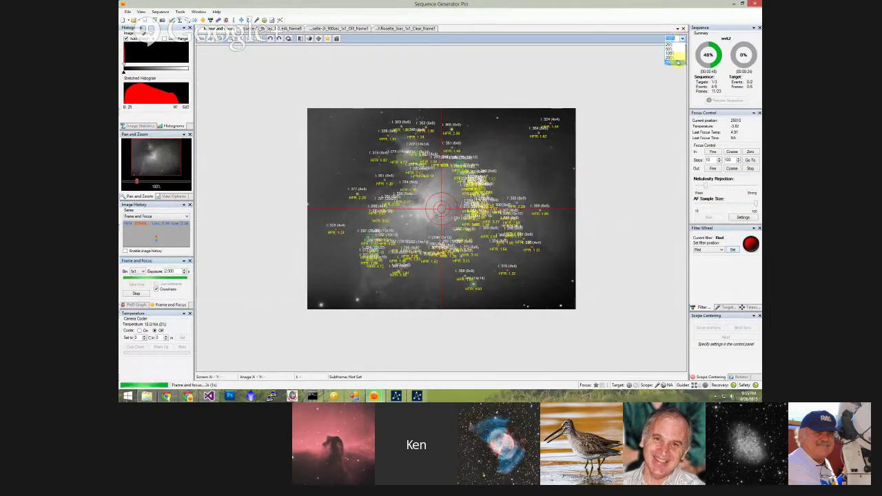
left_click(677, 62)
left_click_drag(339, 115, 483, 150)
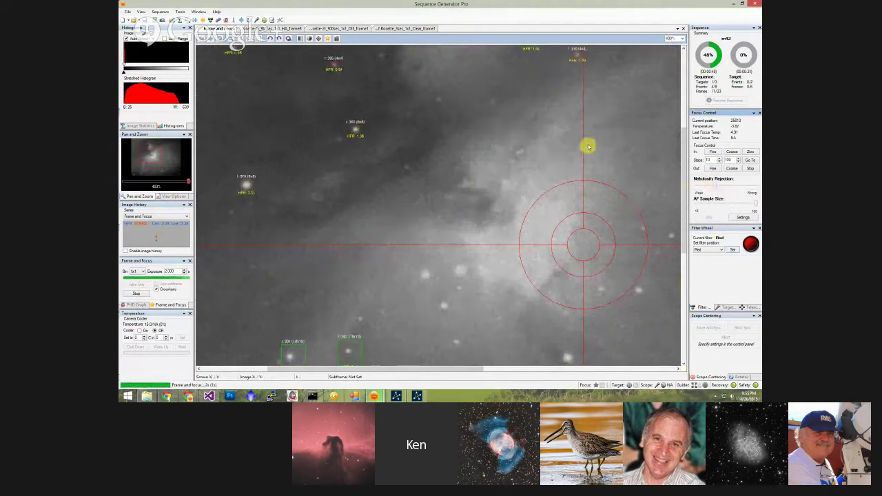
left_click_drag(604, 113, 585, 213)
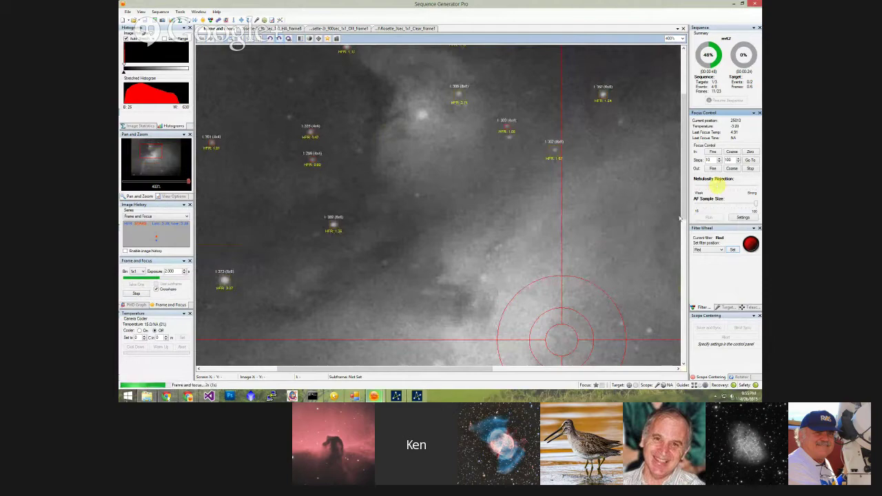
left_click(582, 233)
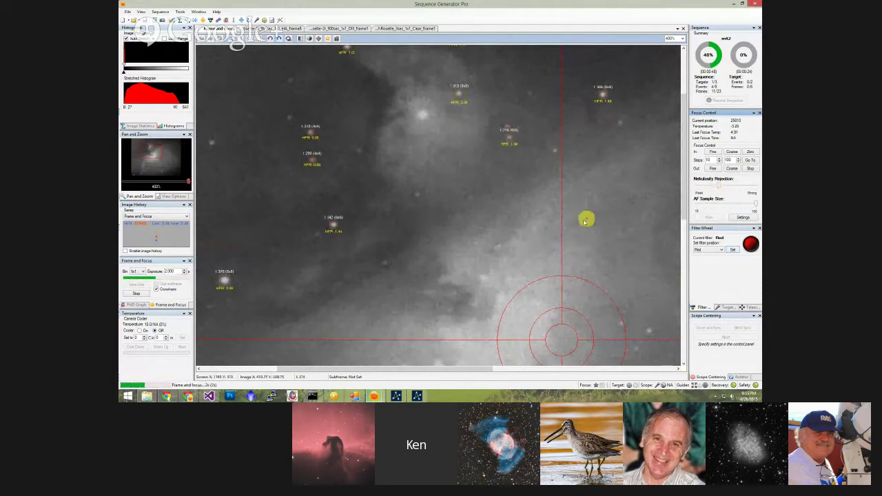
right_click(628, 123)
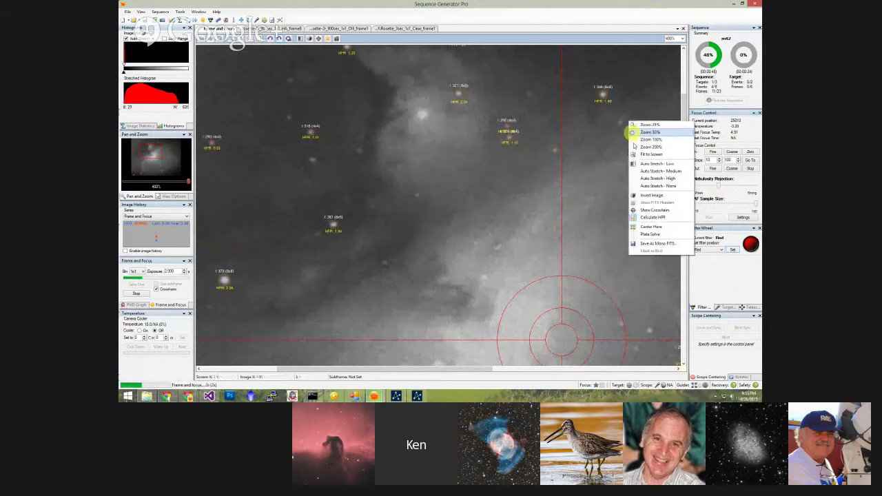
left_click(661, 155)
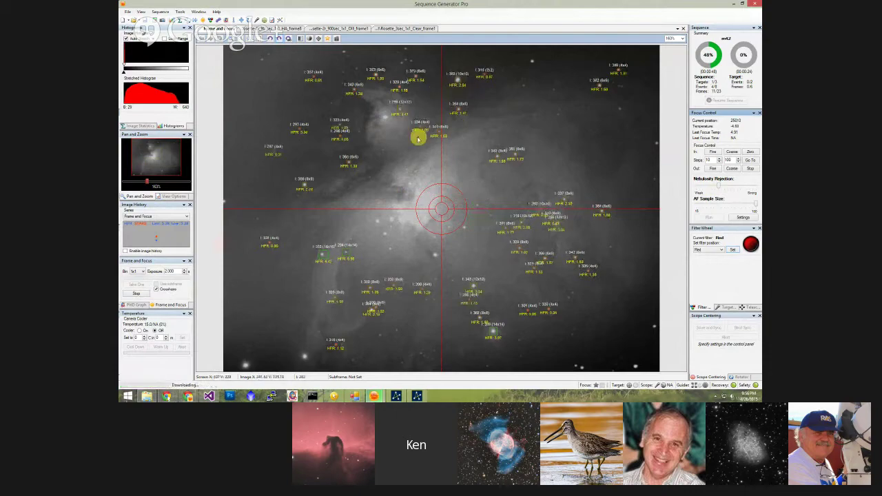
Step: Show the image statistics and check the Stars Found value for the incoming Frame and Focus frames
left_click(158, 127)
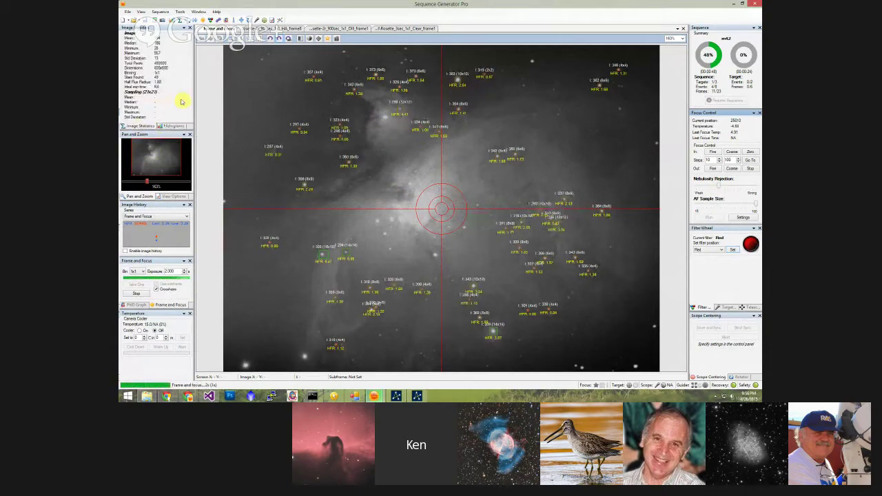
mouse_move(157, 80)
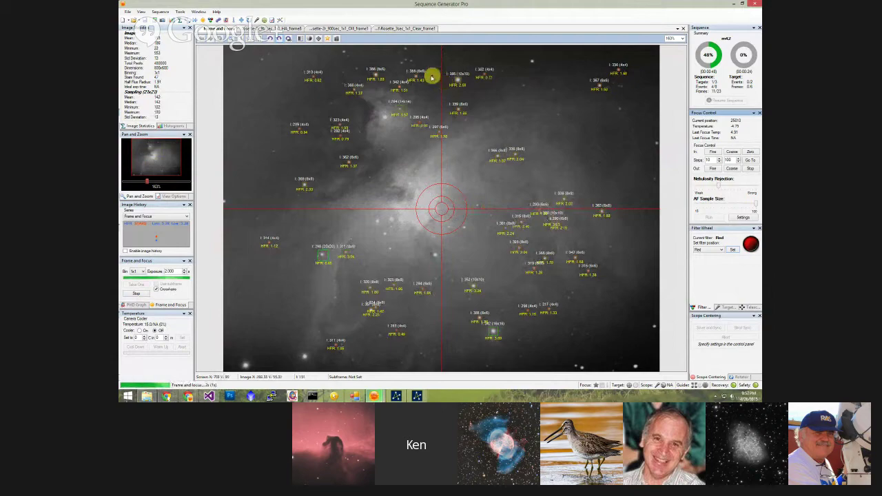
Step: Stop the Frame and Focus exposures and calculate the HFR of the stars in the Rosette OIII frame
left_click(406, 29)
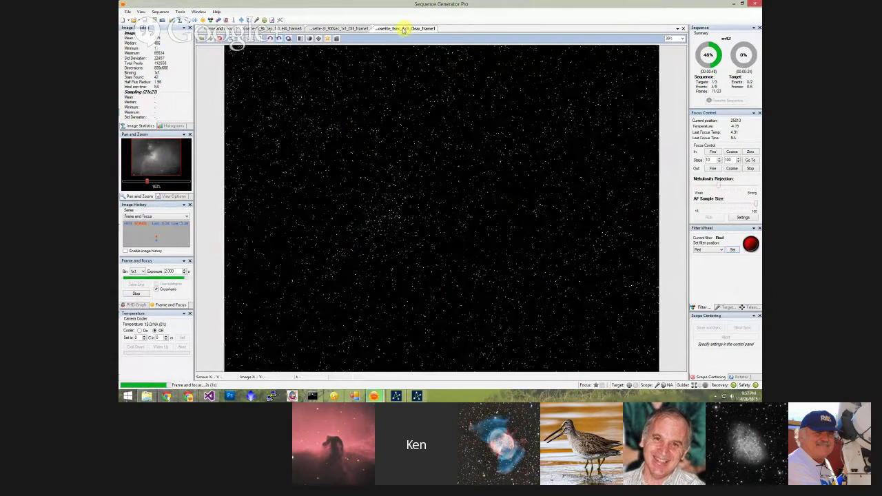
left_click(339, 29)
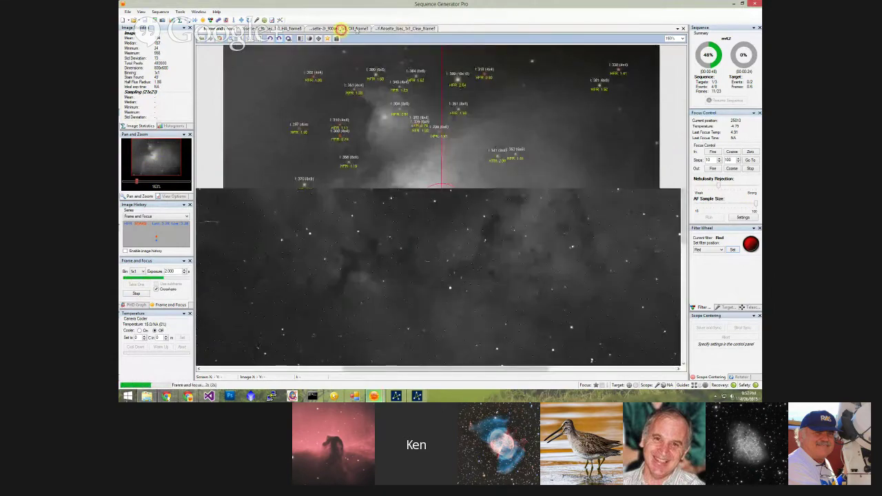
left_click(144, 295)
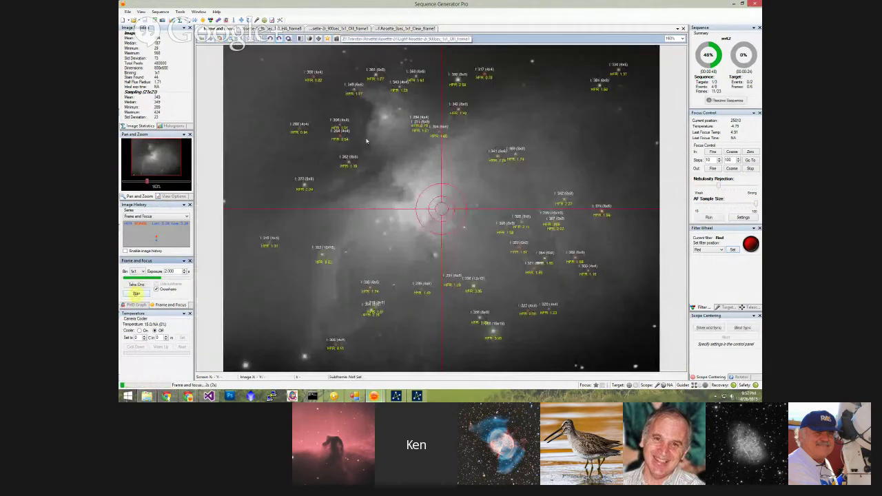
left_click(336, 28)
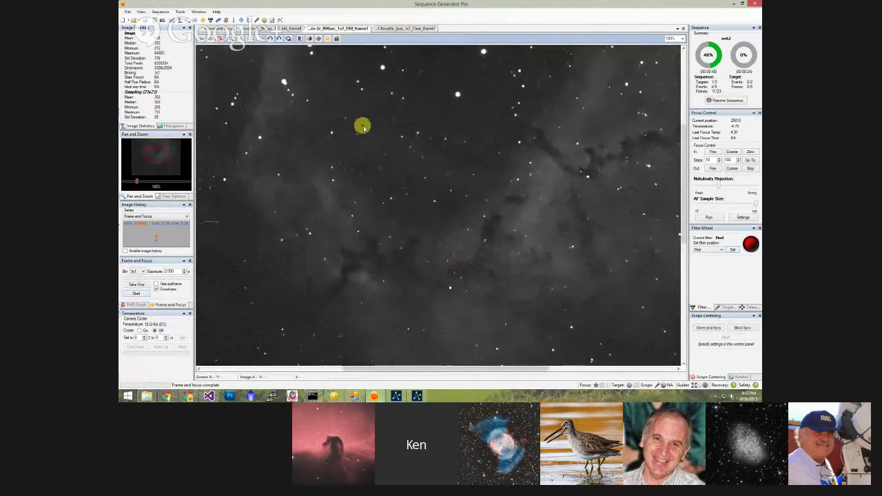
left_click(329, 38)
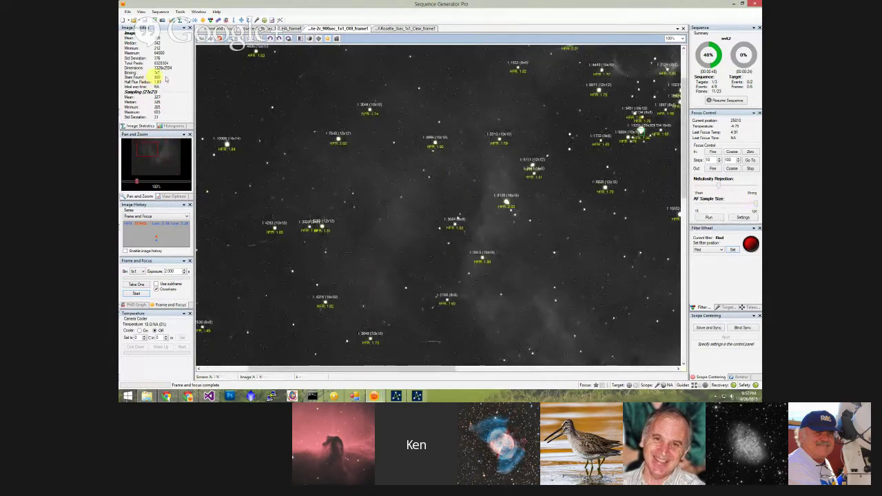
Step: Read the Stars Found description and examine the HFR-labelled stars across the OIII frame
mouse_move(157, 81)
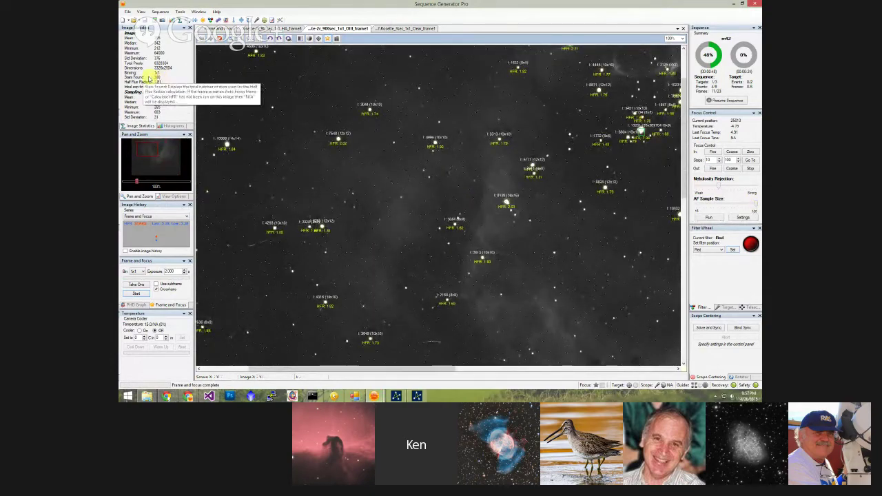
left_click_drag(254, 107, 312, 105)
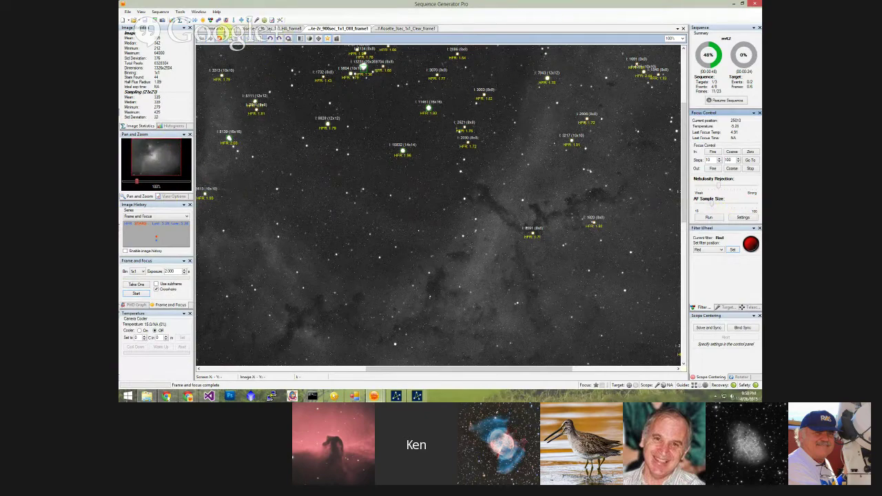
Step: Run Frame and Focus exposures again to compare the Stars Found value at a reduced AF Sample Size, and stop them
left_click(222, 30)
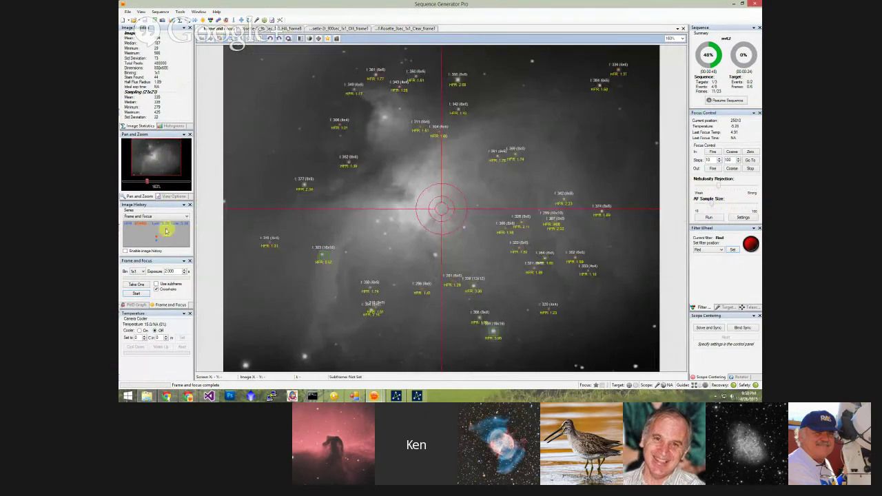
left_click(137, 293)
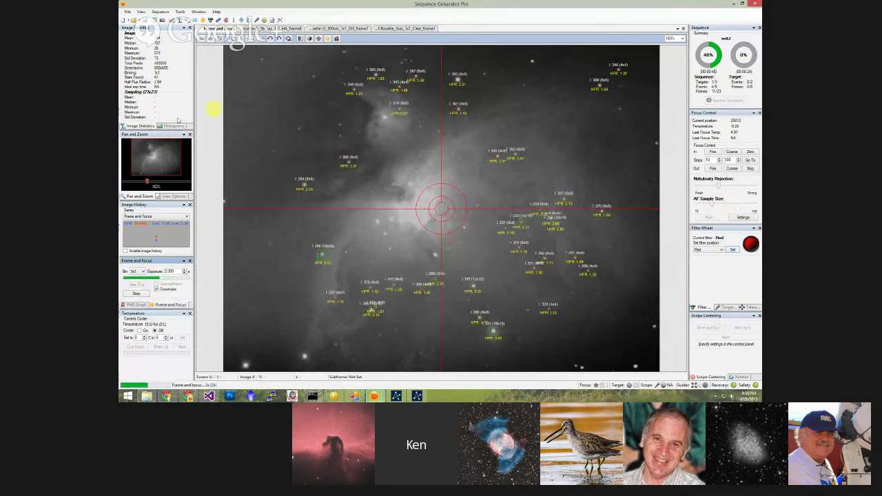
mouse_move(158, 79)
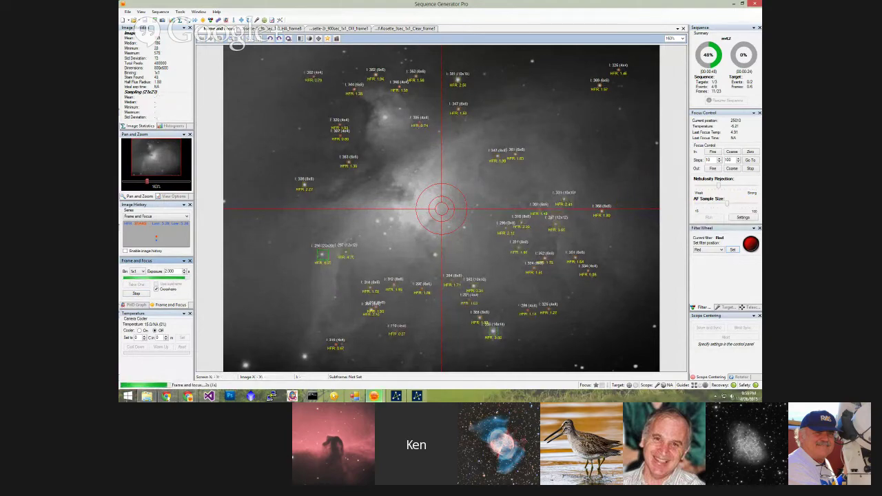
left_click(137, 294)
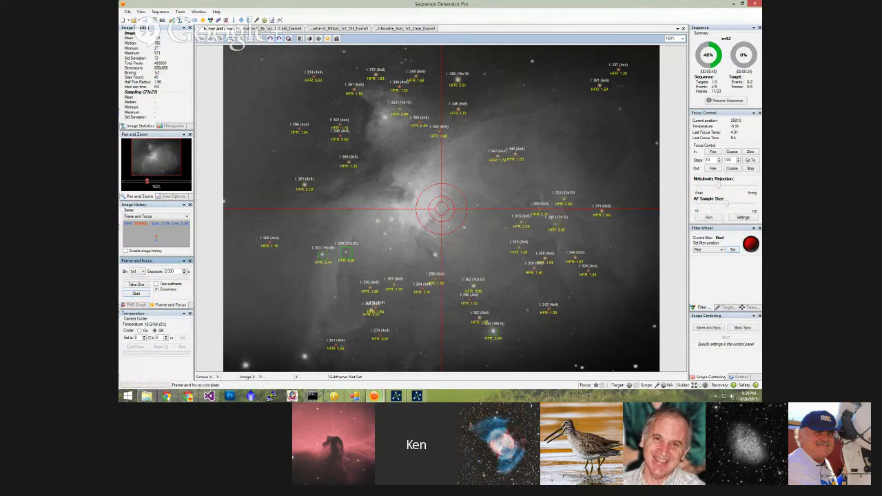
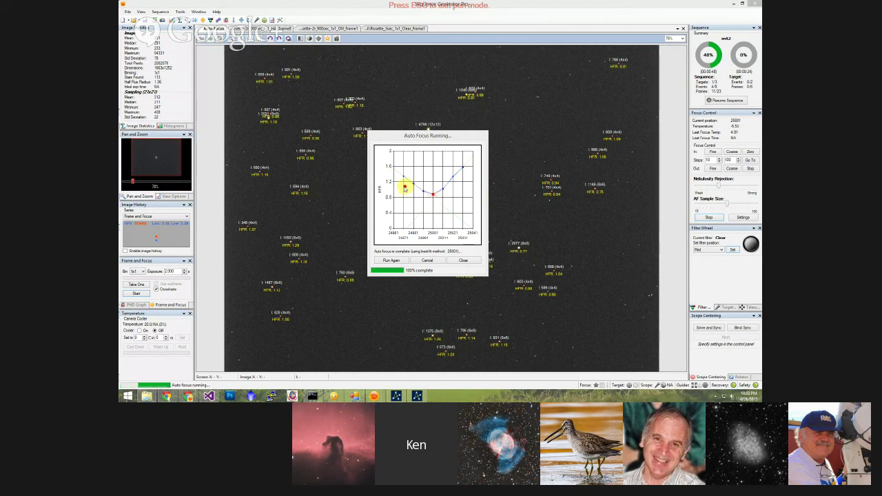
Step: Draw a red pen line from the auto focus curve's lowest point across the graph and exit pen mode
left_click_drag(433, 195, 473, 195)
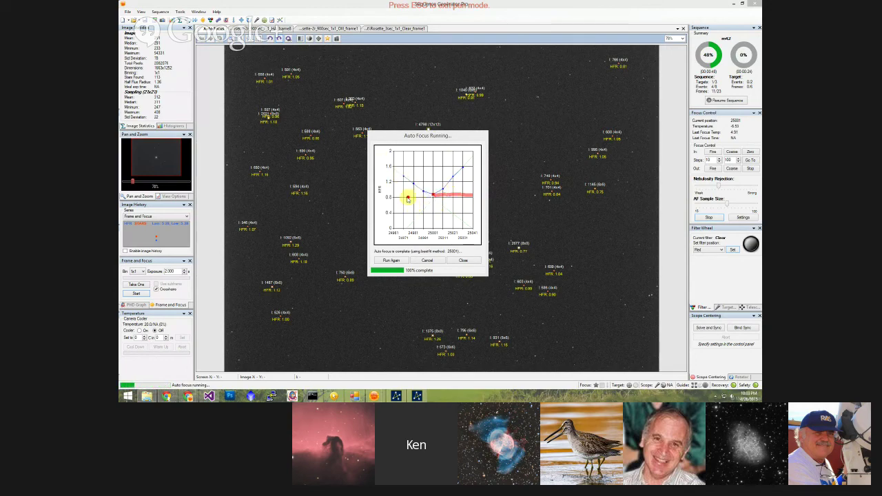
key("Escape")
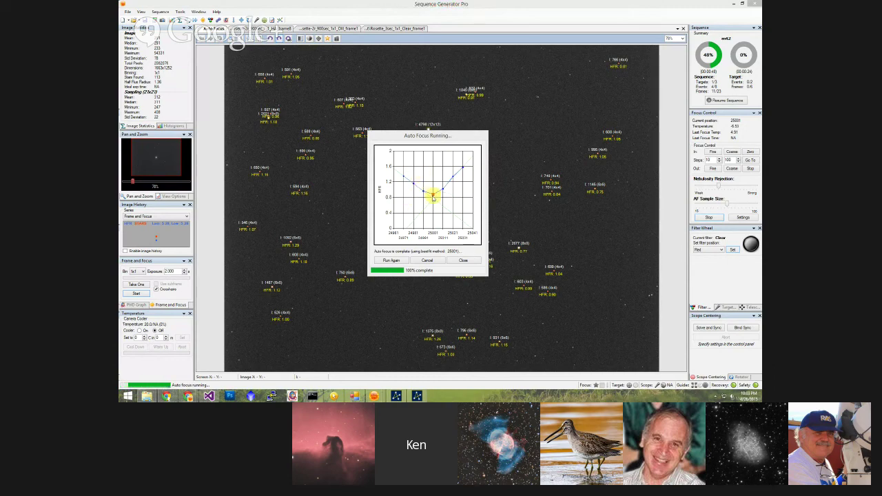